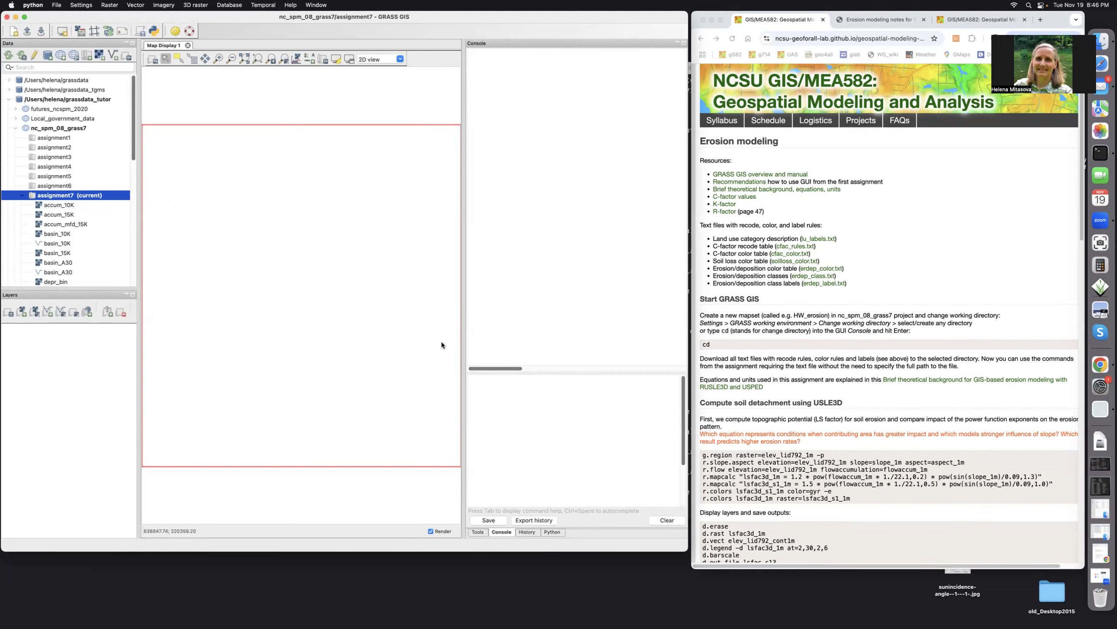
Run pwd and ls in the console to check the working directory and the files it contains
{"action": "left_click", "coordinate": [476, 384]}
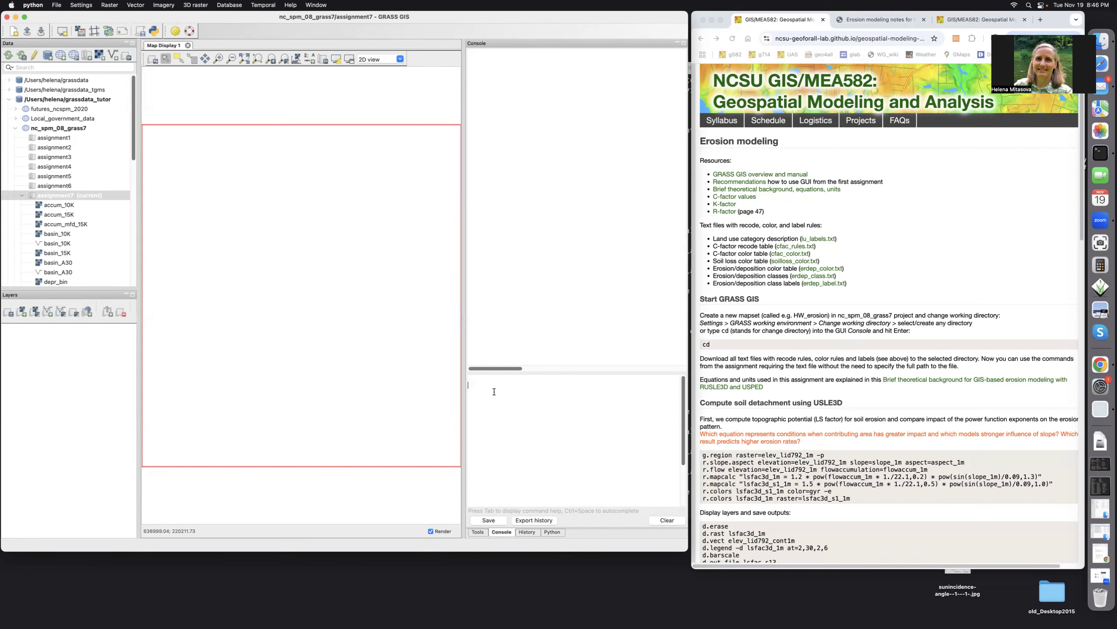
{"action": "type", "text": "wd"}
{"action": "key", "text": "Return"}
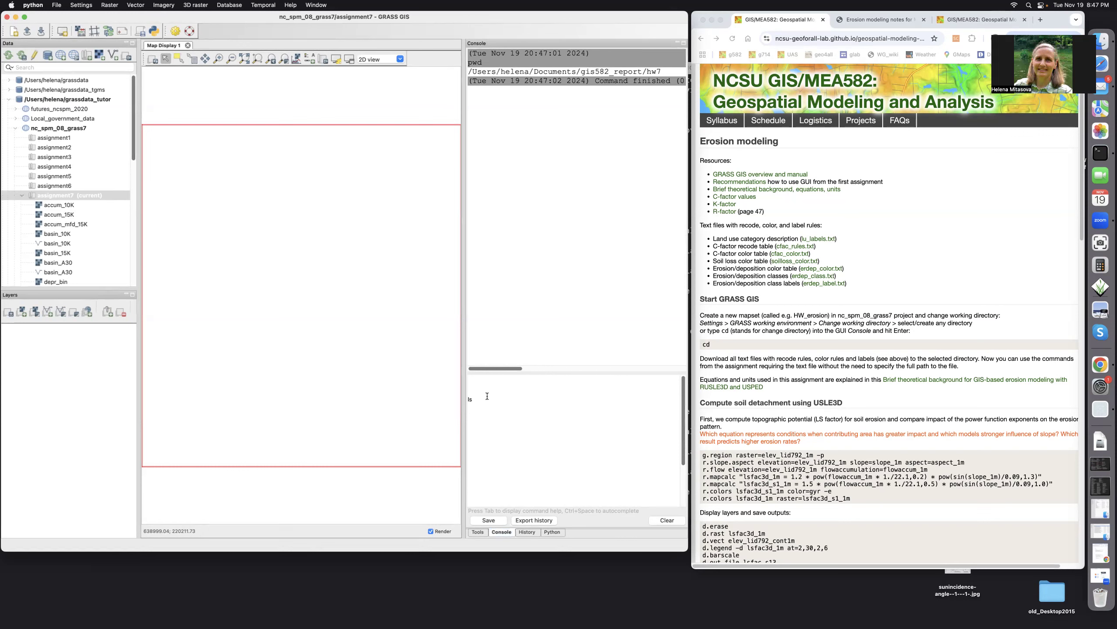
{"action": "key", "text": "Return"}
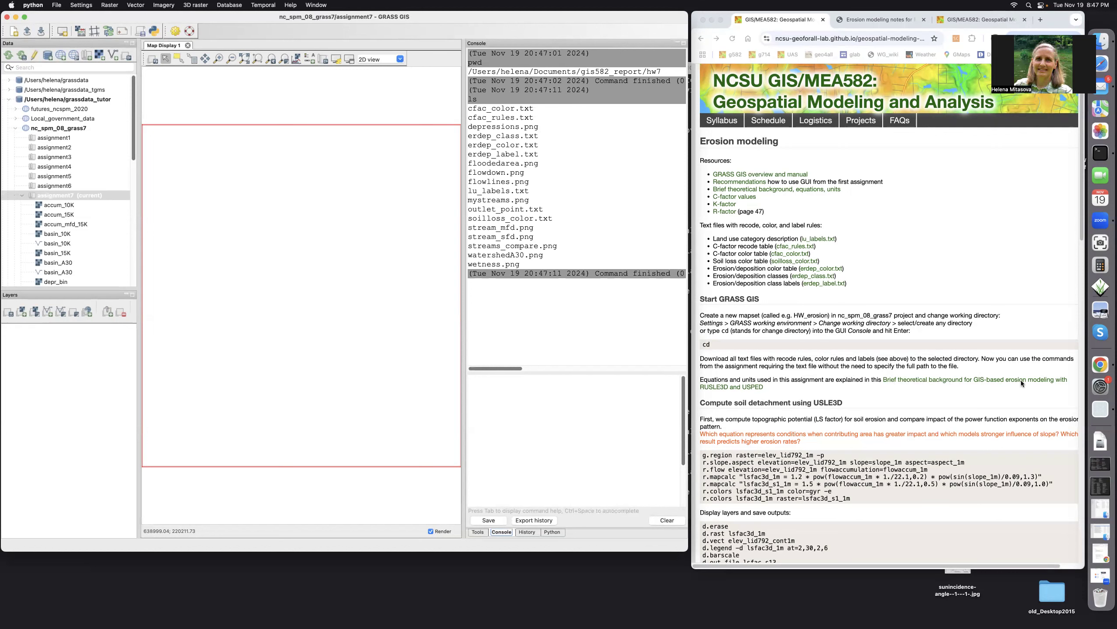
In Chrome, read the erosion modeling notes on the USLE equation, LS factor, USPED sediment flow and net erosion/deposition
{"action": "left_click", "coordinate": [858, 20]}
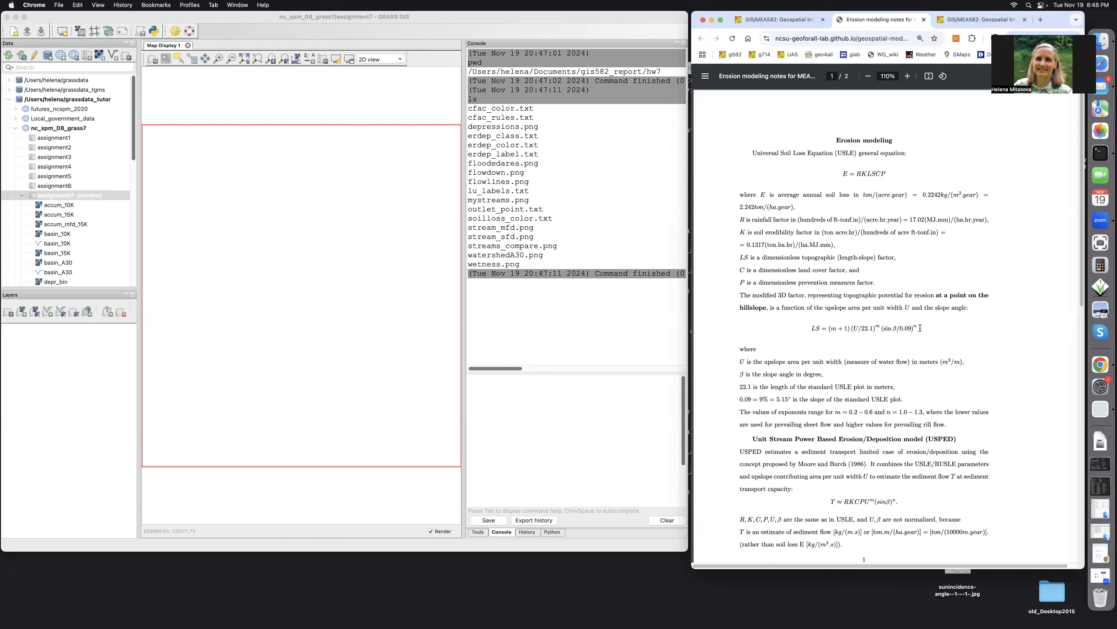
{"action": "scroll", "coordinate": [920, 328], "scroll_direction": "down", "scroll_amount": 5}
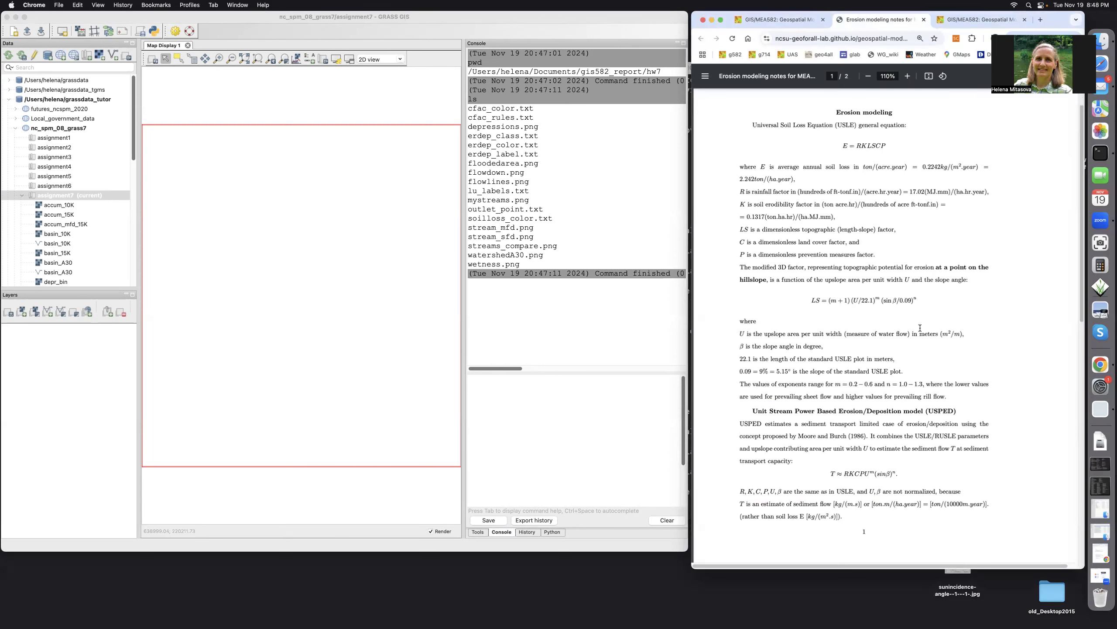
{"action": "scroll", "coordinate": [932, 286], "scroll_direction": "down", "scroll_amount": 1}
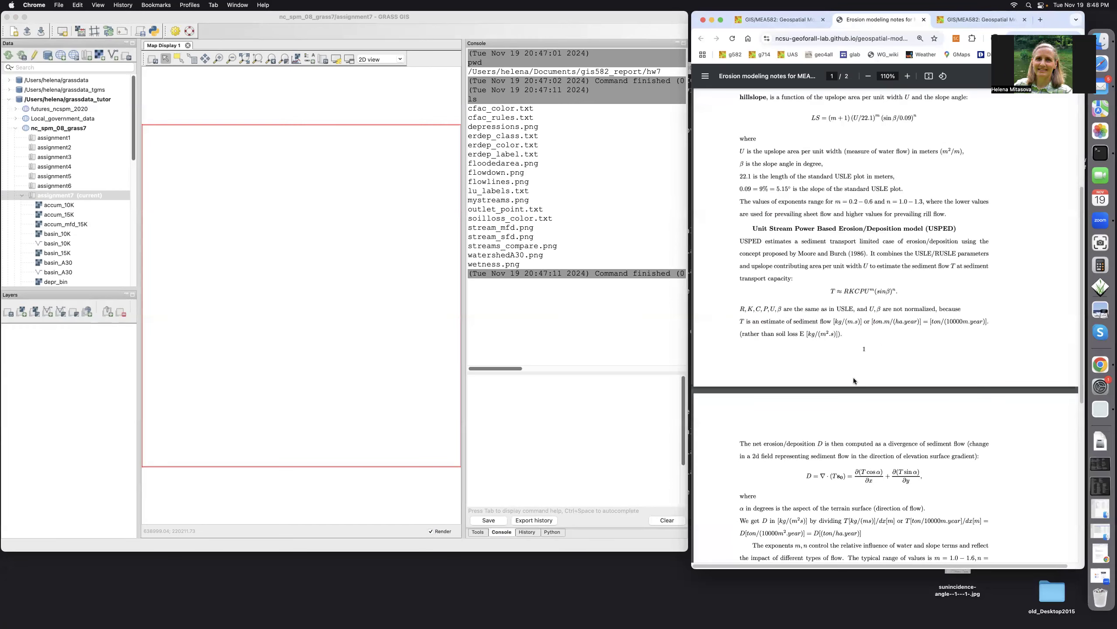
{"action": "scroll", "coordinate": [862, 431], "scroll_direction": "down", "scroll_amount": 2}
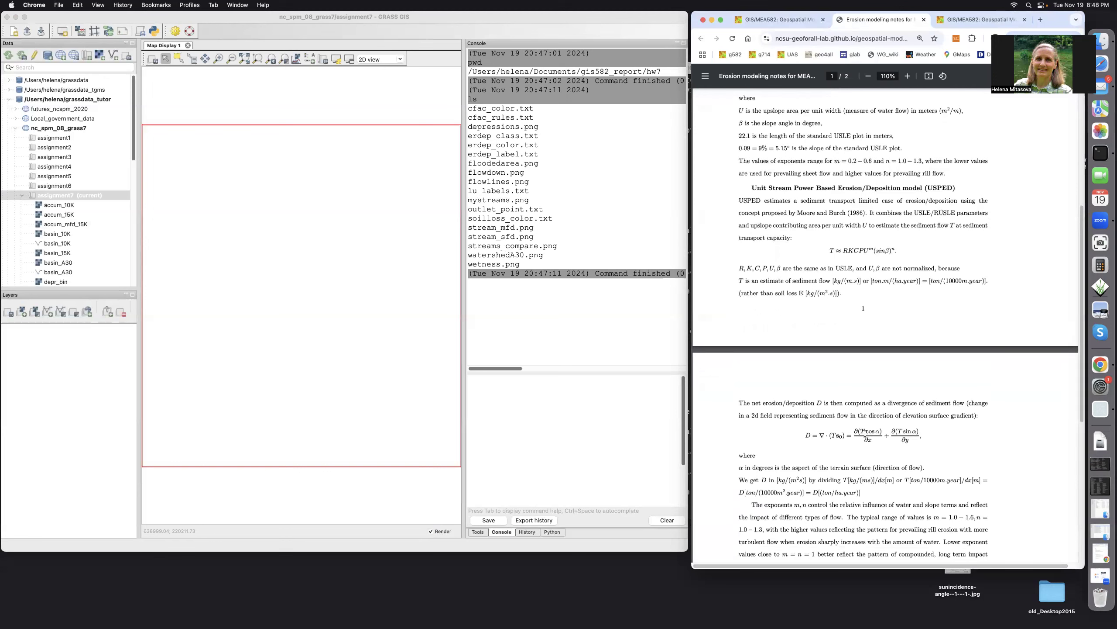
{"action": "scroll", "coordinate": [865, 433], "scroll_direction": "right", "scroll_amount": 1}
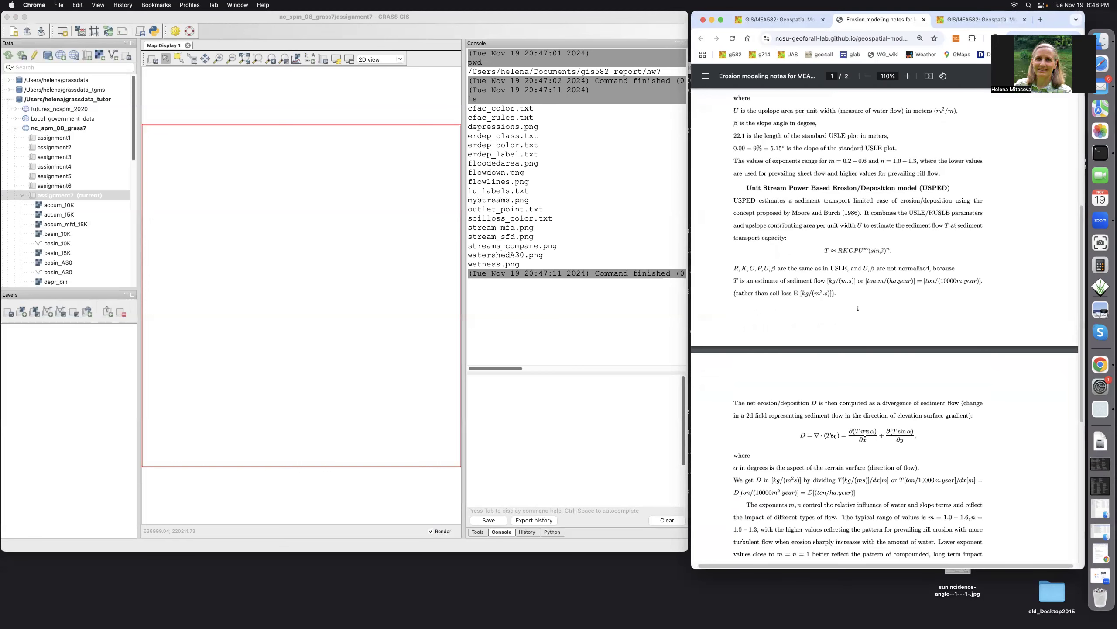
{"action": "scroll", "coordinate": [865, 432], "scroll_direction": "down", "scroll_amount": 3}
{"action": "scroll", "coordinate": [865, 434], "scroll_direction": "down", "scroll_amount": 4}
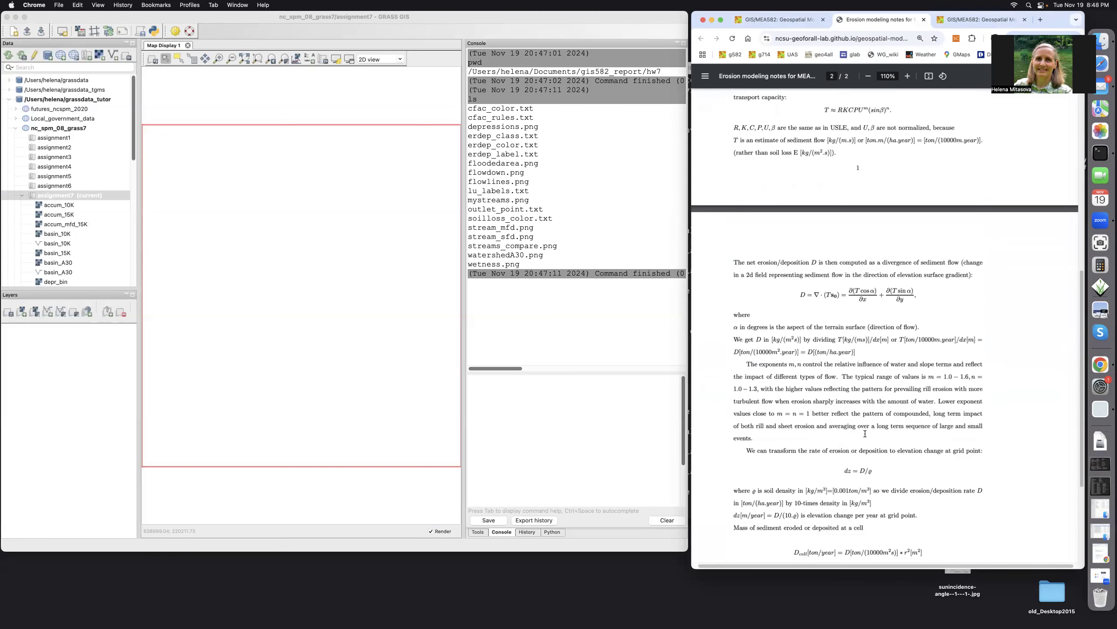
{"action": "scroll", "coordinate": [865, 433], "scroll_direction": "up", "scroll_amount": 5}
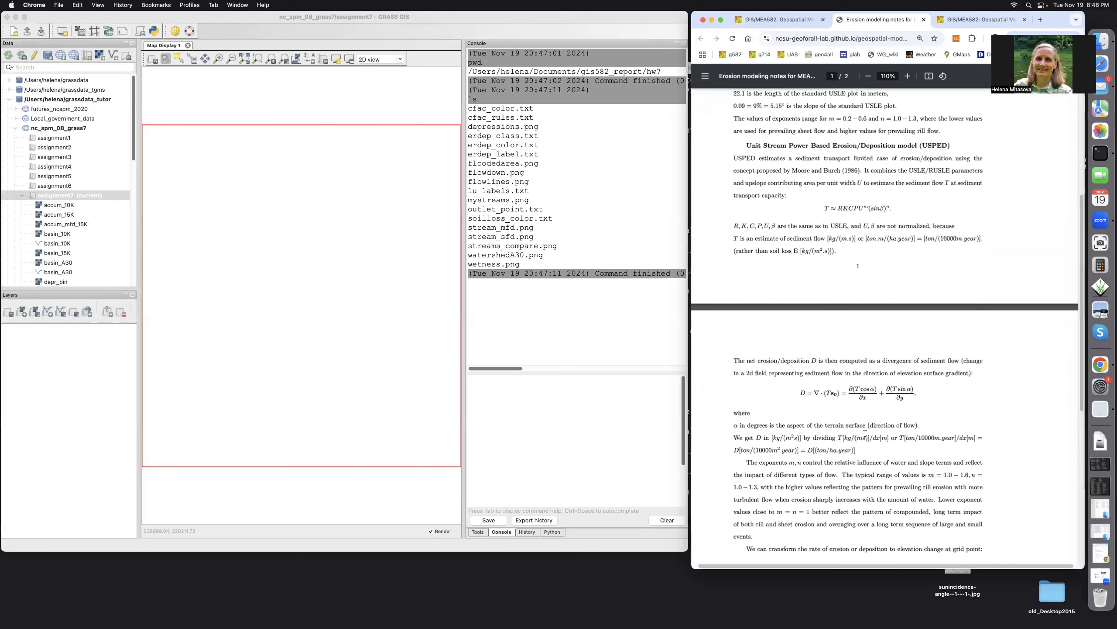
{"action": "scroll", "coordinate": [711, 157], "scroll_direction": "up", "scroll_amount": 10}
Compare the assignment's USLE3D soil detachment commands with the LS factor equation in the erosion modeling notes
{"action": "left_click", "coordinate": [758, 19]}
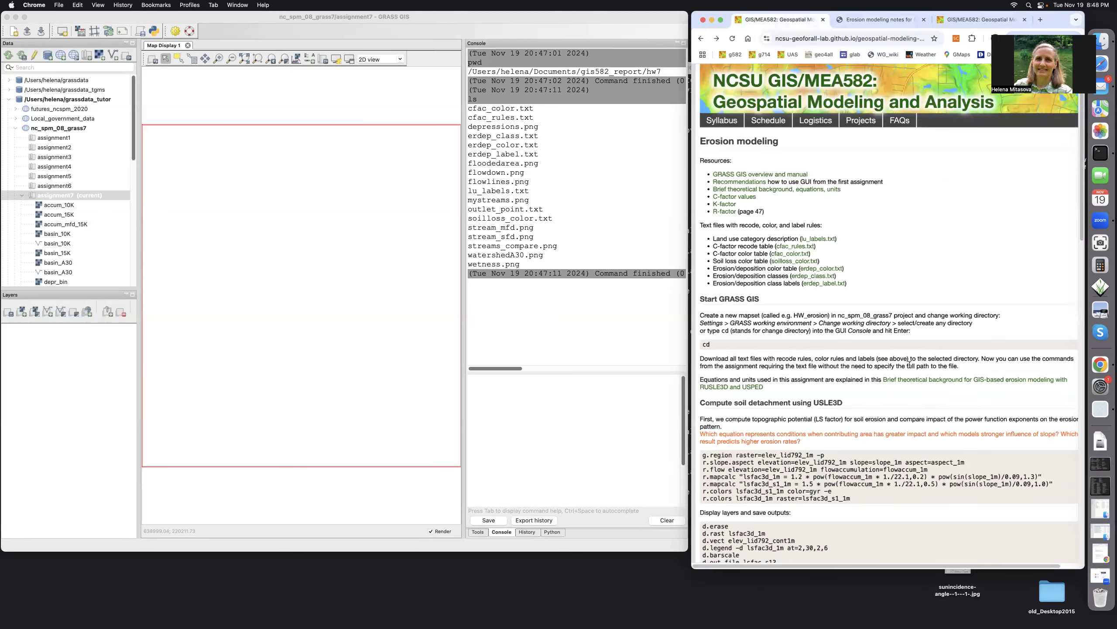
{"action": "scroll", "coordinate": [911, 389], "scroll_direction": "down", "scroll_amount": 1}
{"action": "scroll", "coordinate": [911, 389], "scroll_direction": "down", "scroll_amount": 3}
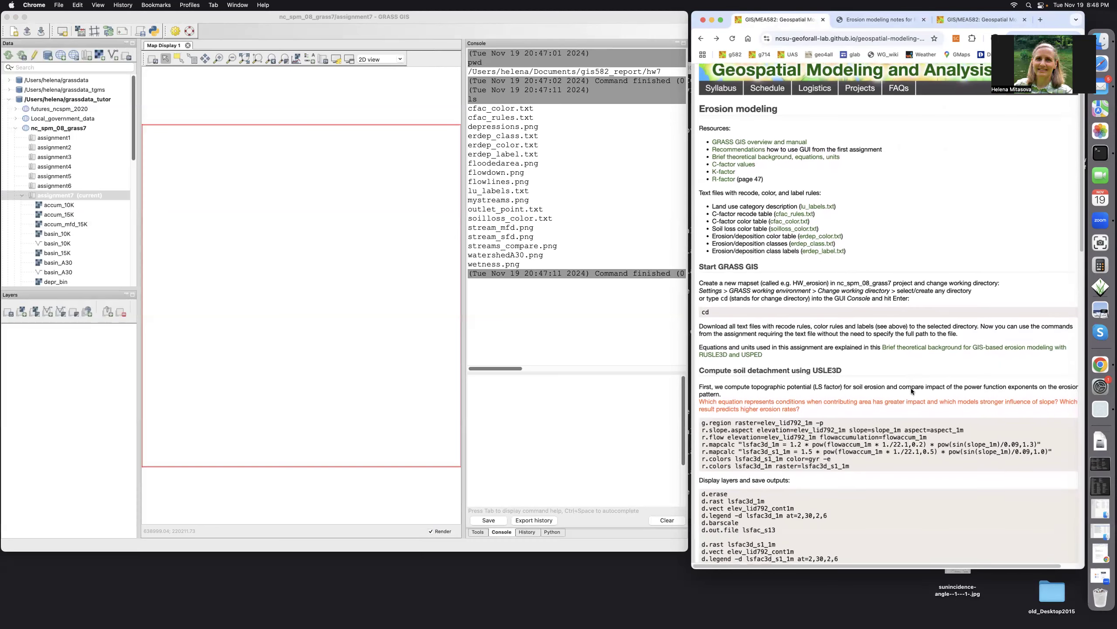
{"action": "scroll", "coordinate": [912, 388], "scroll_direction": "down", "scroll_amount": 1}
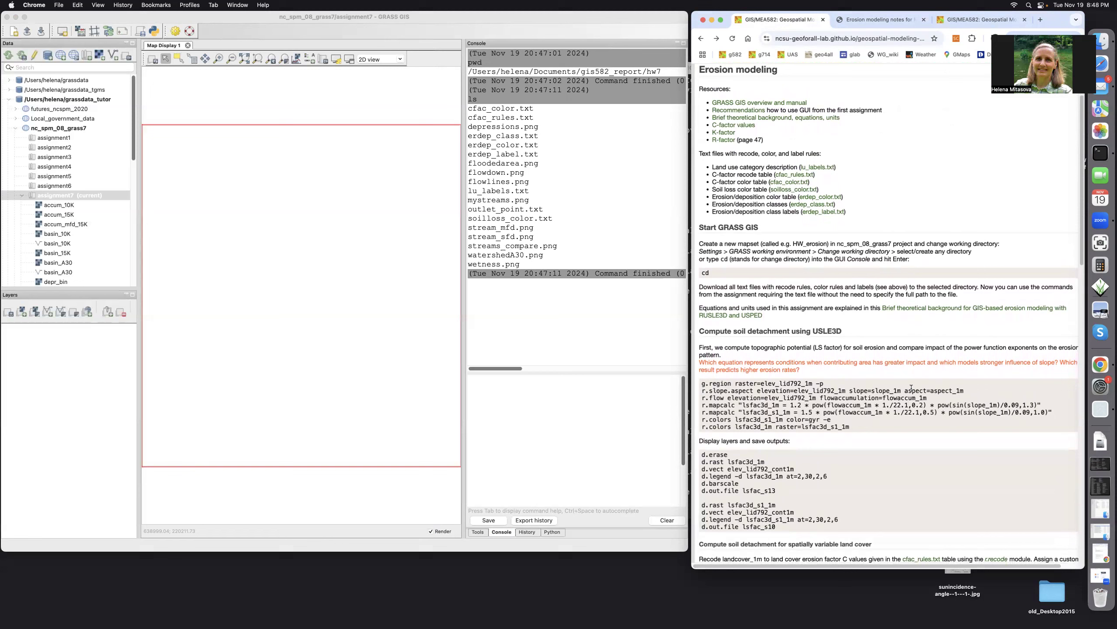
{"action": "left_click", "coordinate": [862, 20]}
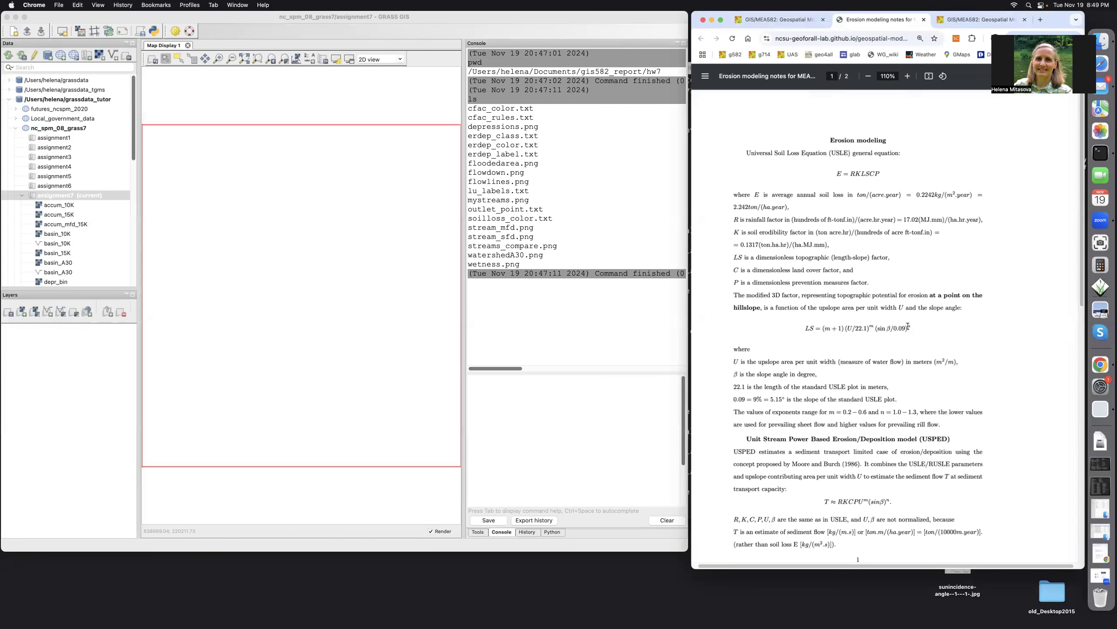
{"action": "left_click", "coordinate": [767, 20]}
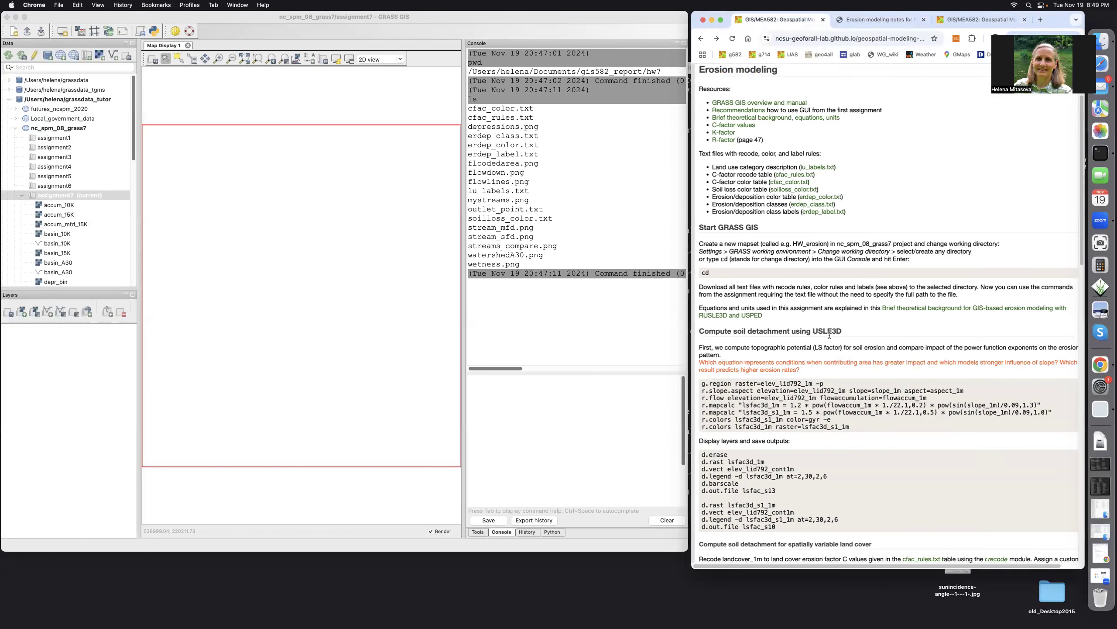
Copy the assignment's USLE3D command block into the GRASS GIS console and run g.region raster=elev_lid792_1m -p
{"action": "left_click_drag", "start_coordinate": [702, 384], "coordinate": [859, 430]}
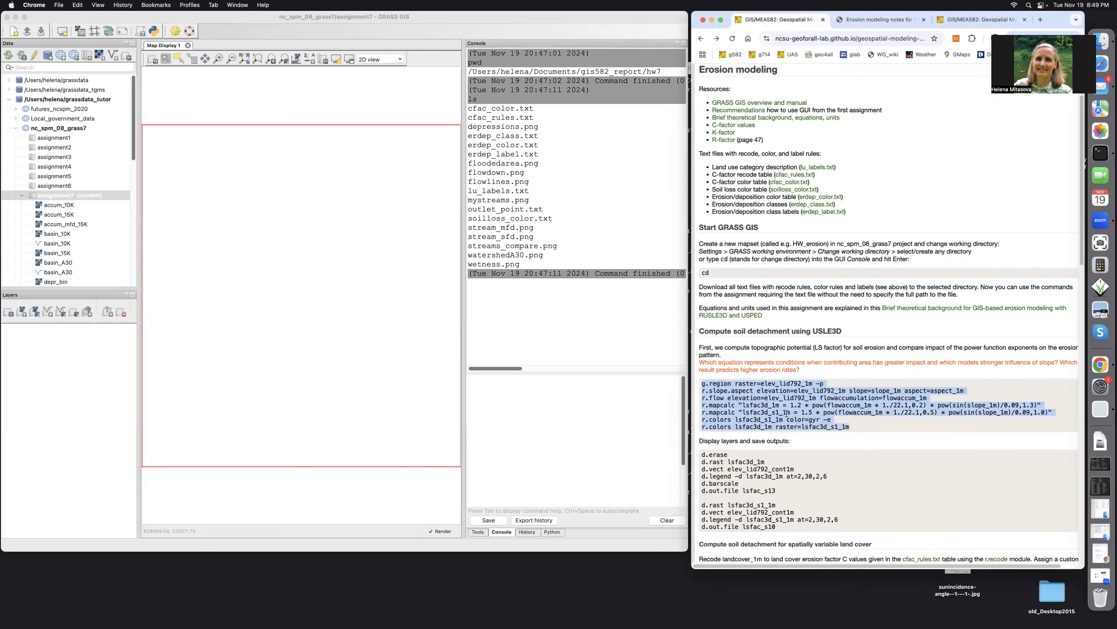
{"action": "left_click", "coordinate": [780, 409]}
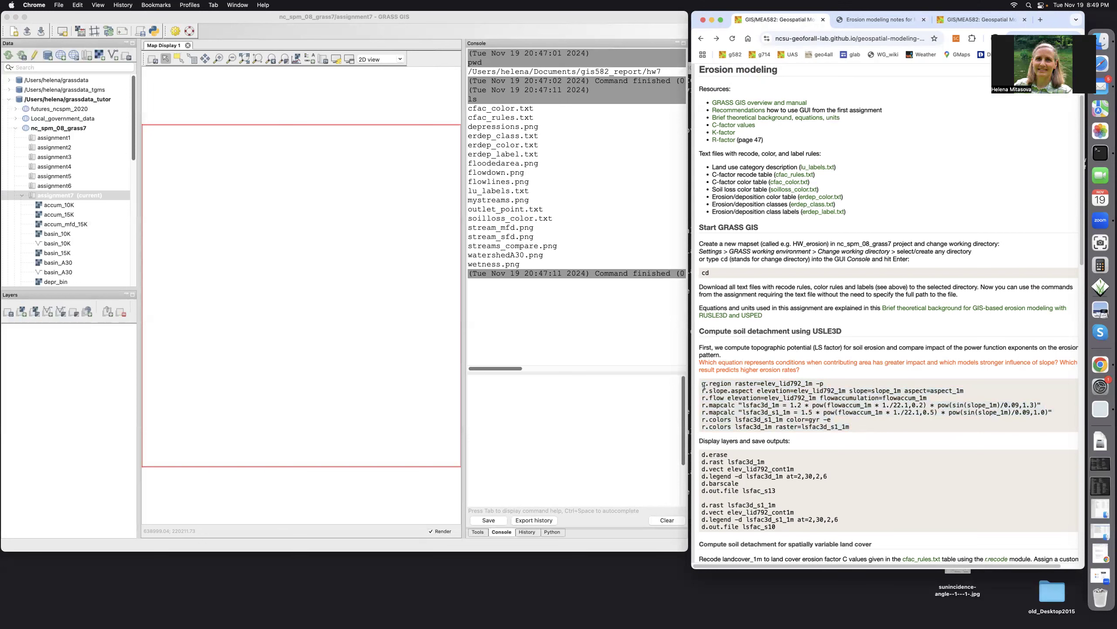
{"action": "left_click_drag", "start_coordinate": [703, 384], "coordinate": [852, 430]}
{"action": "key", "text": "super+c"}
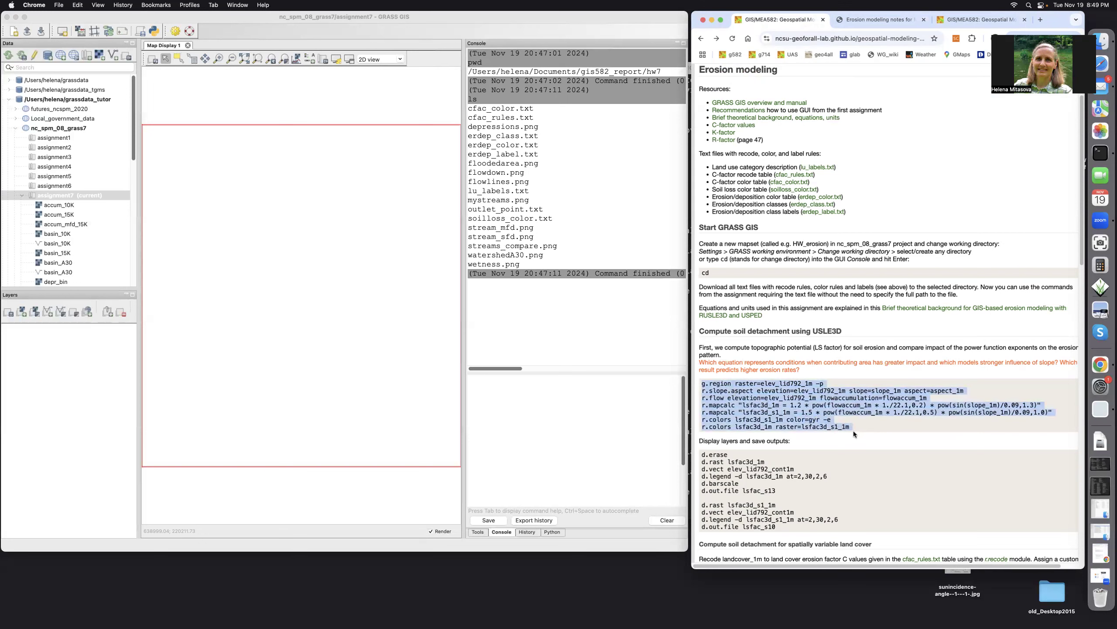
{"action": "left_click", "coordinate": [478, 389]}
{"action": "key", "text": "super+v"}
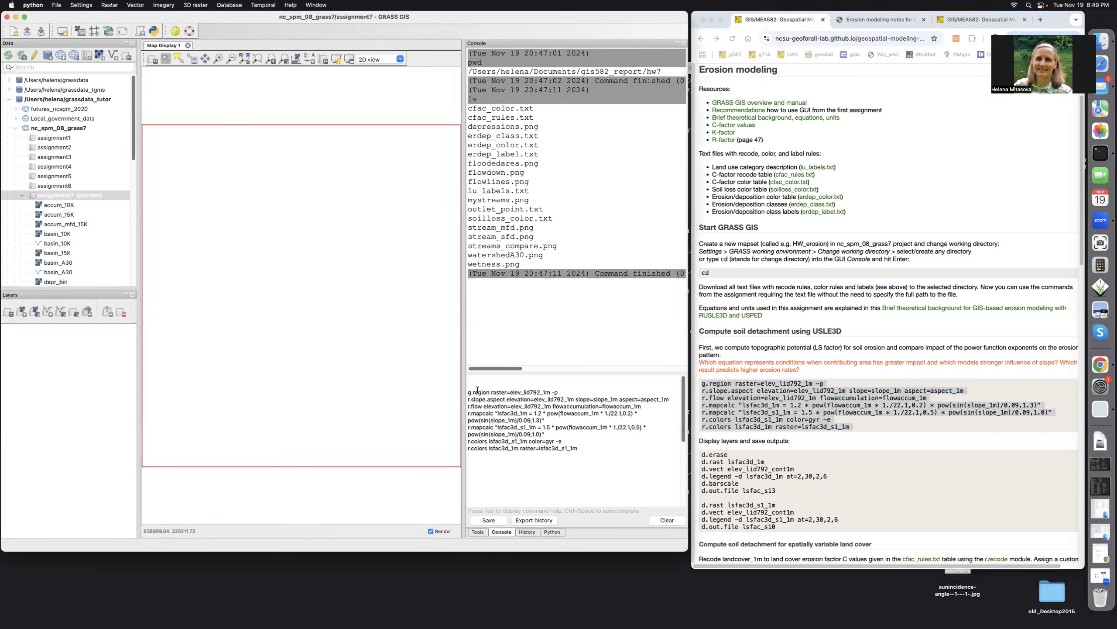
{"action": "left_click", "coordinate": [565, 391]}
{"action": "key", "text": "Return"}
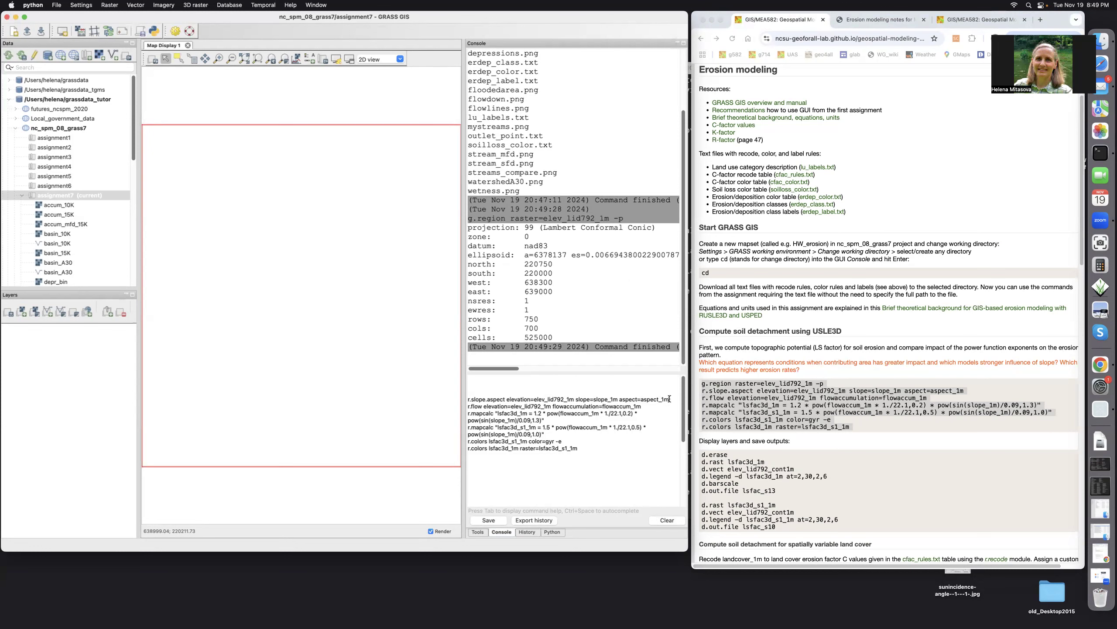
Compute slope_1m and aspect_1m from elev_lid792_1m with r.slope.aspect, and briefly hide the aspect layer to view the slope map
{"action": "key", "text": "Return"}
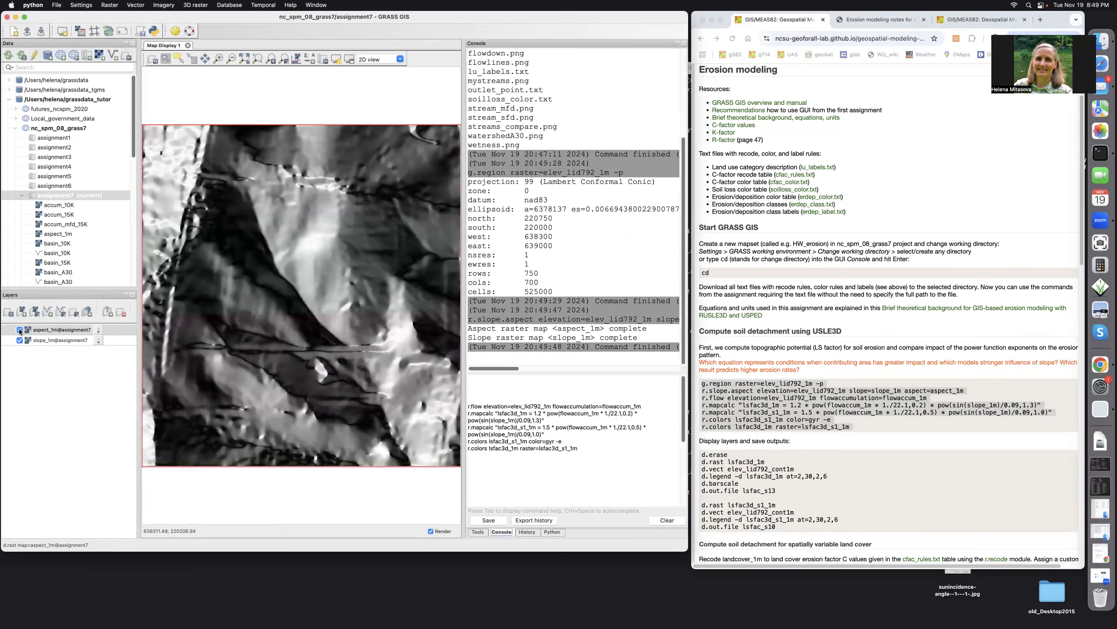
{"action": "left_click", "coordinate": [20, 329]}
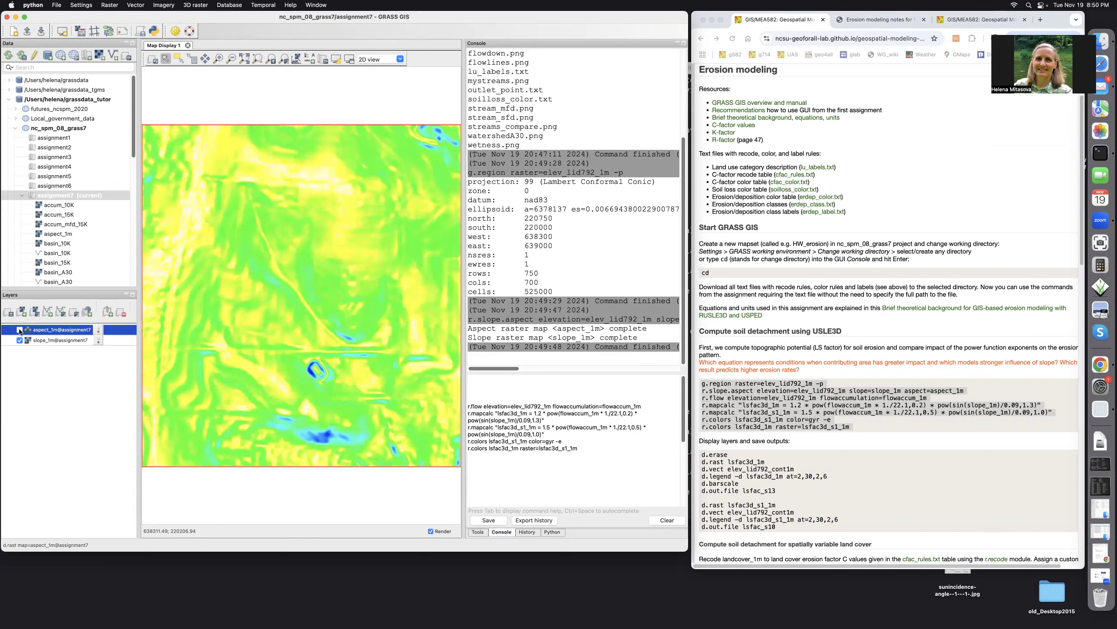
{"action": "left_click", "coordinate": [19, 330]}
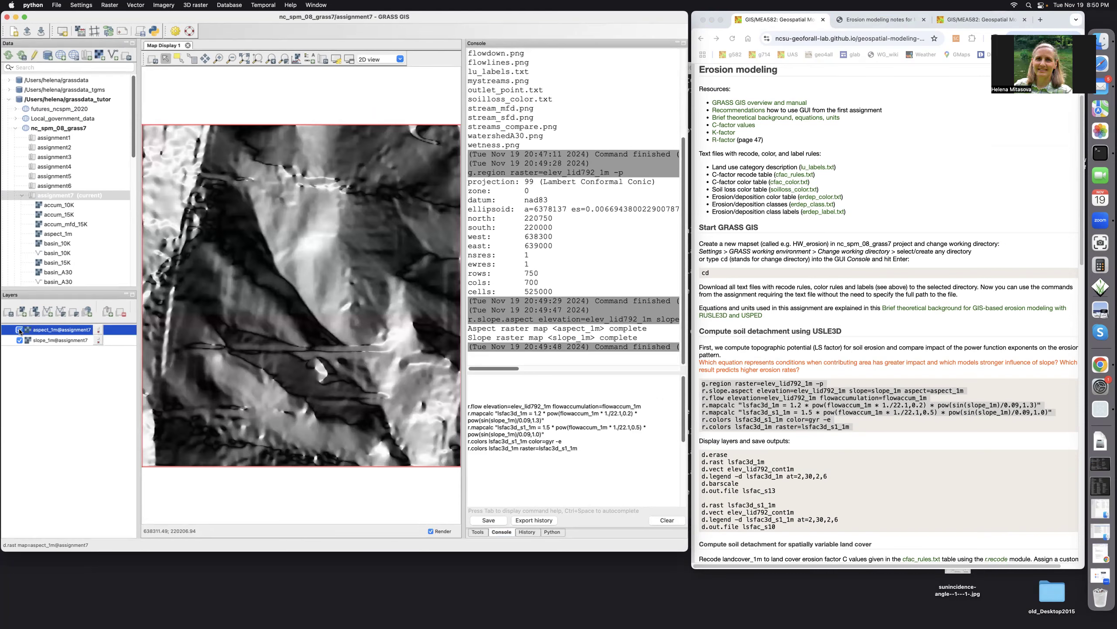
Recheck the LS equation in the notes and run r.flow on elev_lid792_1m to create the flow accumulation map flowaccum_1m
{"action": "left_click", "coordinate": [649, 406]}
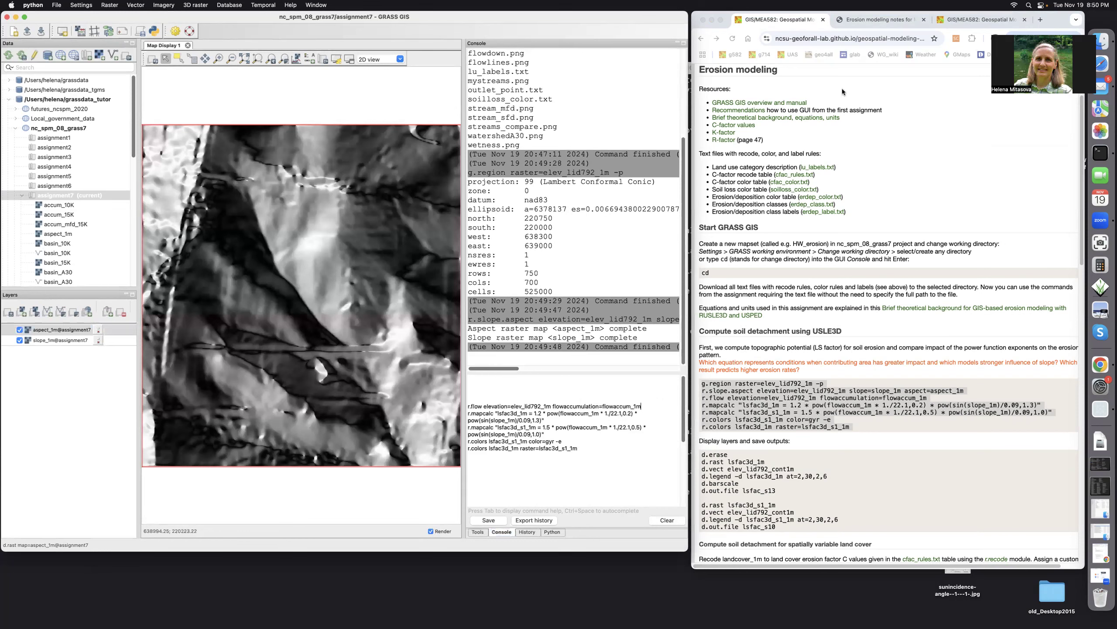
{"action": "left_click", "coordinate": [863, 20]}
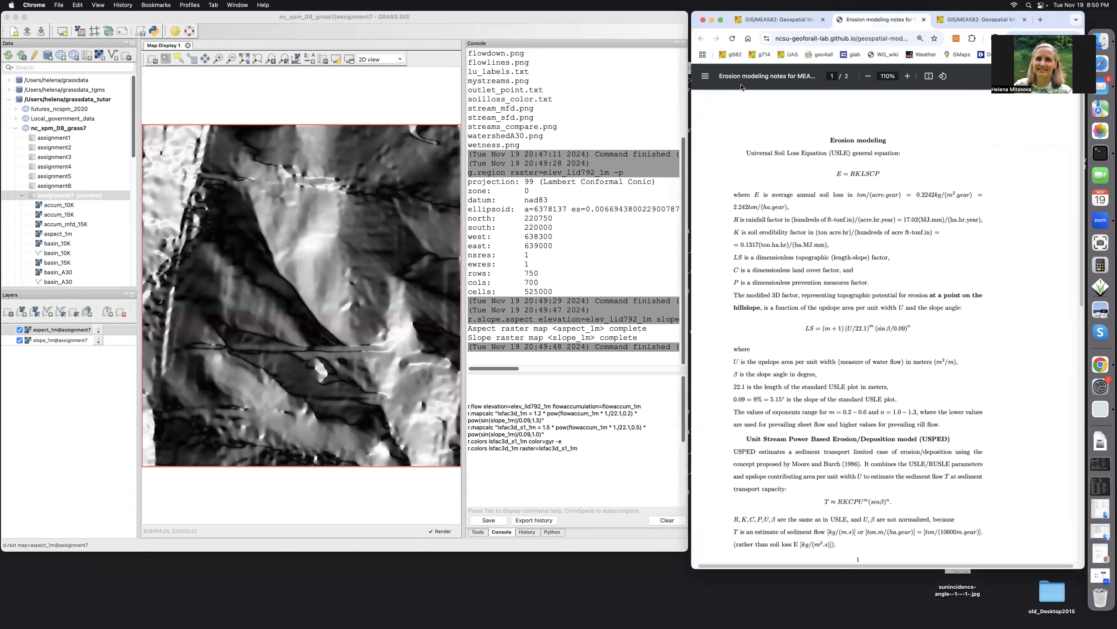
{"action": "left_click", "coordinate": [761, 21]}
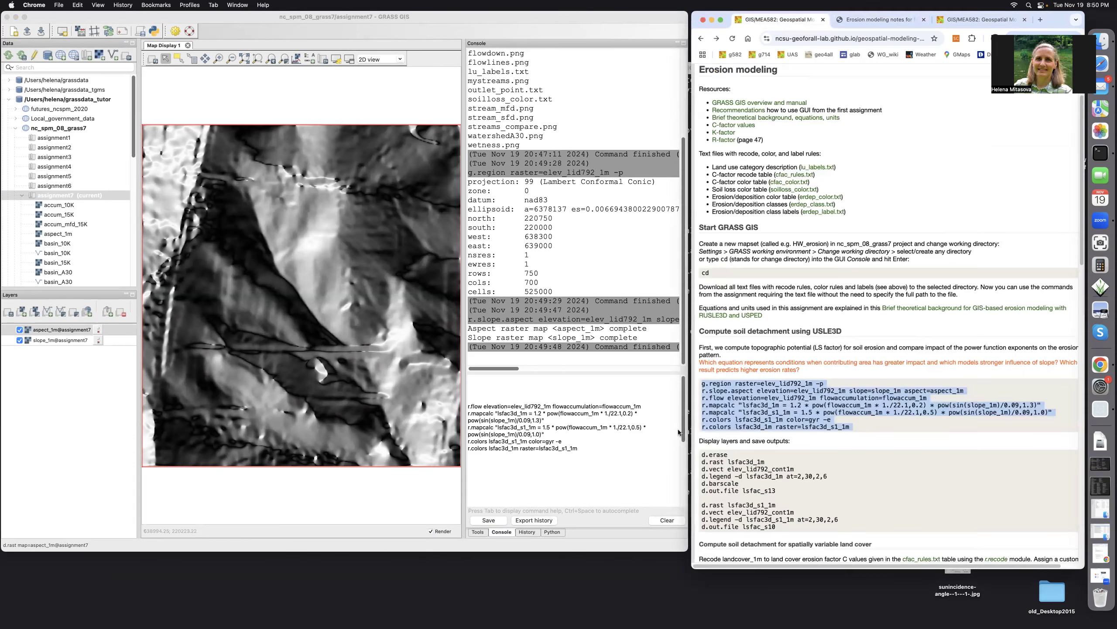
{"action": "left_click", "coordinate": [645, 406]}
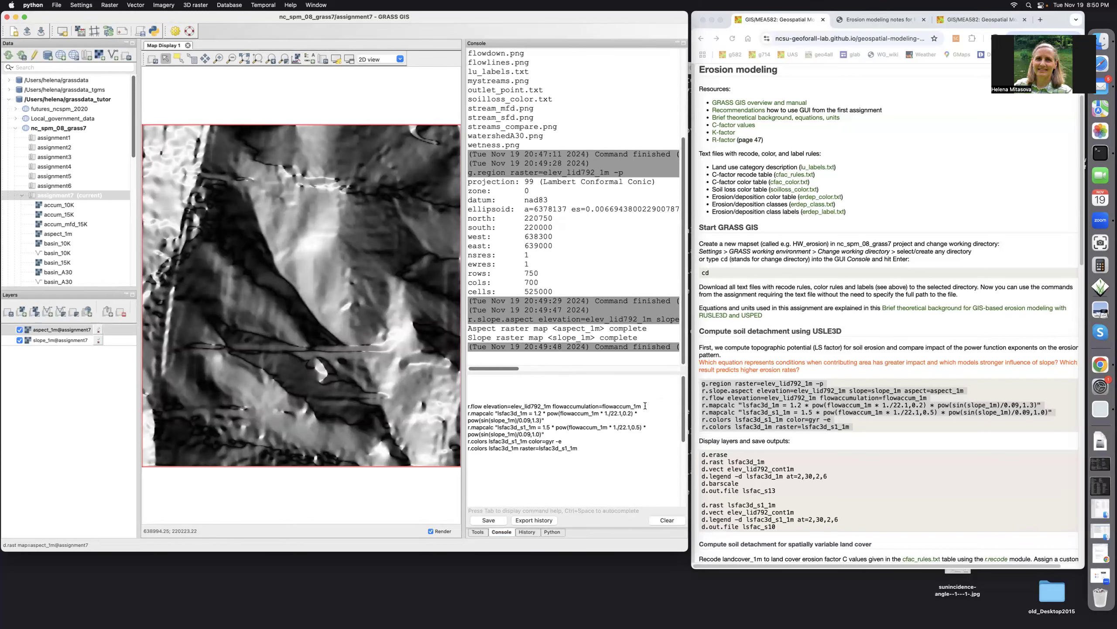
{"action": "key", "text": "Return"}
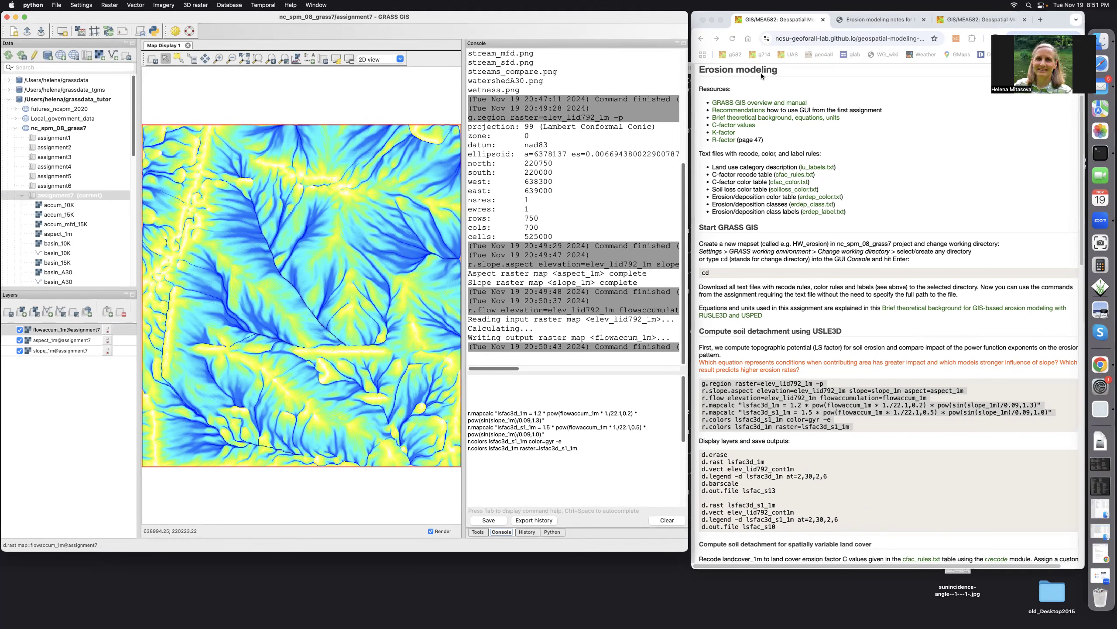
Compute lsfac3d_1m with exponents 0.2 and 1.3, and lsfac3d_s1_1m with exponents 0.5 and 1.0, using the r.mapcalc commands
{"action": "left_click", "coordinate": [856, 23]}
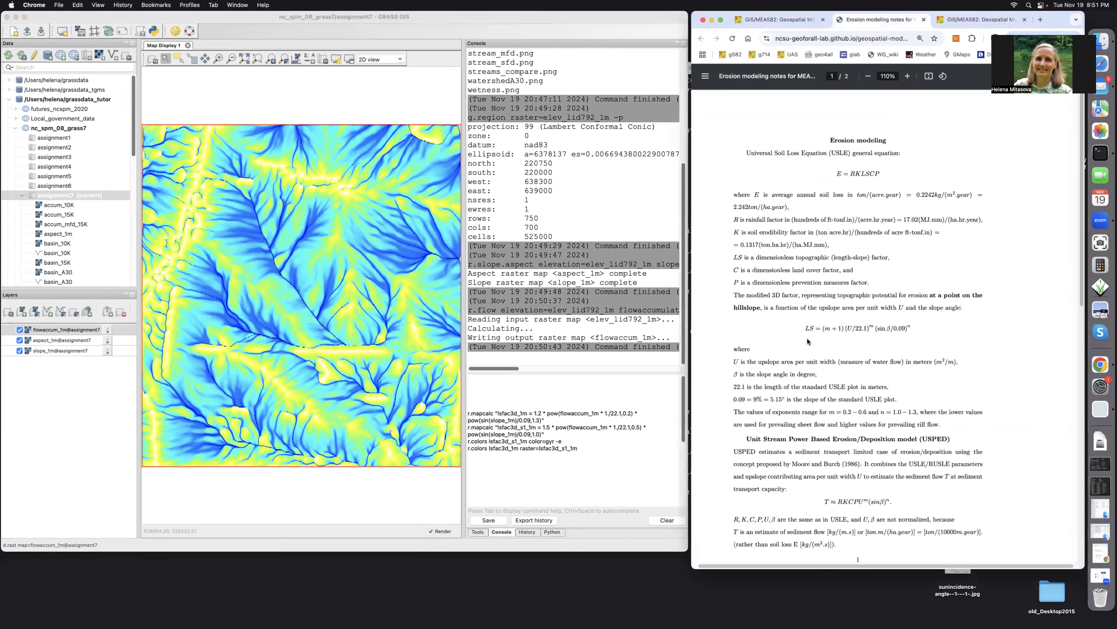
{"action": "left_click", "coordinate": [765, 22]}
{"action": "triple_click", "coordinate": [797, 402]}
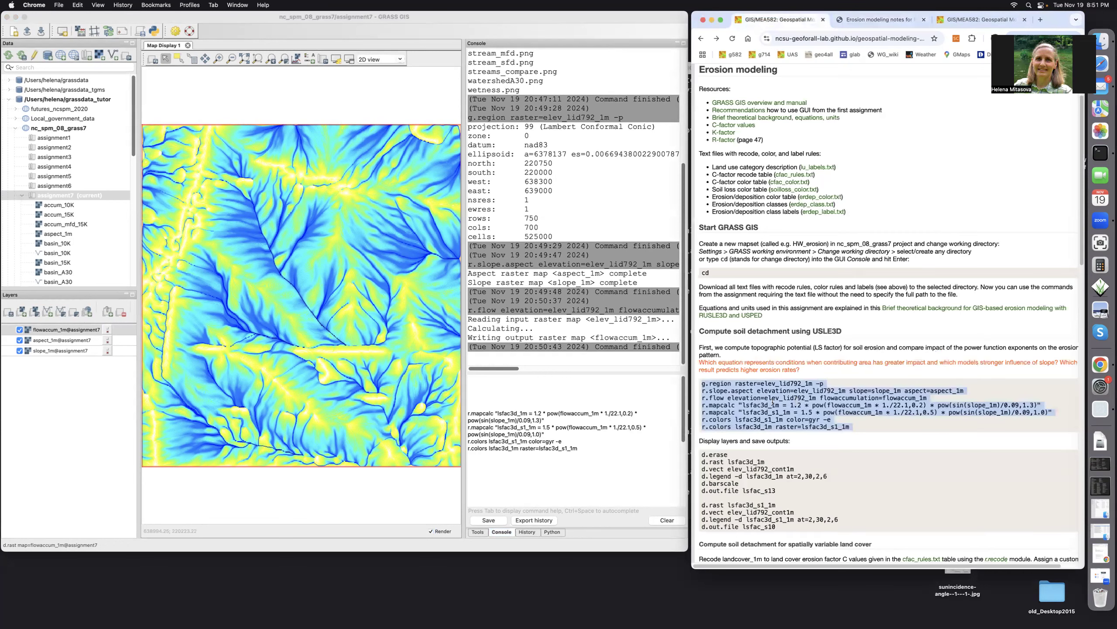
{"action": "left_click", "coordinate": [551, 420]}
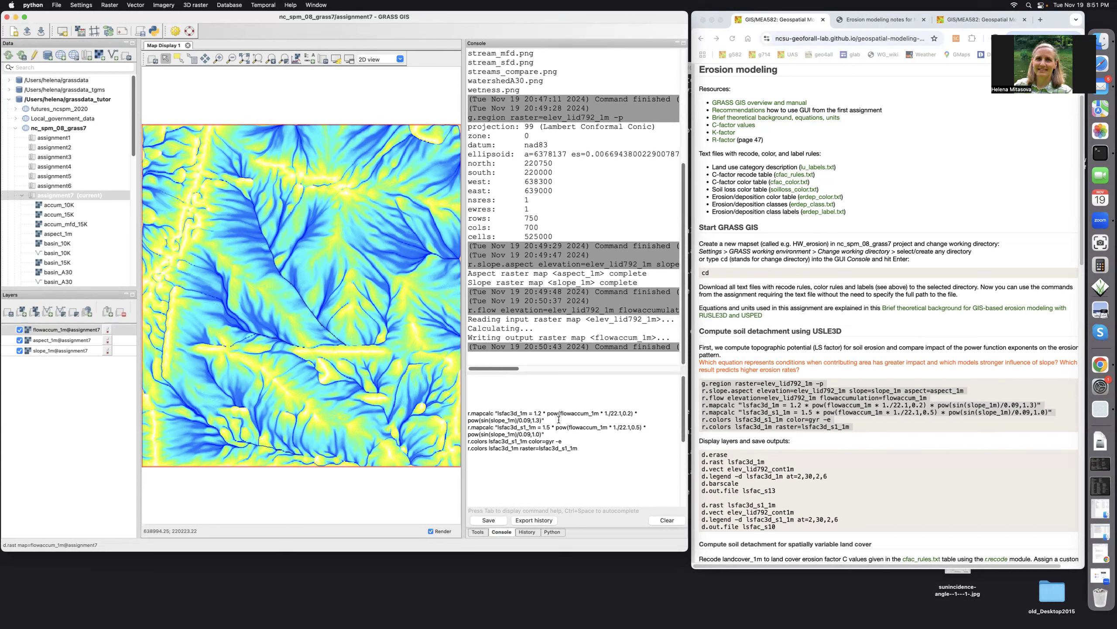
{"action": "key", "text": "Return"}
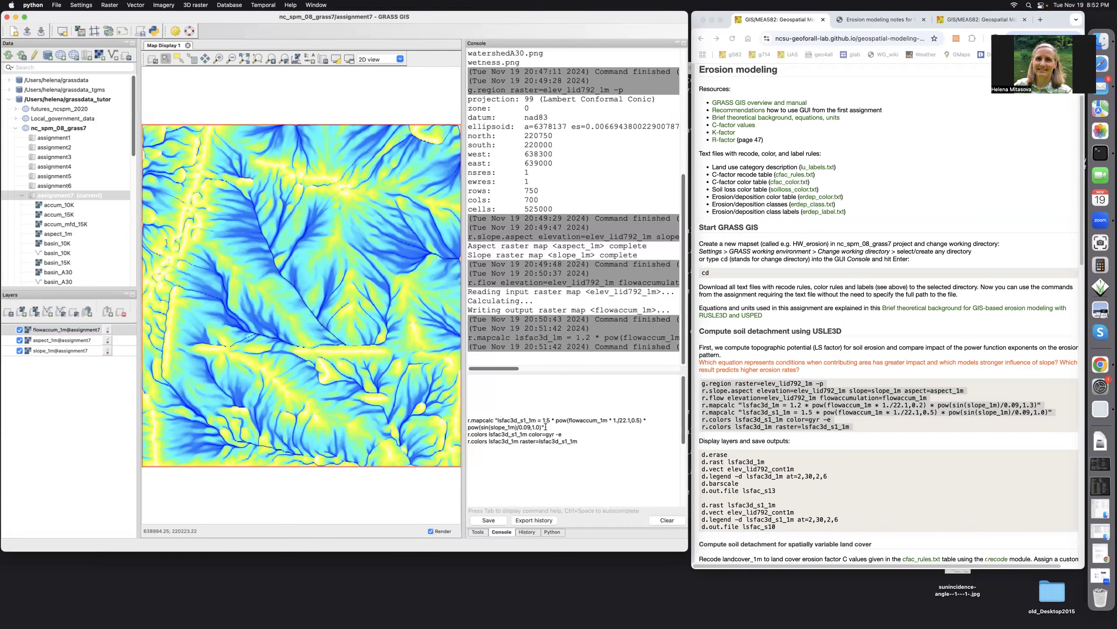
{"action": "key", "text": "Return"}
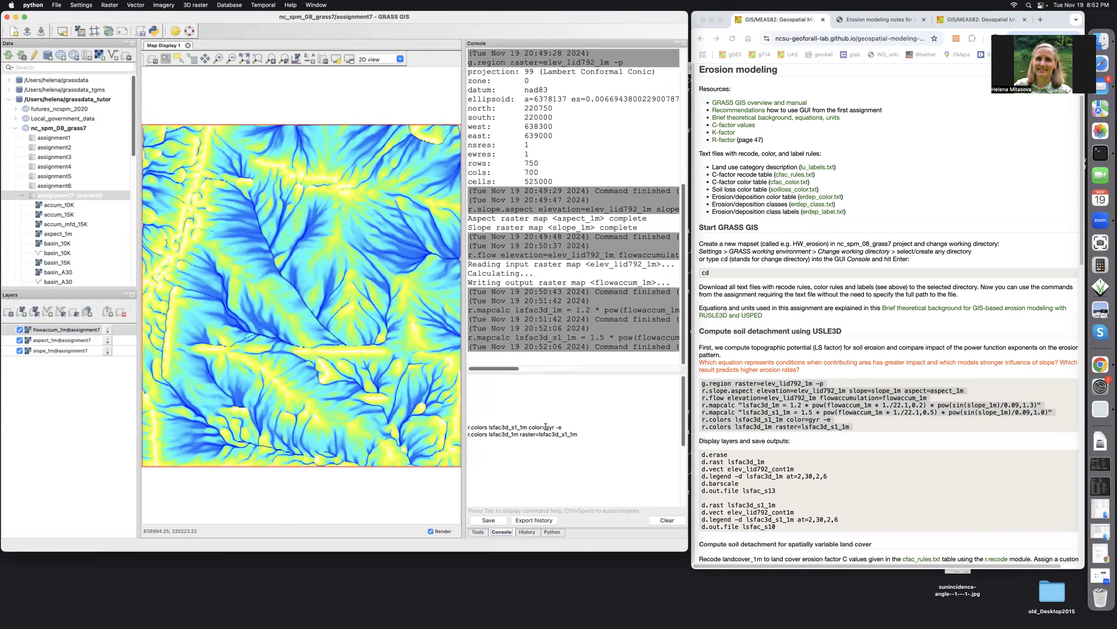
Assign the gyr color table with the -e option to lsfac3d_s1_1m and apply that map's colors to lsfac3d_1m
{"action": "left_click", "coordinate": [567, 427]}
{"action": "key", "text": "Return"}
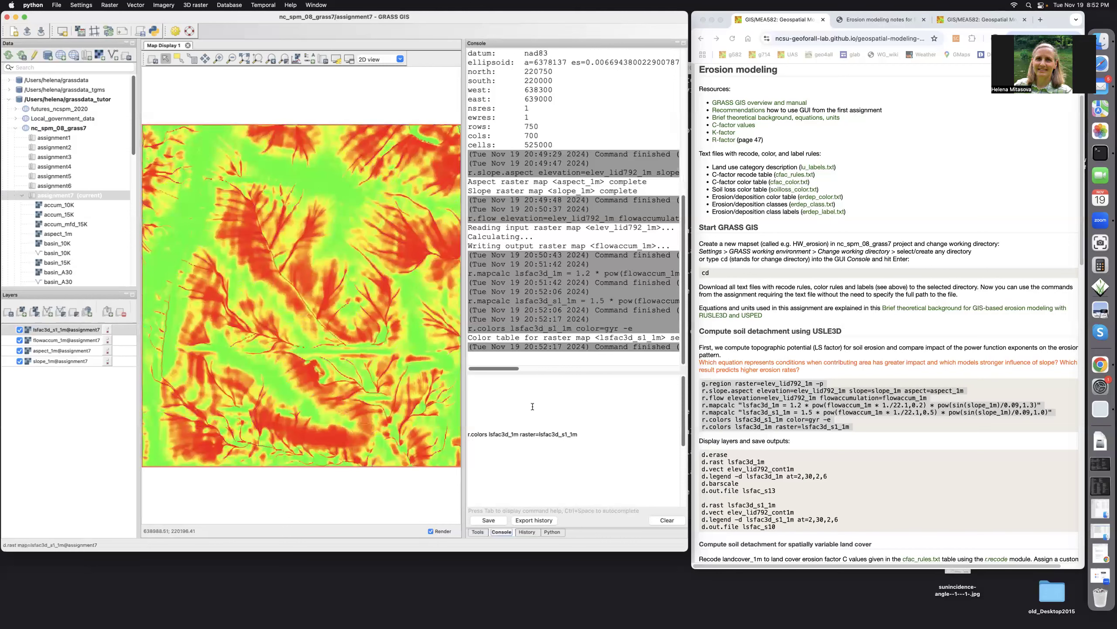
{"action": "left_click", "coordinate": [582, 431]}
{"action": "key", "text": "Return"}
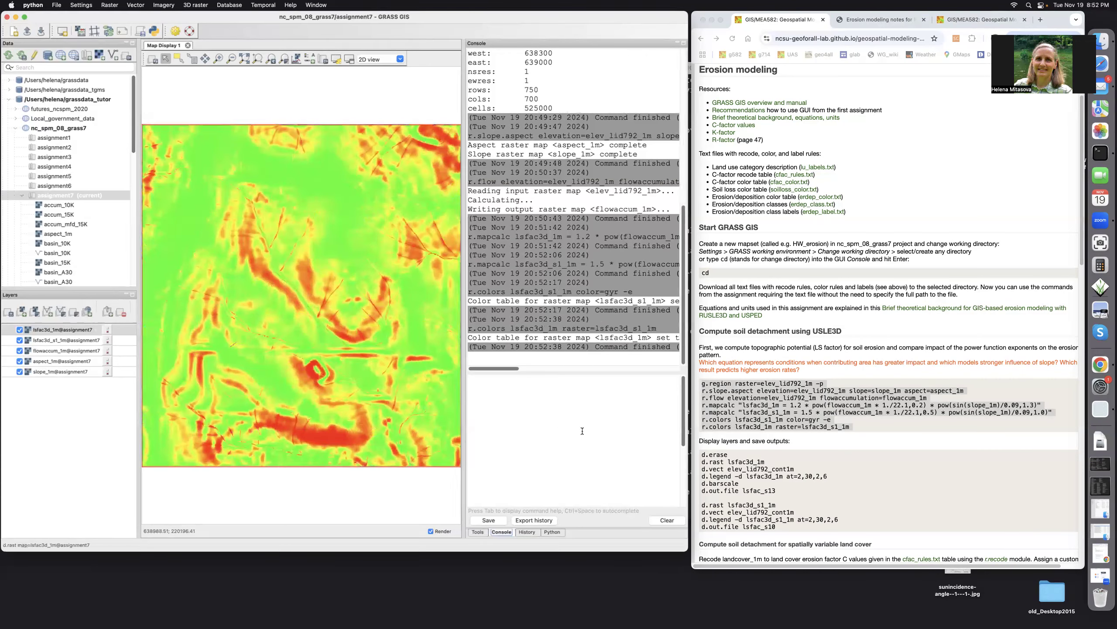
Hide and redisplay the lsfac3d_1m layer to compare its pattern with the lsfac3d_s1_1m map underneath
{"action": "left_click", "coordinate": [19, 329]}
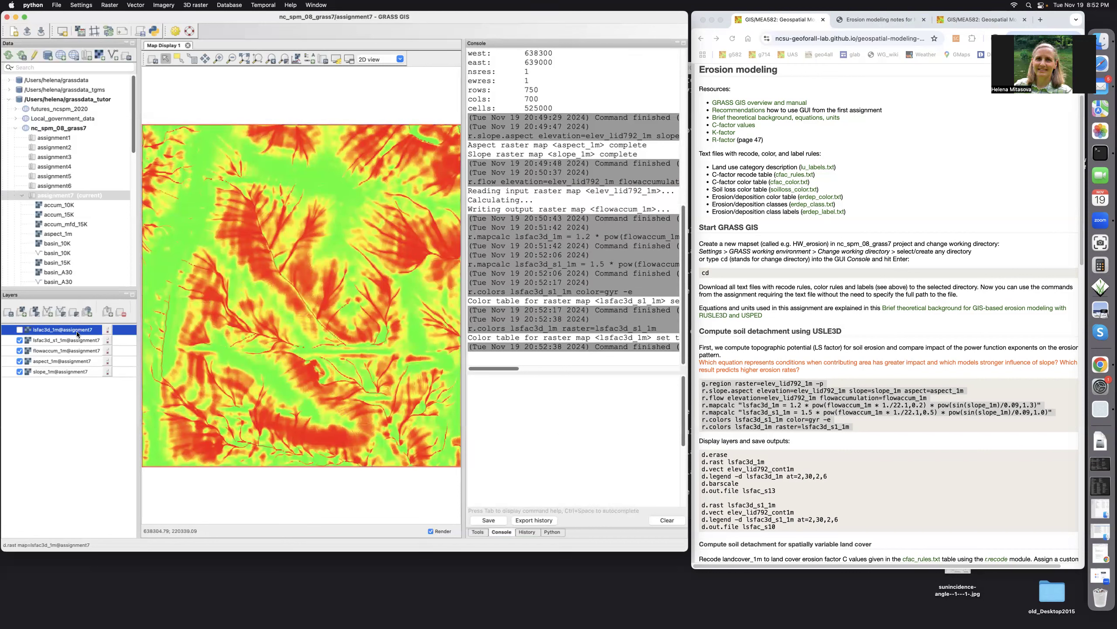
{"action": "left_click", "coordinate": [19, 329]}
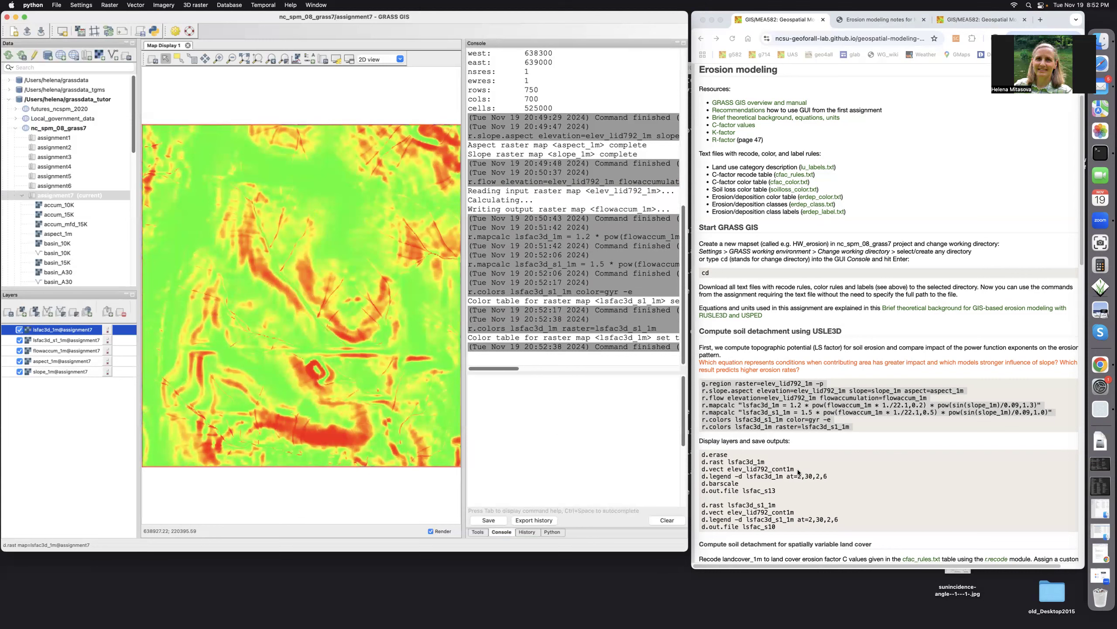
Copy the assignment's display and save commands into the GRASS GIS console and clear the map display with d.erase
{"action": "left_click", "coordinate": [702, 458]}
{"action": "left_click_drag", "start_coordinate": [703, 456], "coordinate": [771, 488]}
{"action": "left_click_drag", "start_coordinate": [794, 523], "coordinate": [794, 526]}
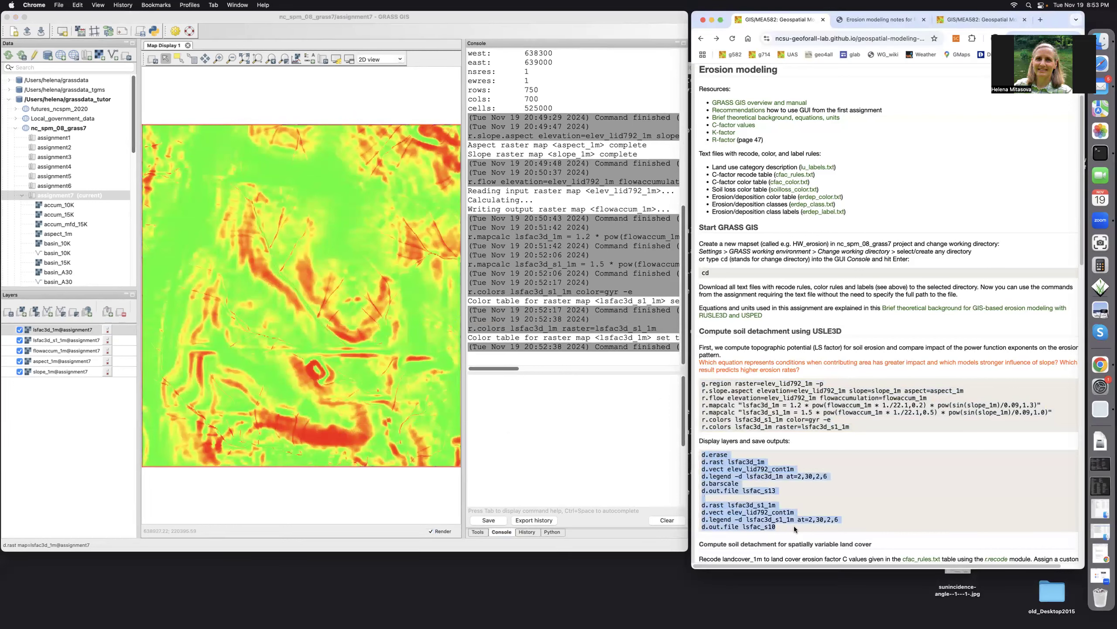
{"action": "right_click", "coordinate": [731, 477]}
{"action": "left_click", "coordinate": [739, 494]}
{"action": "left_click", "coordinate": [479, 386]}
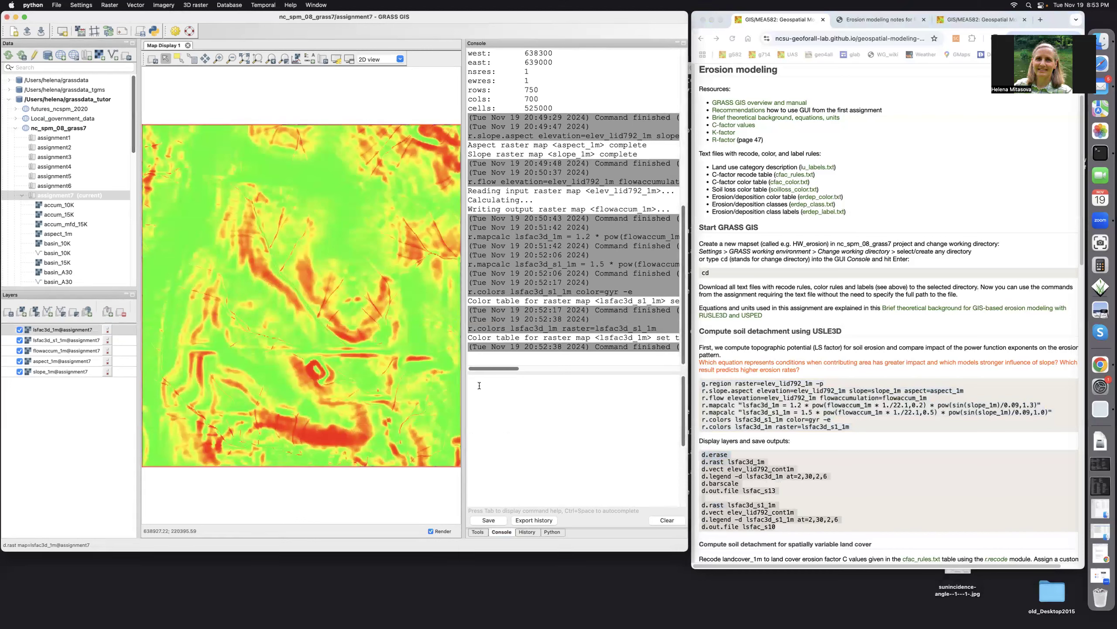
{"action": "right_click", "coordinate": [480, 385]}
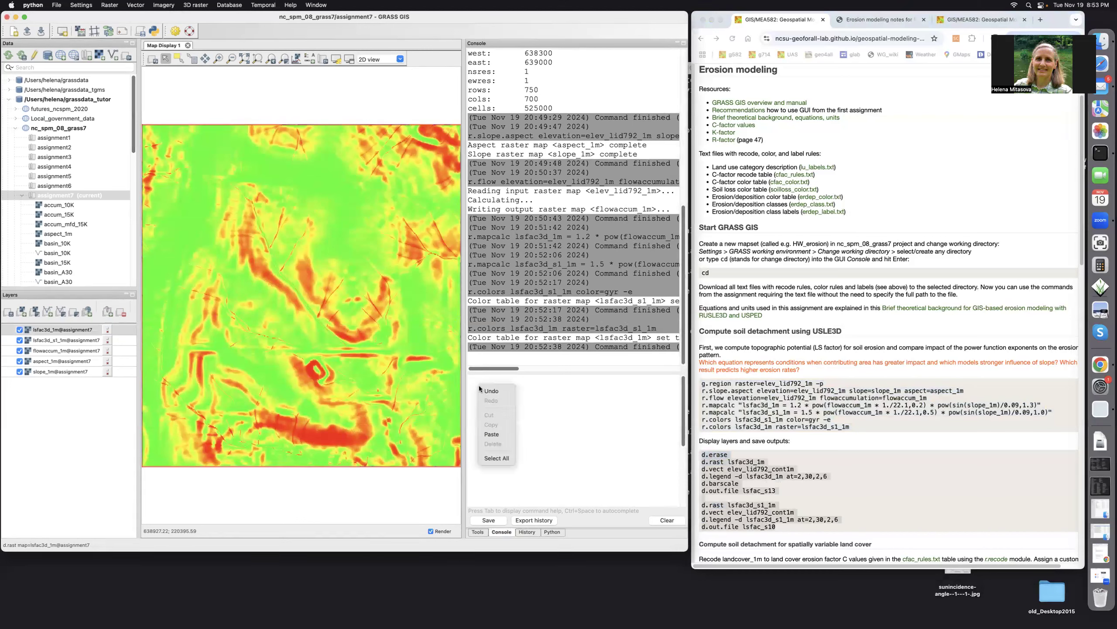
{"action": "left_click", "coordinate": [490, 435]}
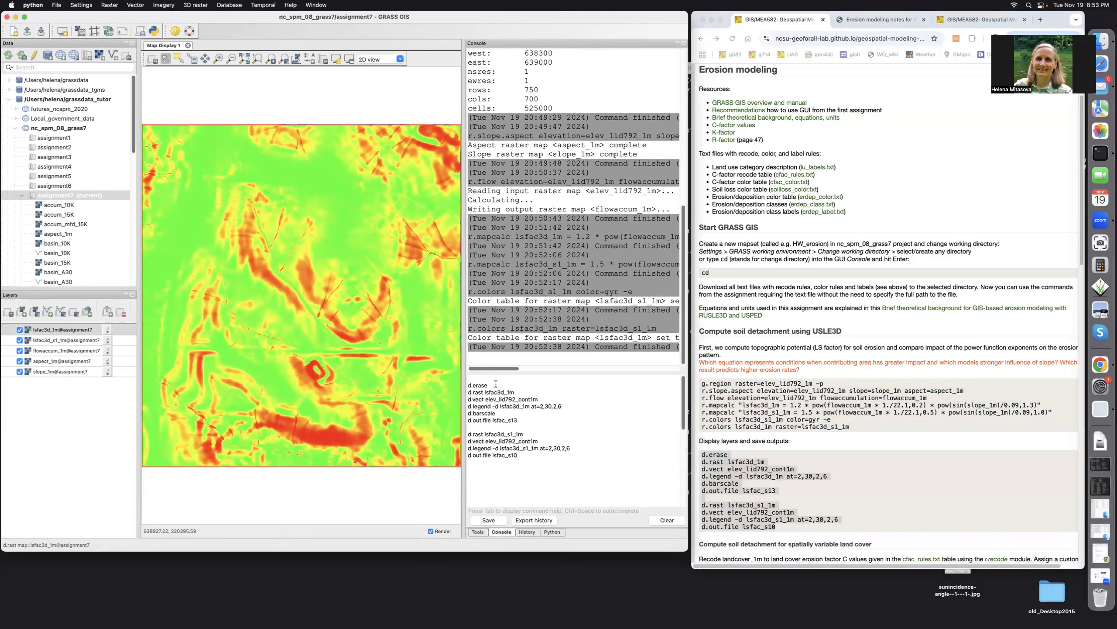
{"action": "key", "text": "Return"}
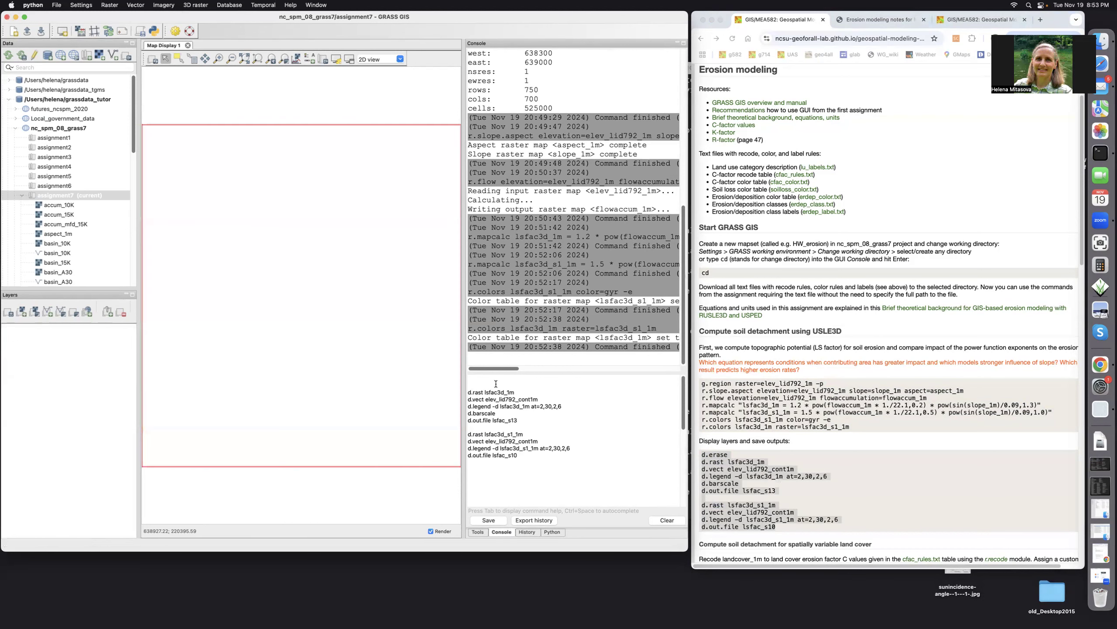
Display the lsfac3d_1m raster with d.rast and overlay the elev_lid792_cont1m contours with d.vect
{"action": "left_click", "coordinate": [523, 389]}
{"action": "key", "text": "Return"}
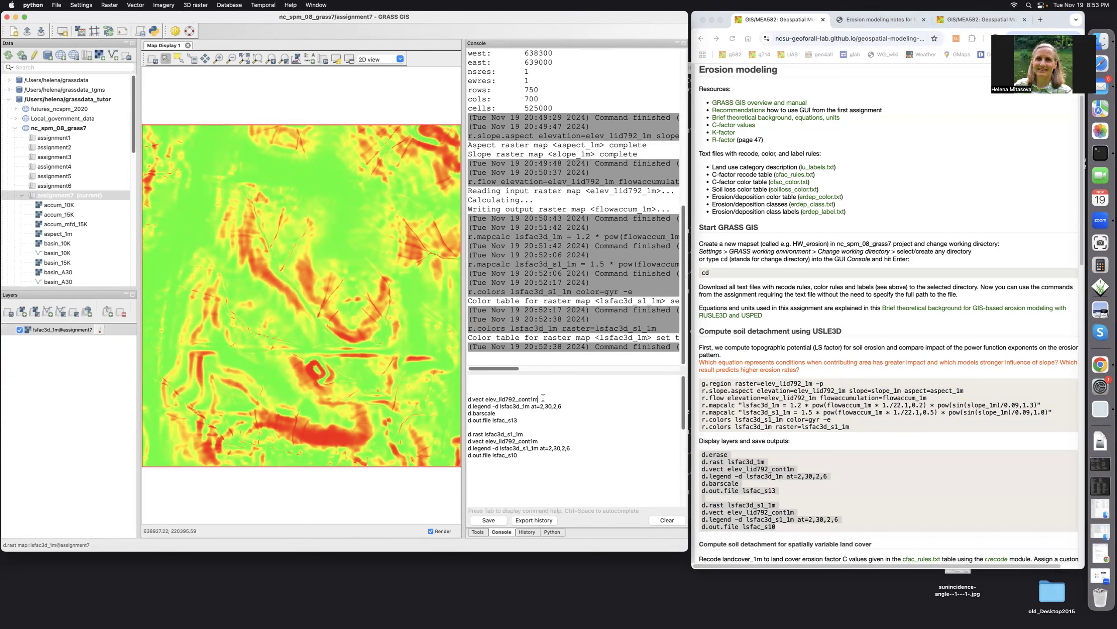
{"action": "key", "text": "Return"}
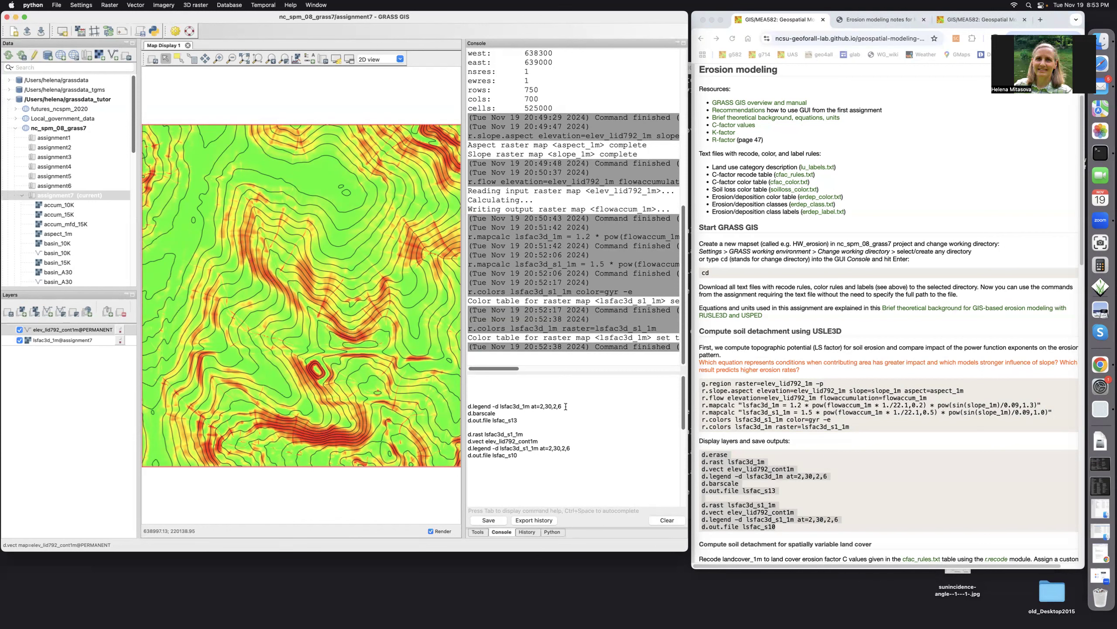
Add the lsfac3d_1m legend with histogram using d.legend -d, and resize it into a horizontal bar below the map
{"action": "key", "text": "Return"}
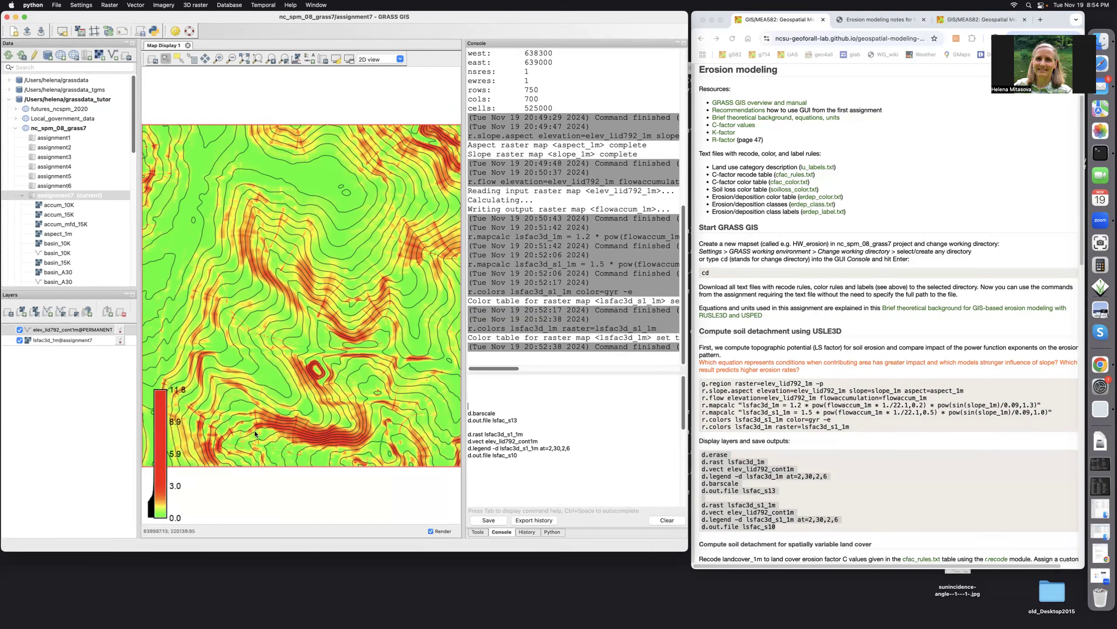
{"action": "right_click", "coordinate": [159, 437]}
{"action": "left_click", "coordinate": [185, 488]}
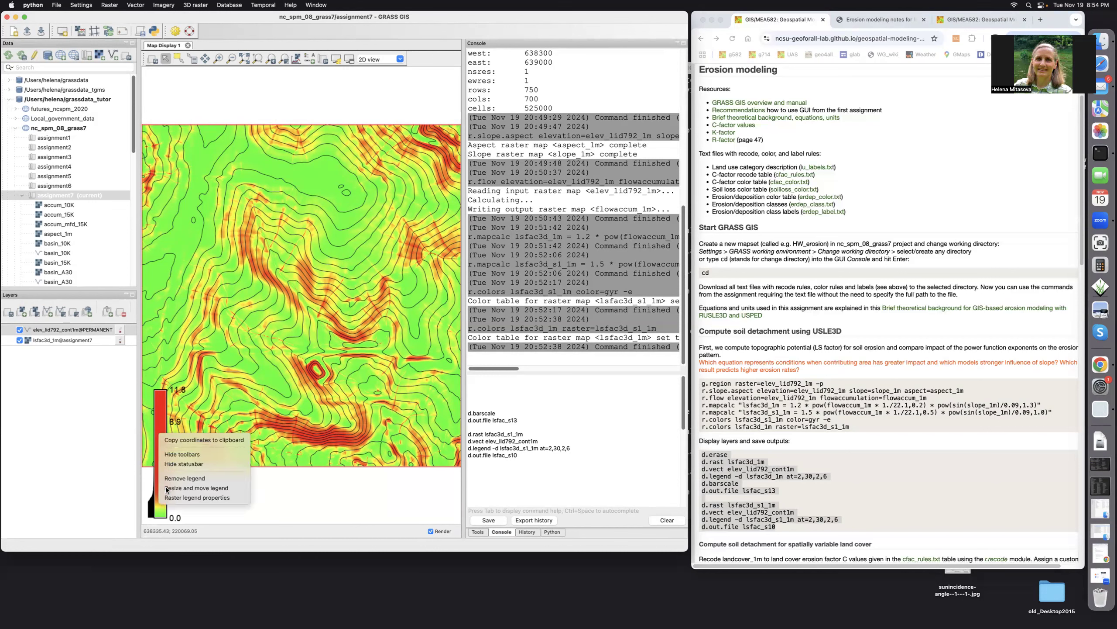
{"action": "left_click_drag", "start_coordinate": [190, 494], "coordinate": [232, 500]}
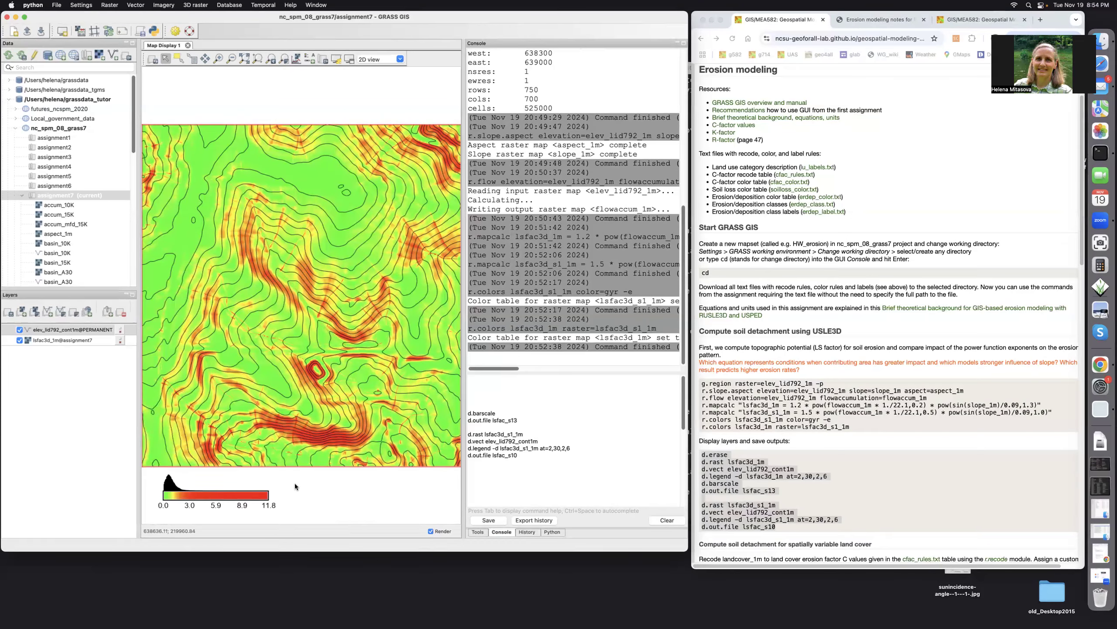
Add a classic scale bar with 10 segments, move it below the map beside the legend, and save the display as lsfac_s13
{"action": "left_click", "coordinate": [502, 412]}
{"action": "key", "text": "Return"}
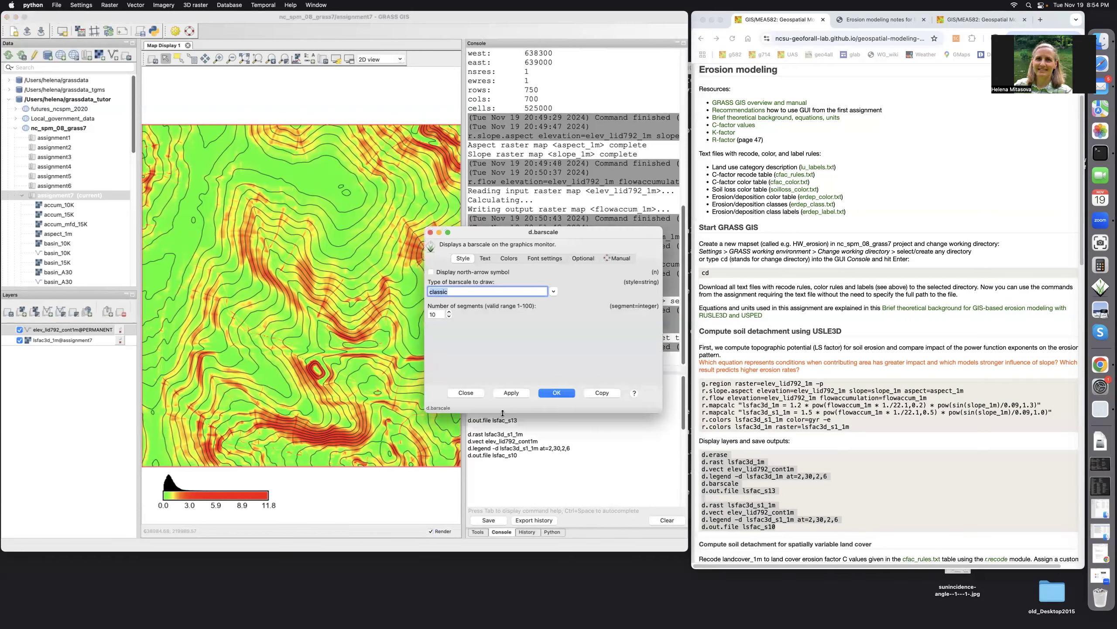
{"action": "left_click", "coordinate": [562, 393]}
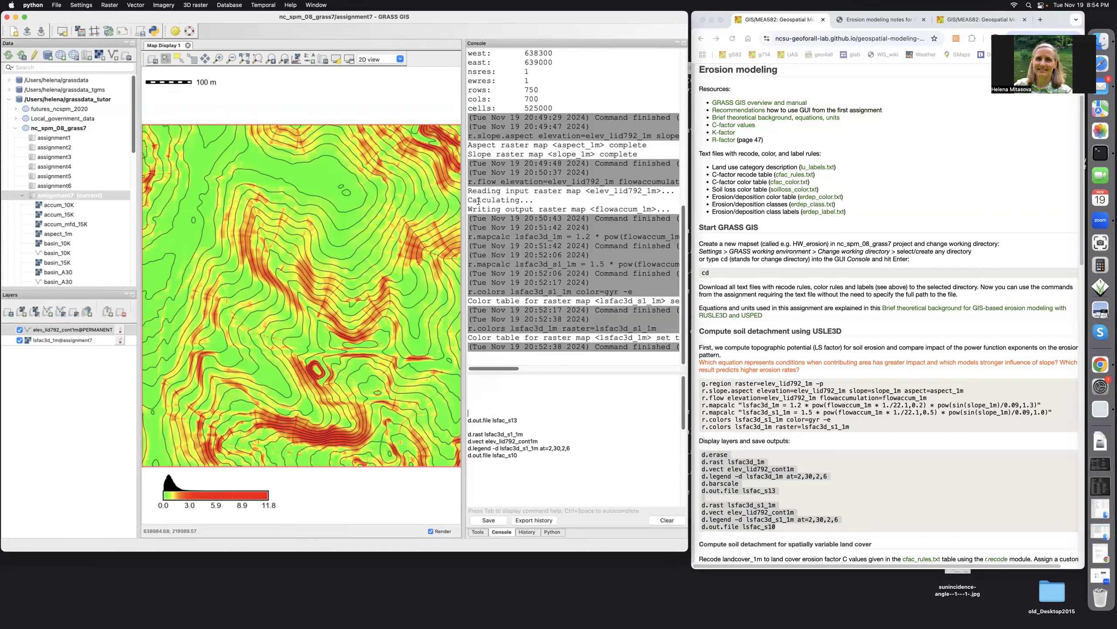
{"action": "left_click_drag", "start_coordinate": [175, 87], "coordinate": [328, 497]}
{"action": "key", "text": "Return"}
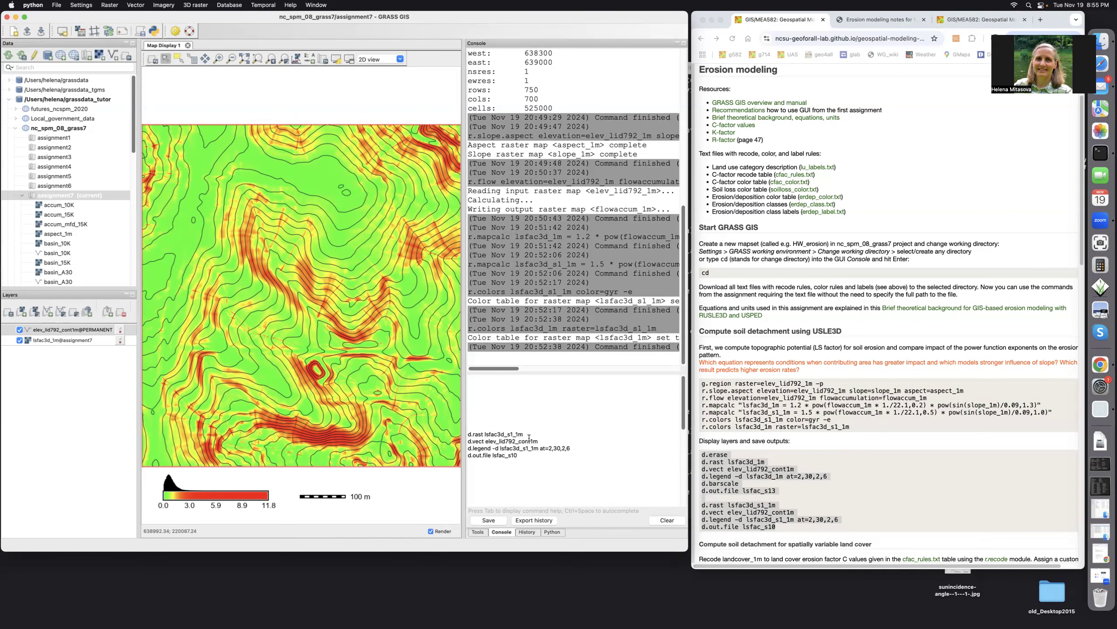
Display lsfac3d_s1_1m with the elev_lid792_cont1m contours on top and add its legend with d.legend -d at=2,30,2,6
{"action": "key", "text": "Return"}
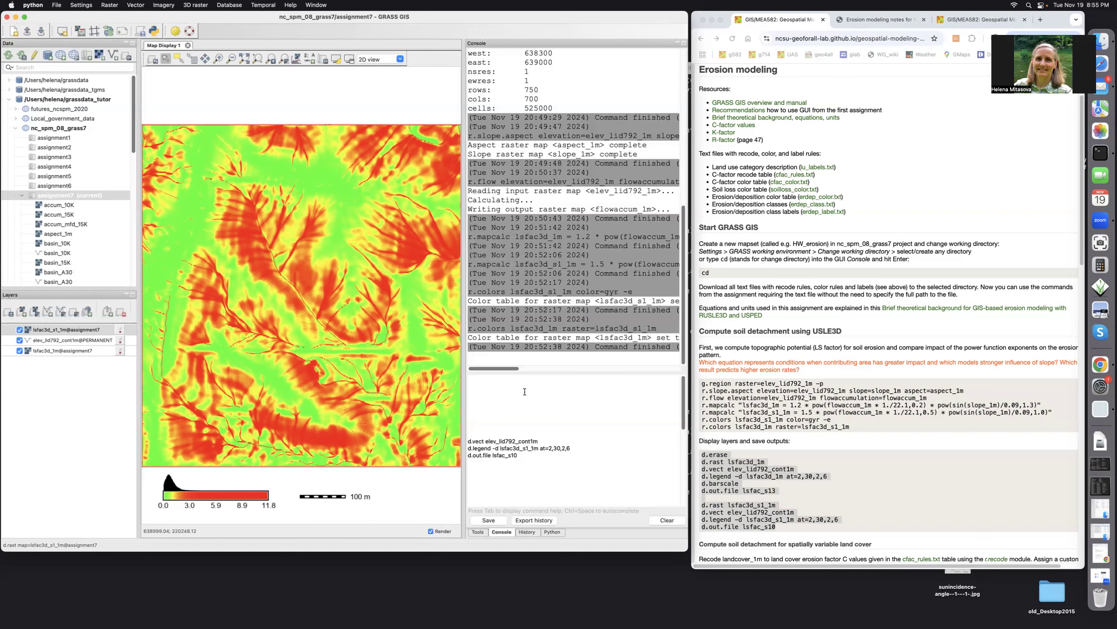
{"action": "key", "text": "Return"}
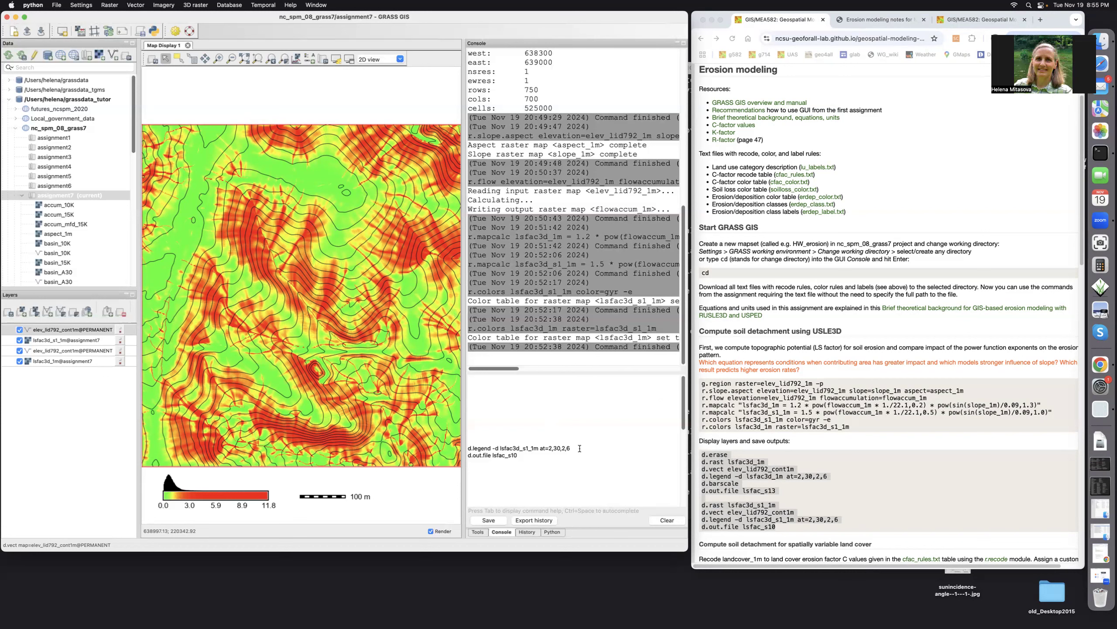
{"action": "key", "text": "Return"}
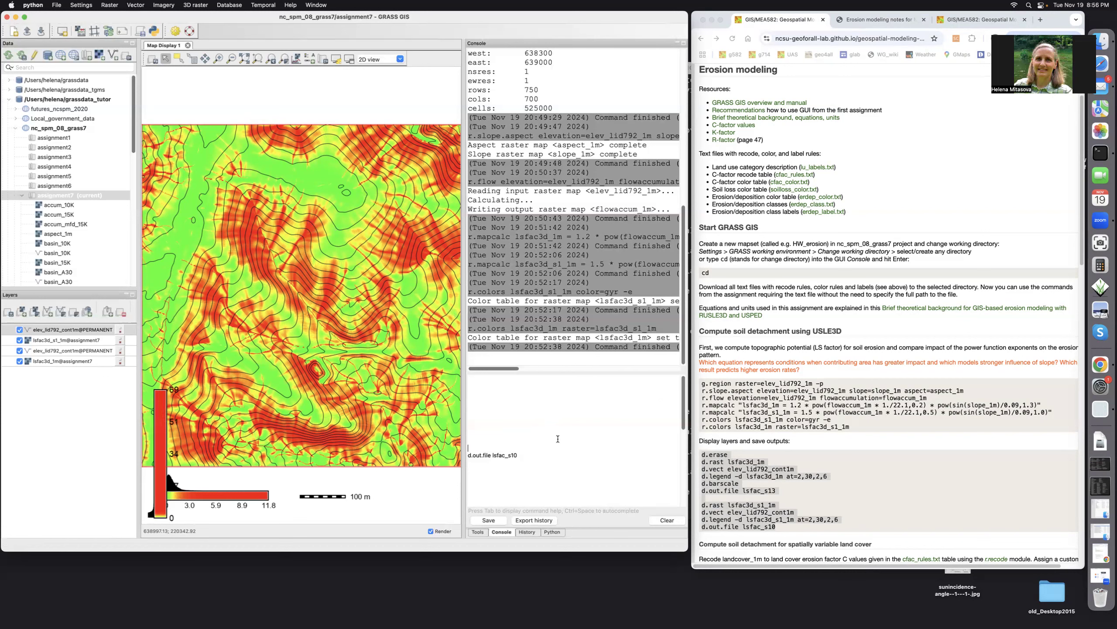
Resize the lsfac3d_s1_1m legend into a horizontal bar and arrange both legends and the scale bar below the map without overlap
{"action": "right_click", "coordinate": [159, 446]}
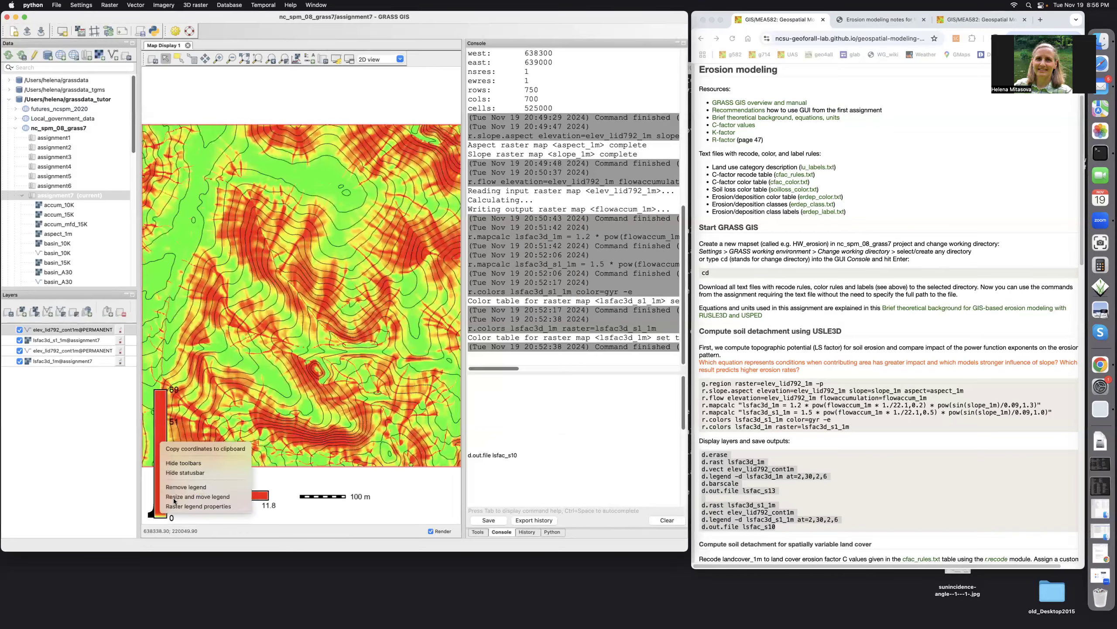
{"action": "left_click", "coordinate": [174, 497]}
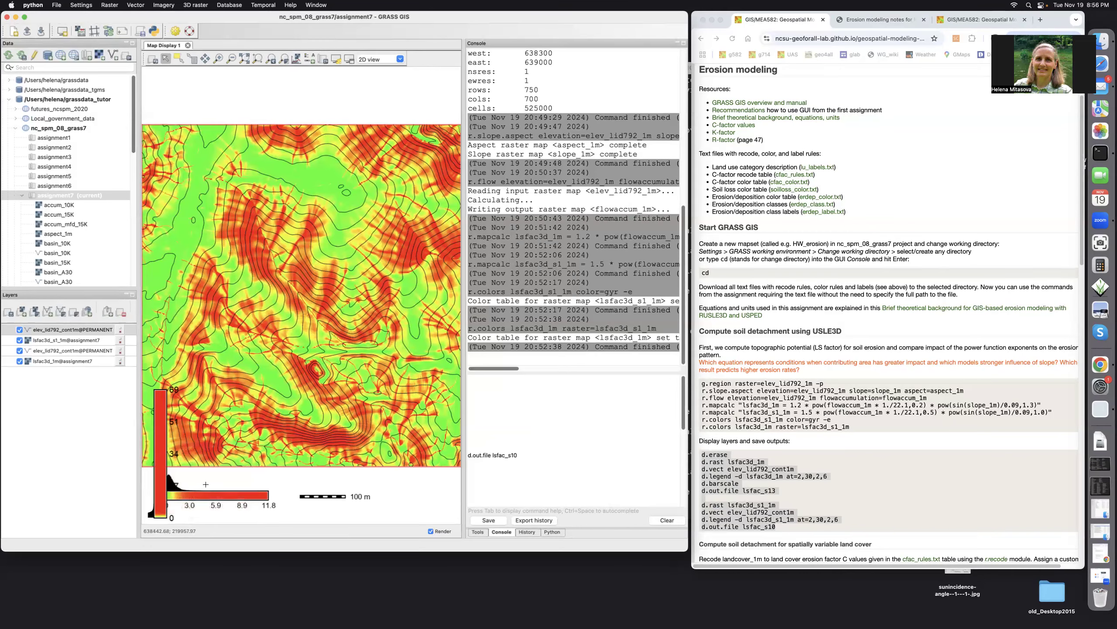
{"action": "left_click_drag", "start_coordinate": [205, 474], "coordinate": [309, 480]}
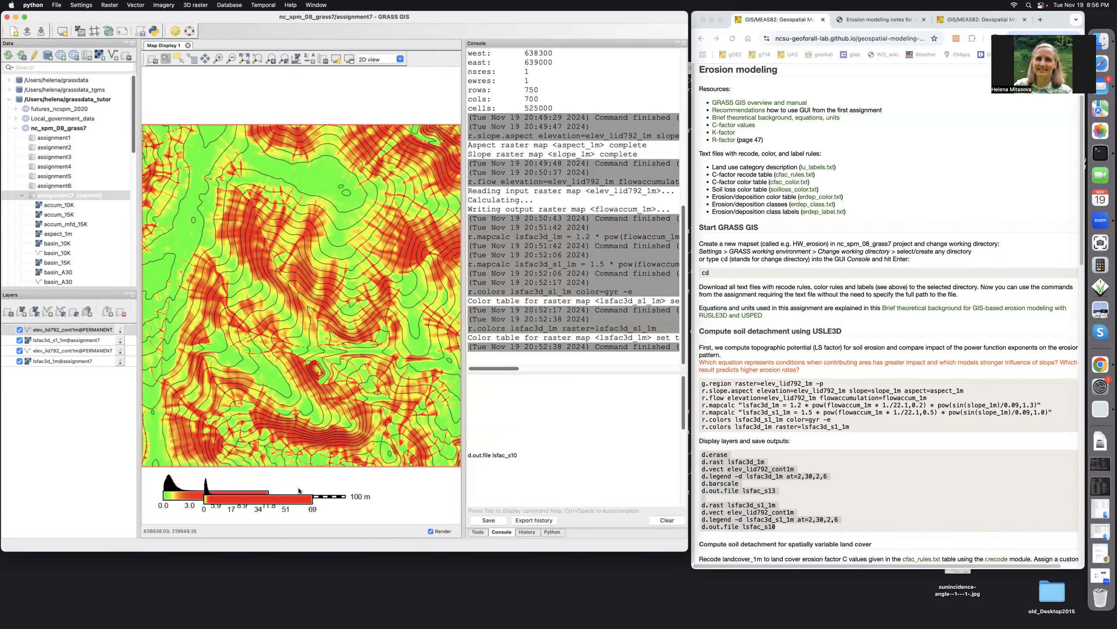
{"action": "left_click_drag", "start_coordinate": [268, 504], "coordinate": [232, 512]}
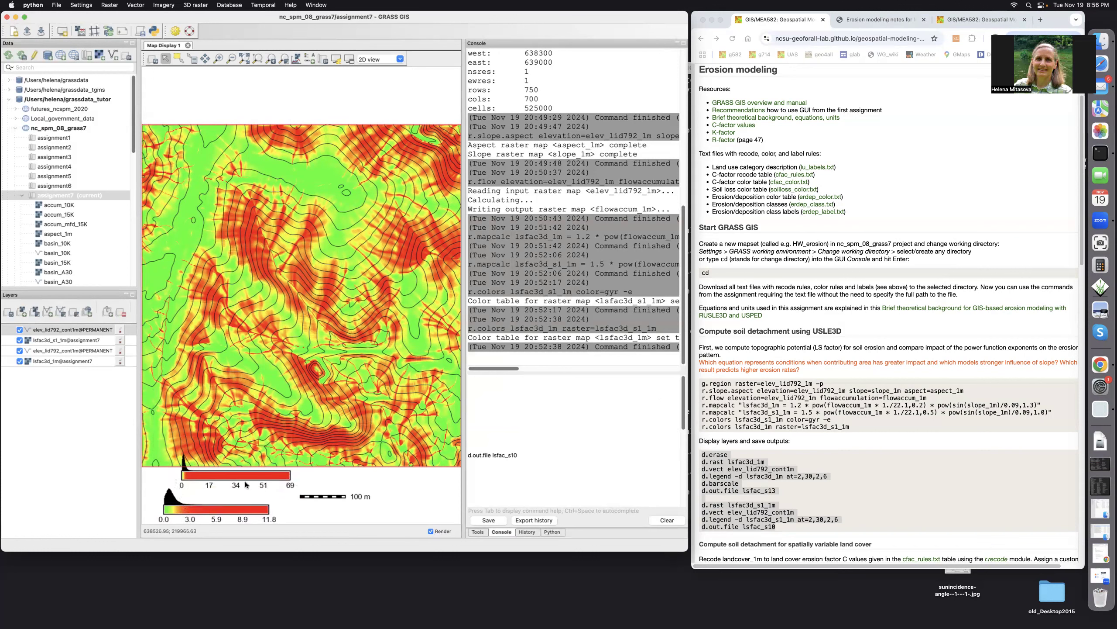
{"action": "left_click_drag", "start_coordinate": [245, 475], "coordinate": [246, 490]}
{"action": "left_click_drag", "start_coordinate": [312, 498], "coordinate": [390, 493]}
{"action": "left_click_drag", "start_coordinate": [274, 489], "coordinate": [317, 492]}
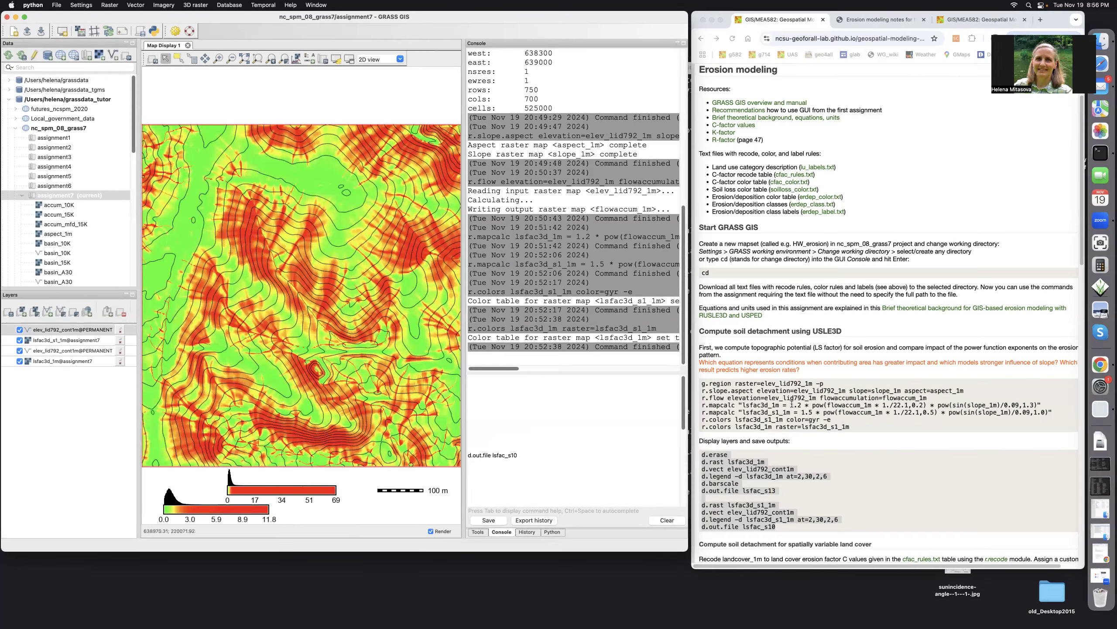
Read on to the assignment's spatially variable land cover section, and save the current map display as lsfac_s10 with d.out.file
{"action": "triple_click", "coordinate": [844, 472]}
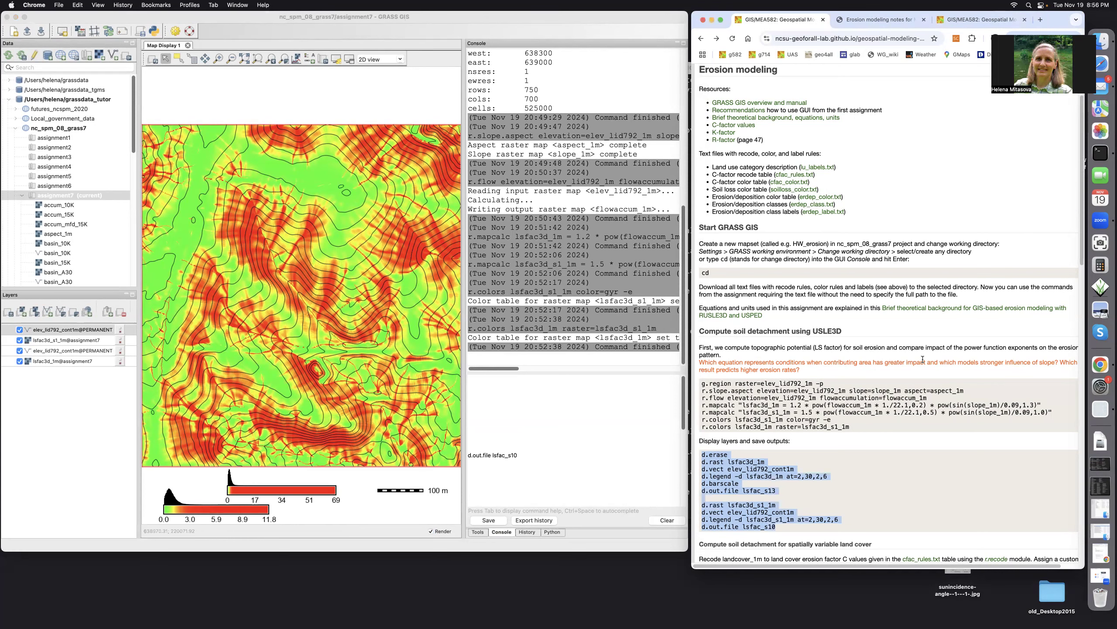
{"action": "scroll", "coordinate": [923, 359], "scroll_direction": "down", "scroll_amount": 1}
{"action": "scroll", "coordinate": [923, 359], "scroll_direction": "down", "scroll_amount": 5}
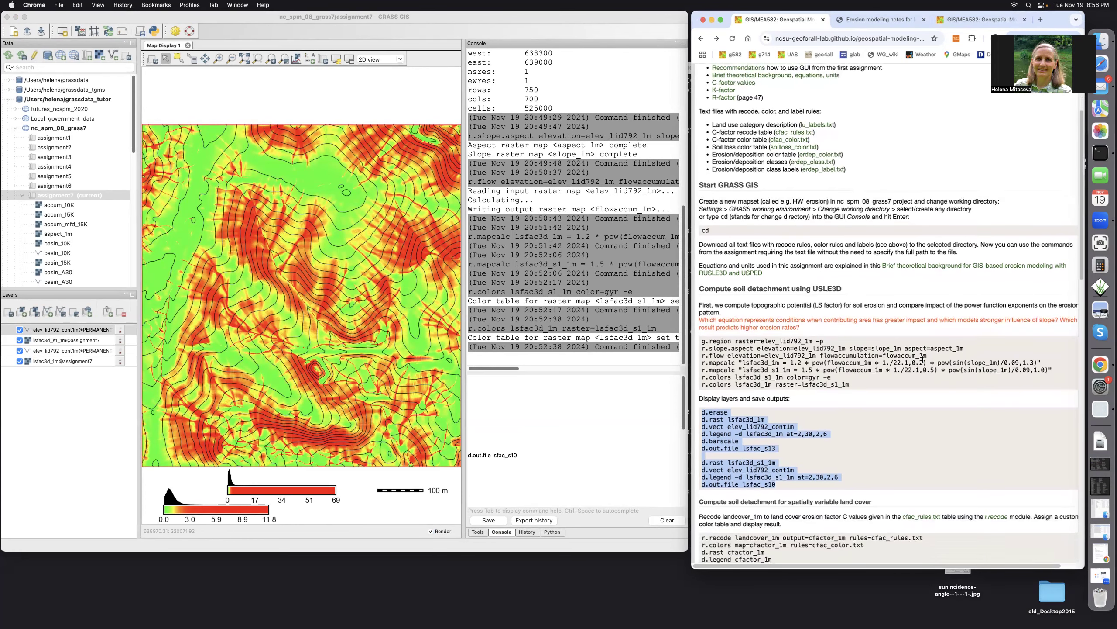
{"action": "scroll", "coordinate": [923, 359], "scroll_direction": "down", "scroll_amount": 4}
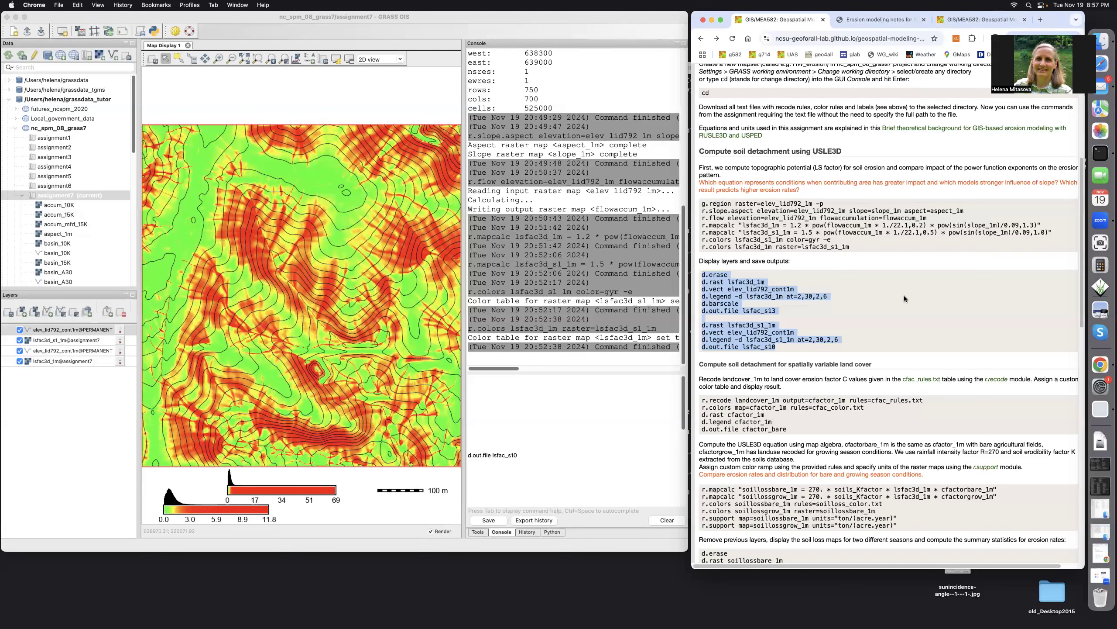
{"action": "left_click", "coordinate": [796, 401]}
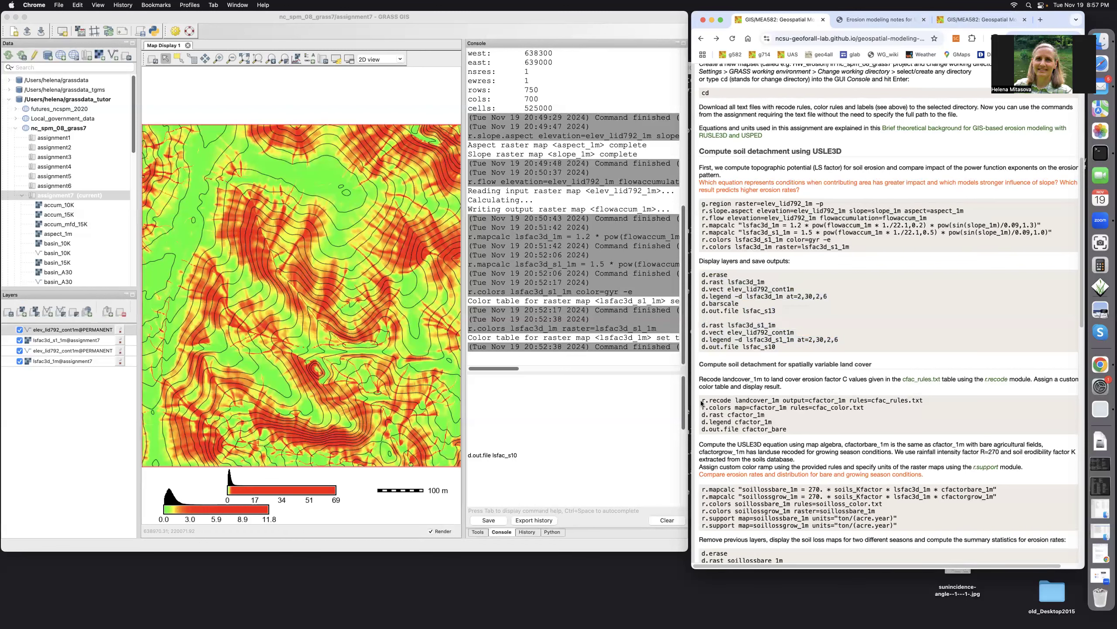
{"action": "left_click", "coordinate": [523, 453]}
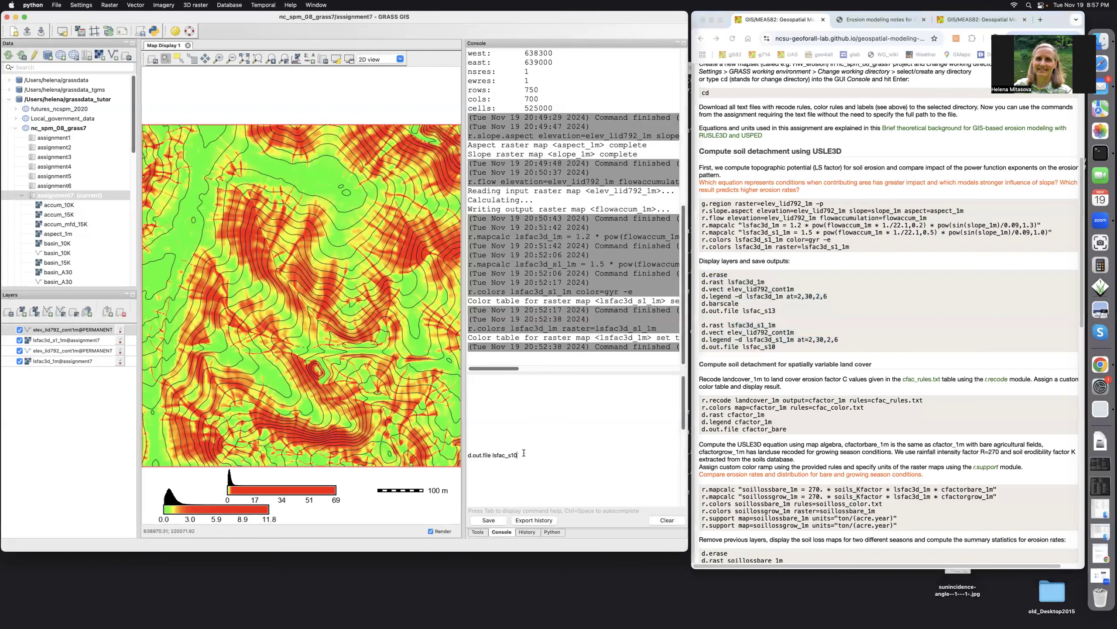
{"action": "key", "text": "Return"}
Add the landcover_1m raster from the PERMANENT mapset as a new map layer
{"action": "left_click", "coordinate": [22, 311]}
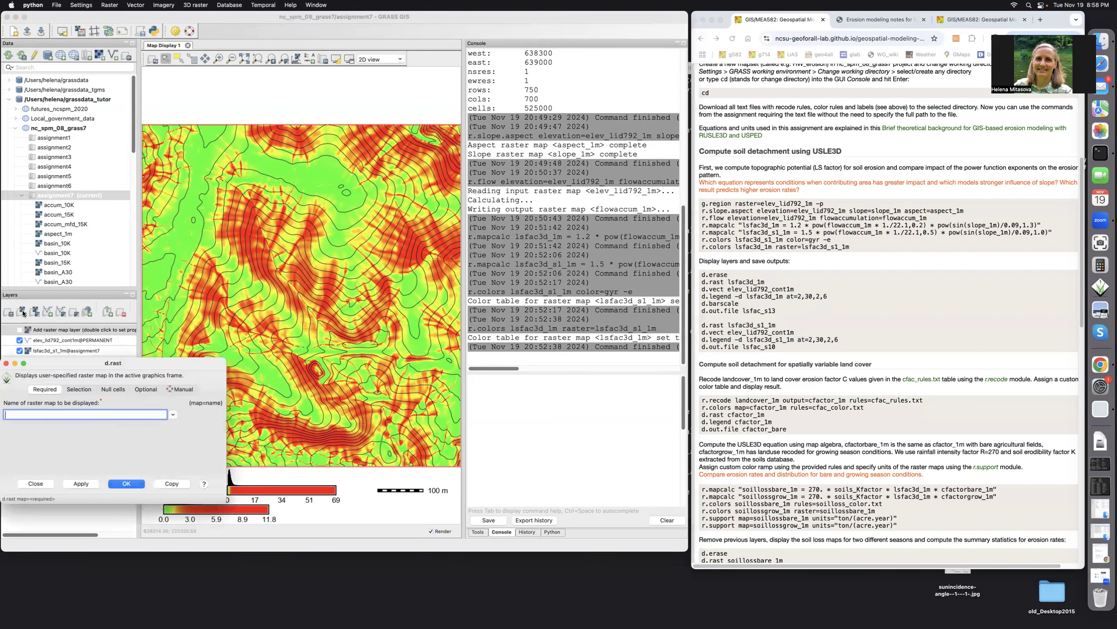
{"action": "left_click", "coordinate": [172, 414]}
{"action": "scroll", "coordinate": [164, 457], "scroll_direction": "down", "scroll_amount": 10}
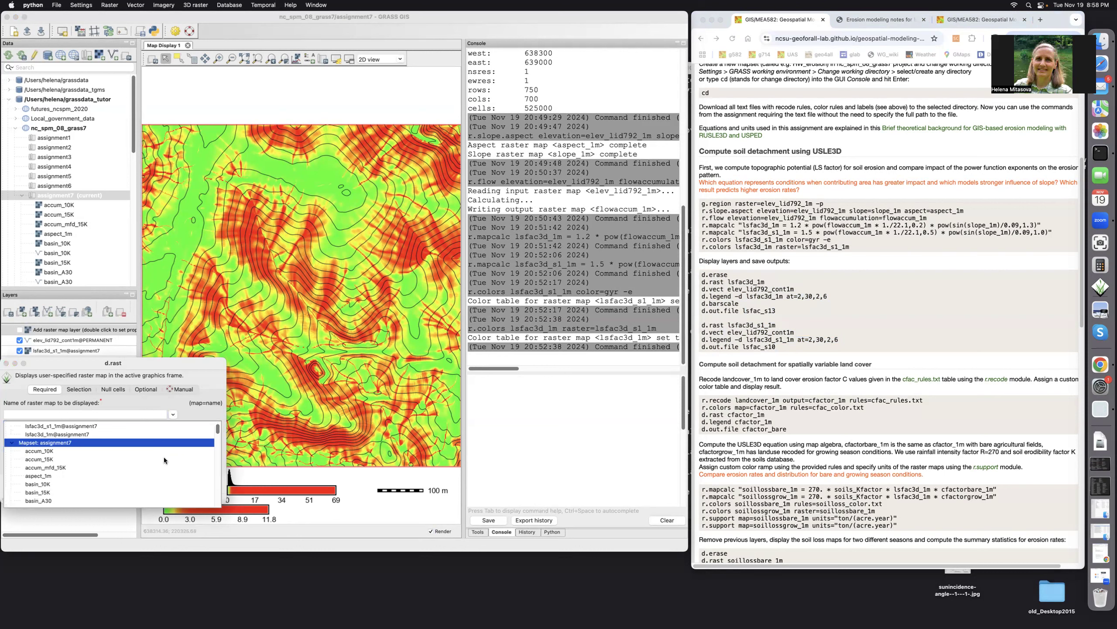
{"action": "scroll", "coordinate": [165, 457], "scroll_direction": "down", "scroll_amount": 5}
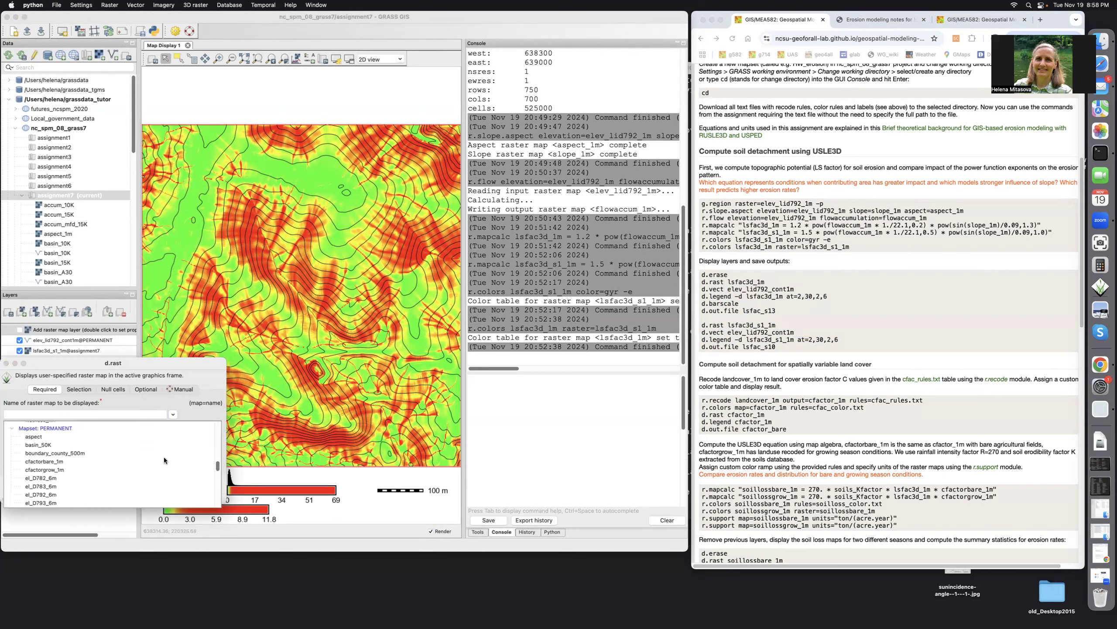
{"action": "scroll", "coordinate": [165, 458], "scroll_direction": "down", "scroll_amount": 4}
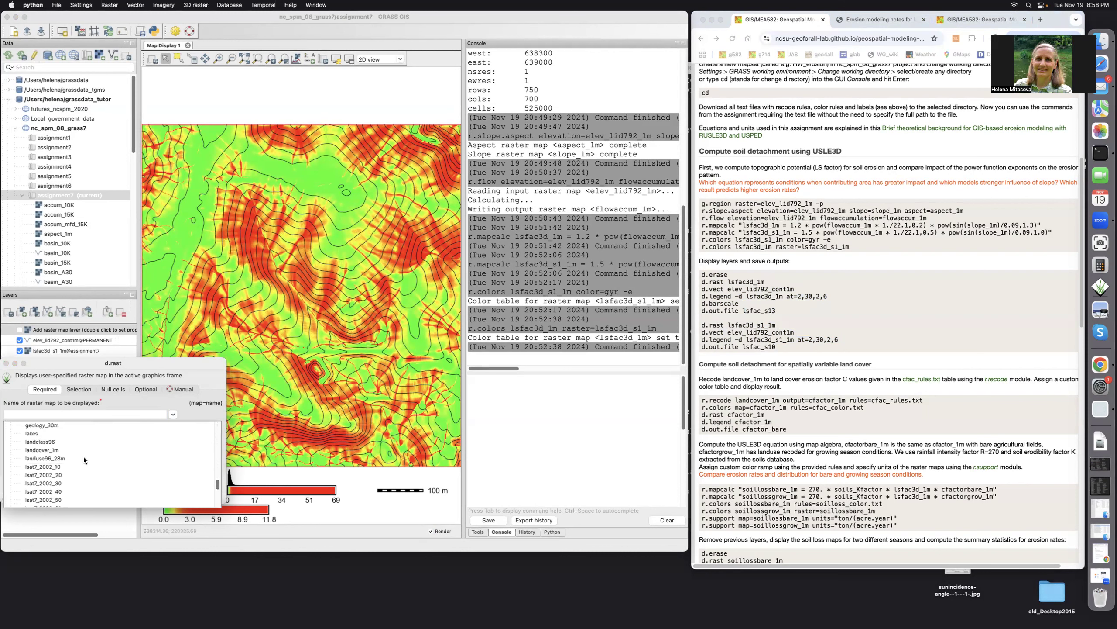
{"action": "left_click", "coordinate": [49, 450]}
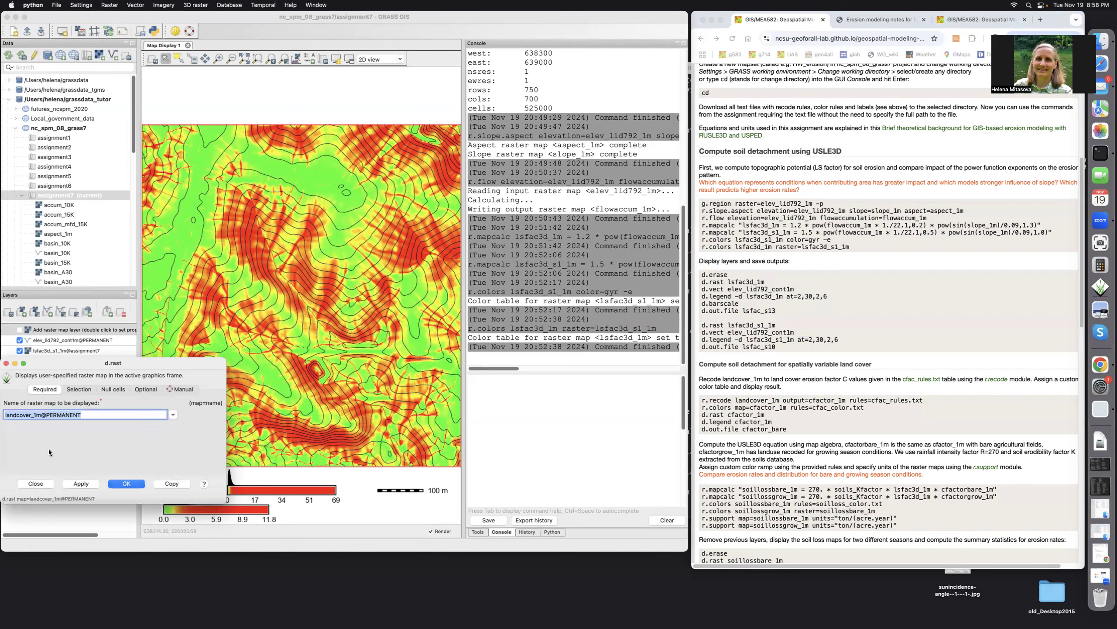
{"action": "left_click", "coordinate": [120, 482]}
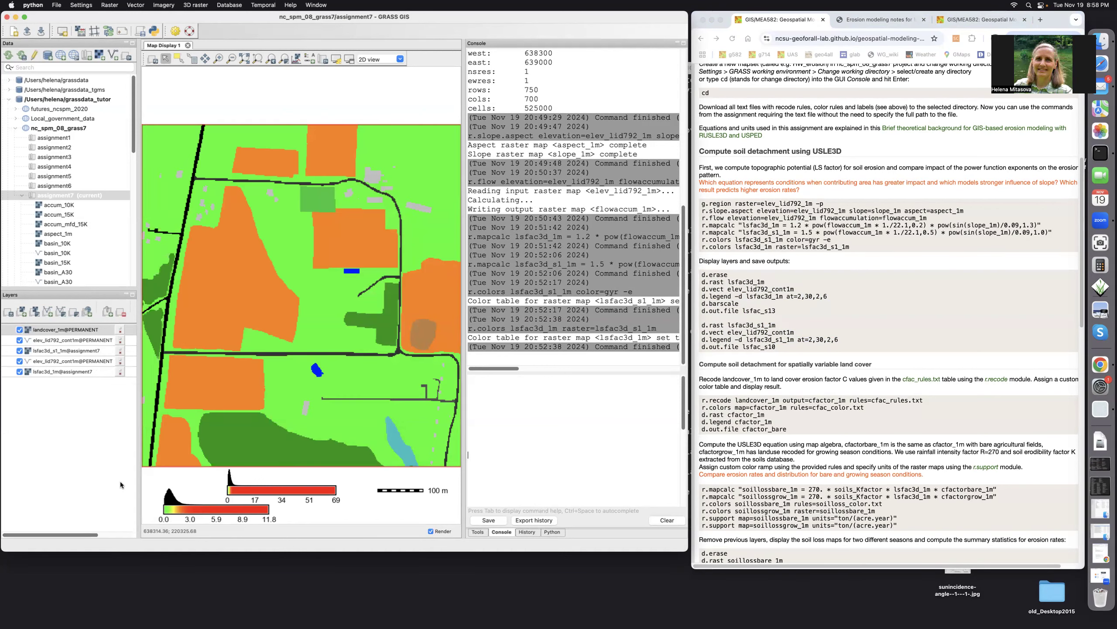
Remove both LS factor legends from below the map
{"action": "right_click", "coordinate": [315, 492]}
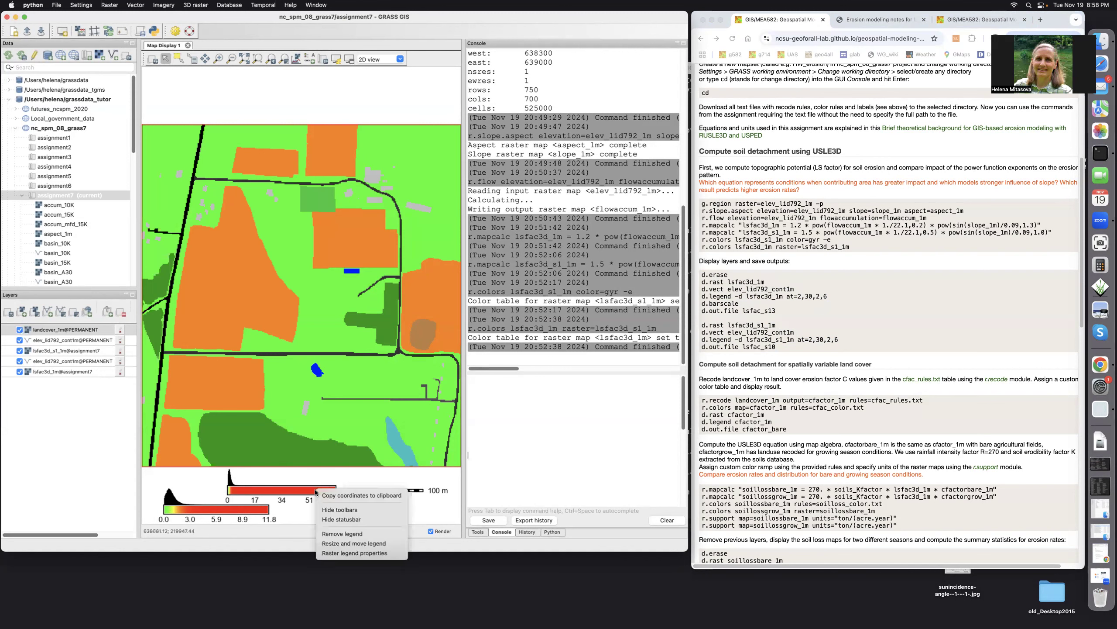
{"action": "left_click", "coordinate": [331, 533]}
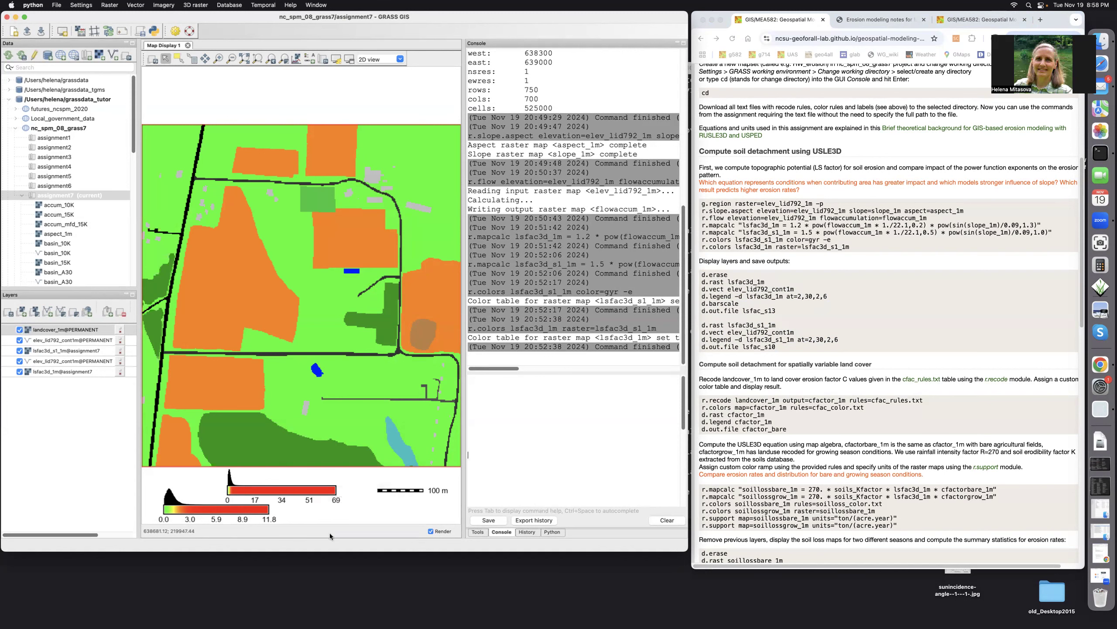
{"action": "right_click", "coordinate": [259, 512]}
{"action": "left_click", "coordinate": [273, 555]}
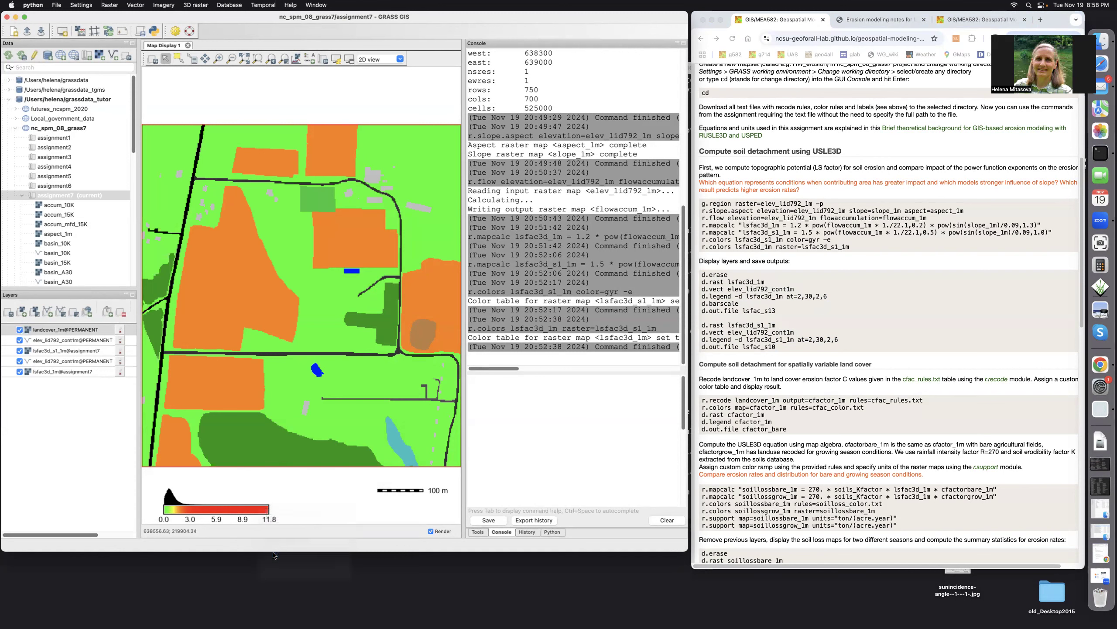
Add a raster legend for landcover_1m that shows category labels without category numbers
{"action": "left_click", "coordinate": [308, 56]}
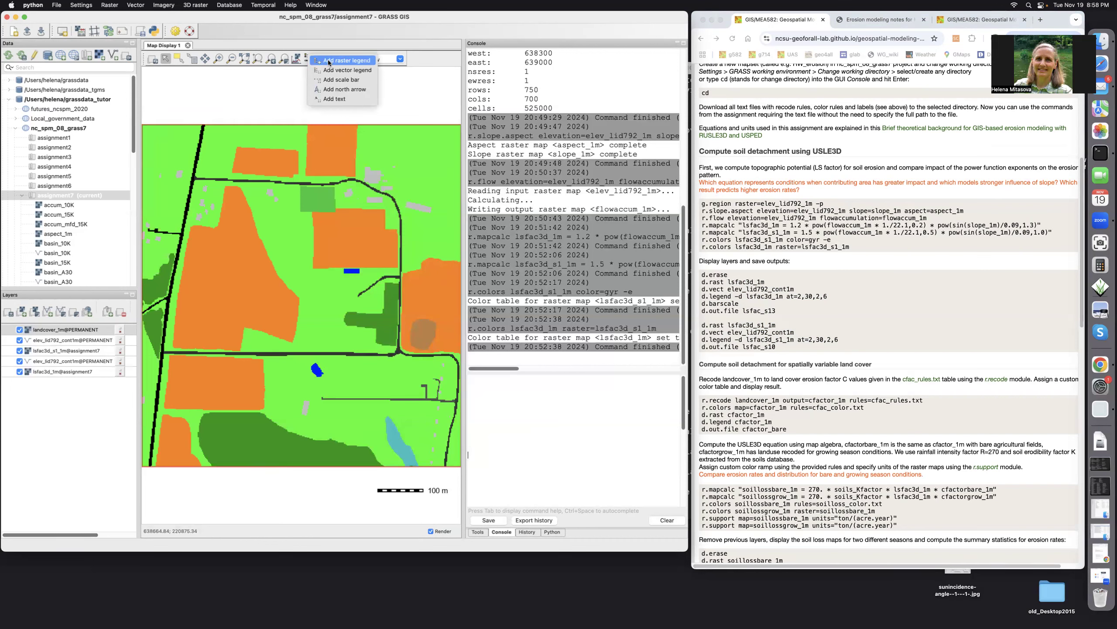
{"action": "left_click", "coordinate": [328, 60]}
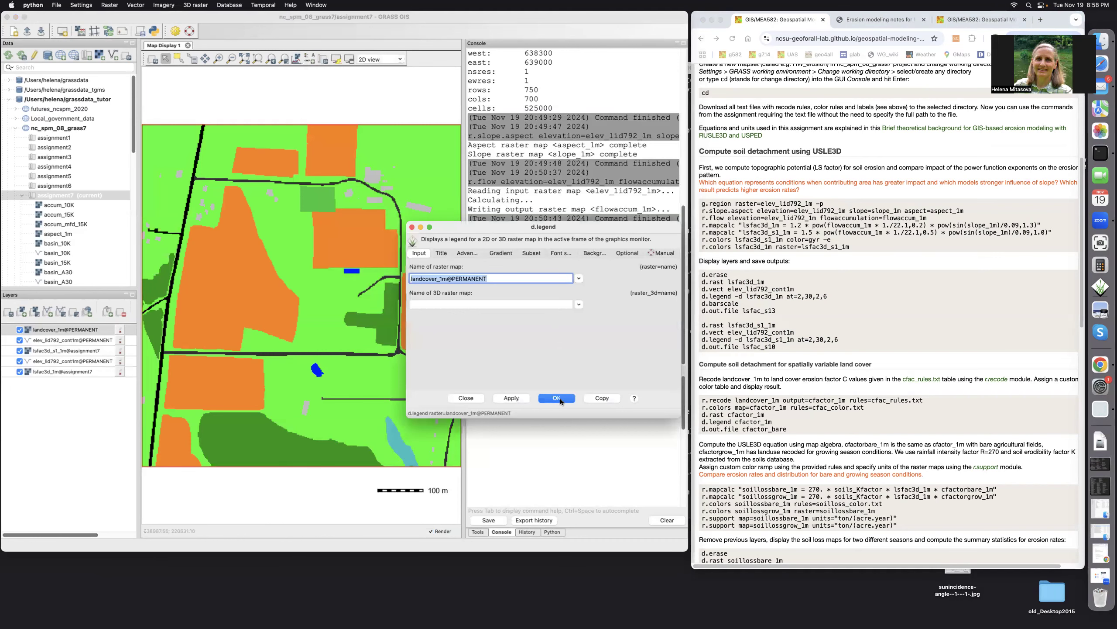
{"action": "left_click", "coordinate": [467, 253]}
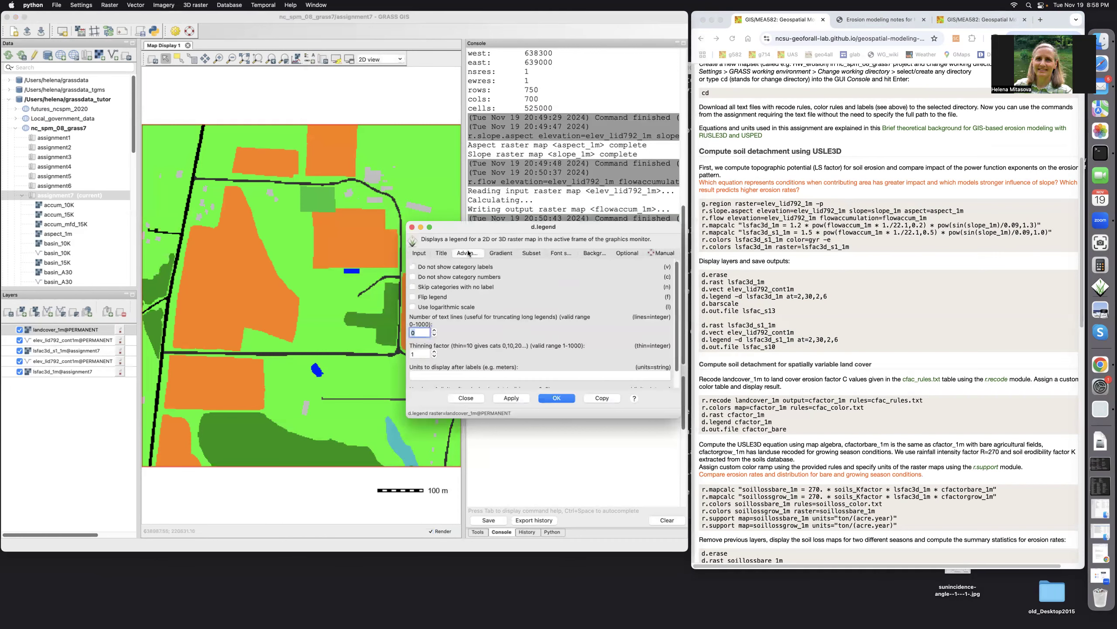
{"action": "left_click", "coordinate": [413, 276]}
{"action": "left_click", "coordinate": [554, 397]}
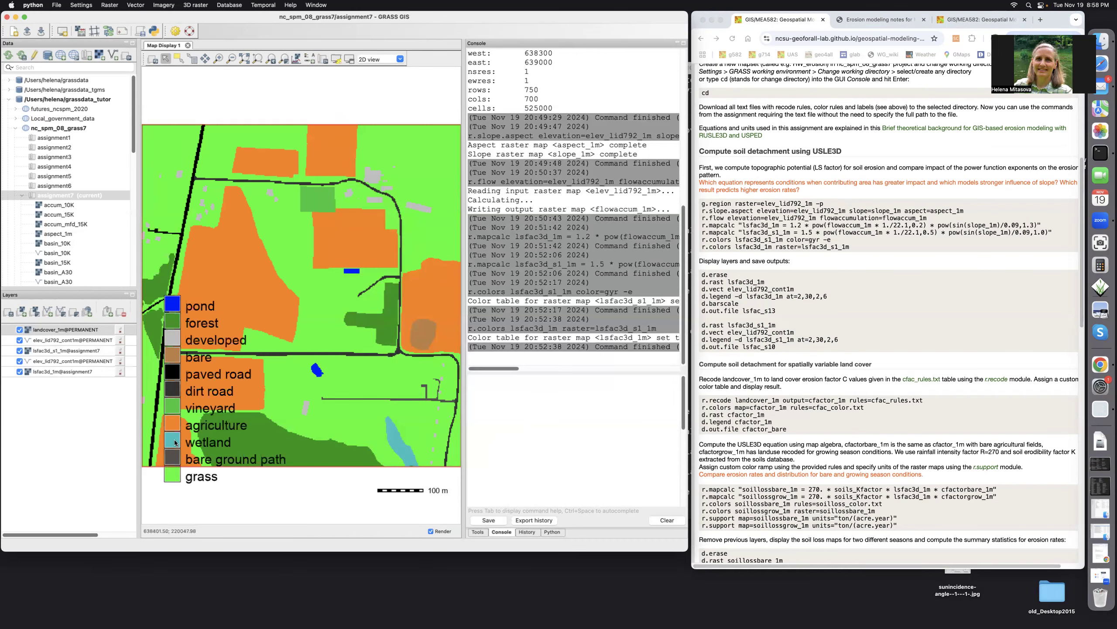
Shrink the land cover legend and place it in the upper-left corner of the map
{"action": "left_click_drag", "start_coordinate": [167, 413], "coordinate": [167, 270]}
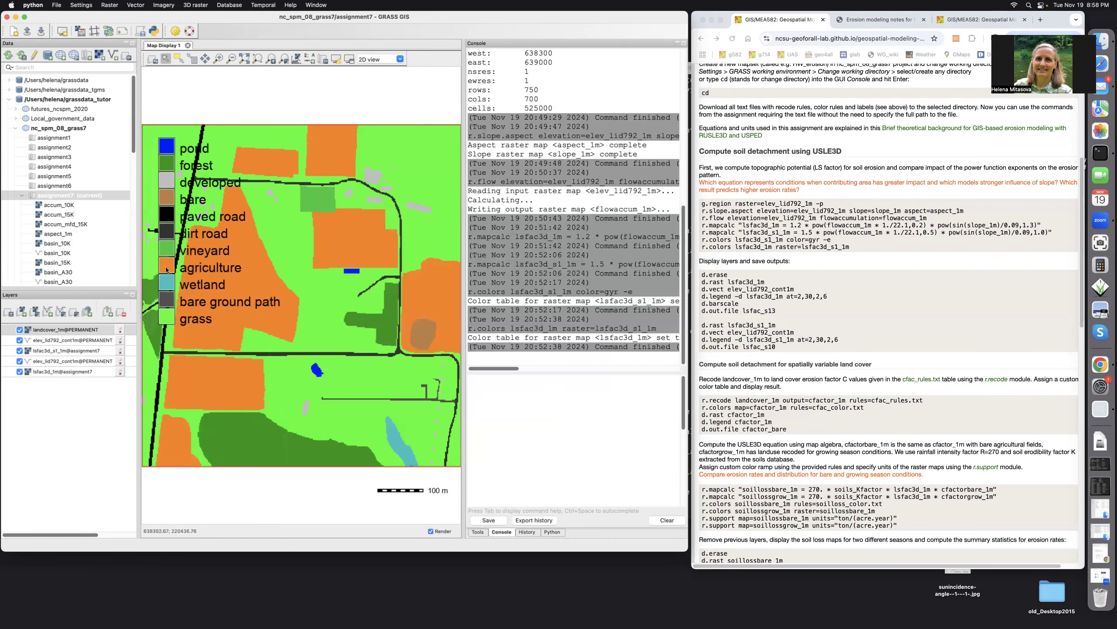
{"action": "right_click", "coordinate": [166, 269]}
{"action": "left_click", "coordinate": [179, 324]}
{"action": "left_click_drag", "start_coordinate": [150, 131], "coordinate": [163, 261]}
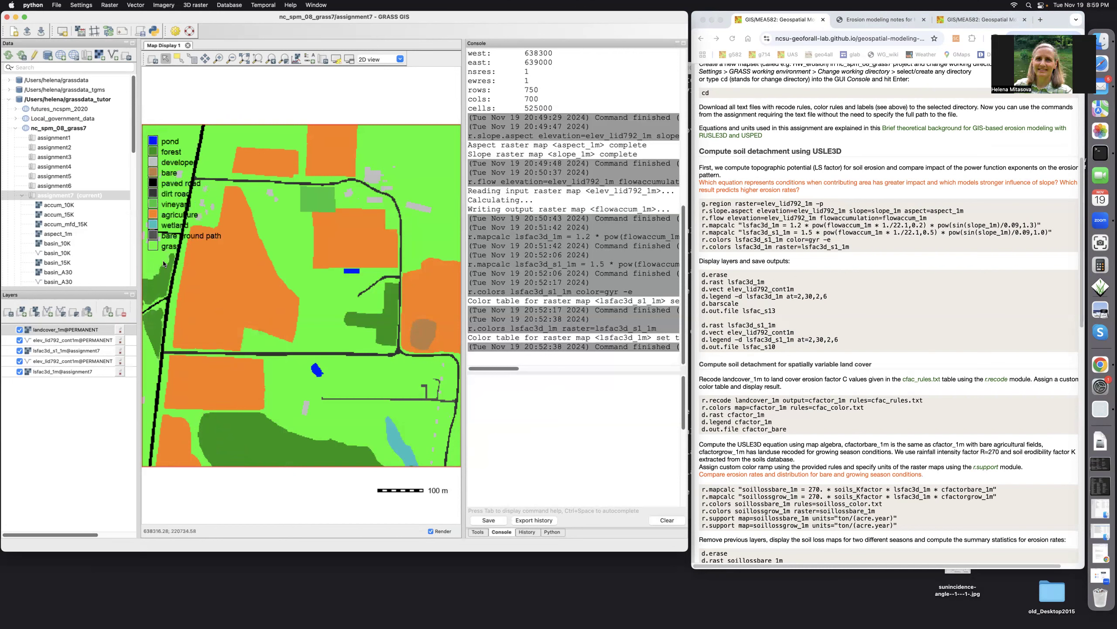
{"action": "left_click_drag", "start_coordinate": [151, 207], "coordinate": [151, 199]}
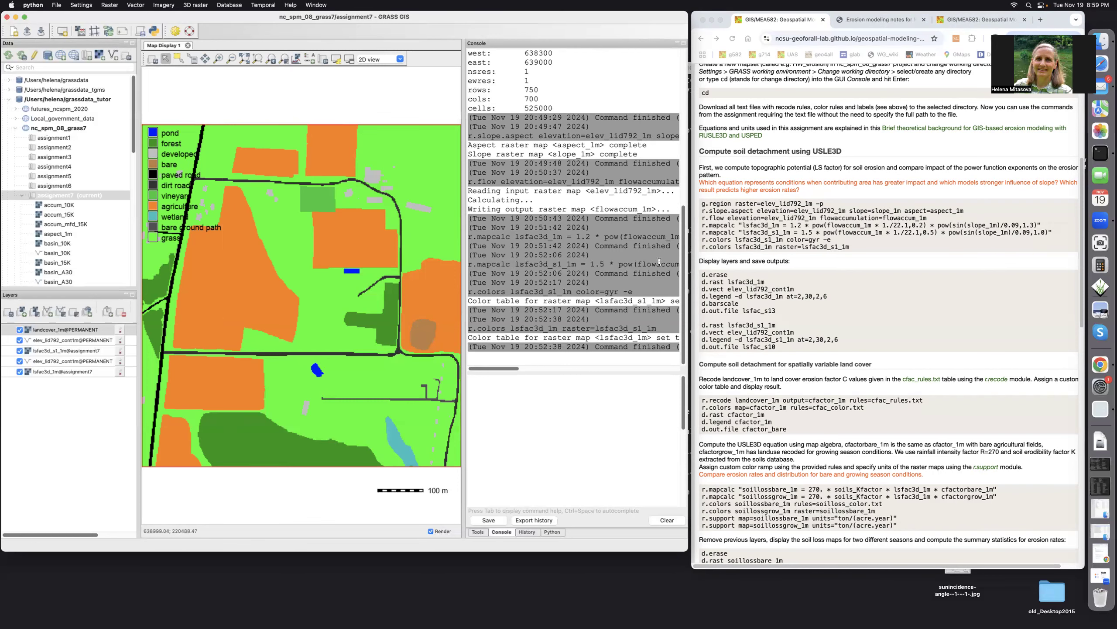
Review the C-factor recode table cfac_rules.txt from the assignment's text files and return to the assignment page
{"action": "scroll", "coordinate": [810, 304], "scroll_direction": "up", "scroll_amount": 10}
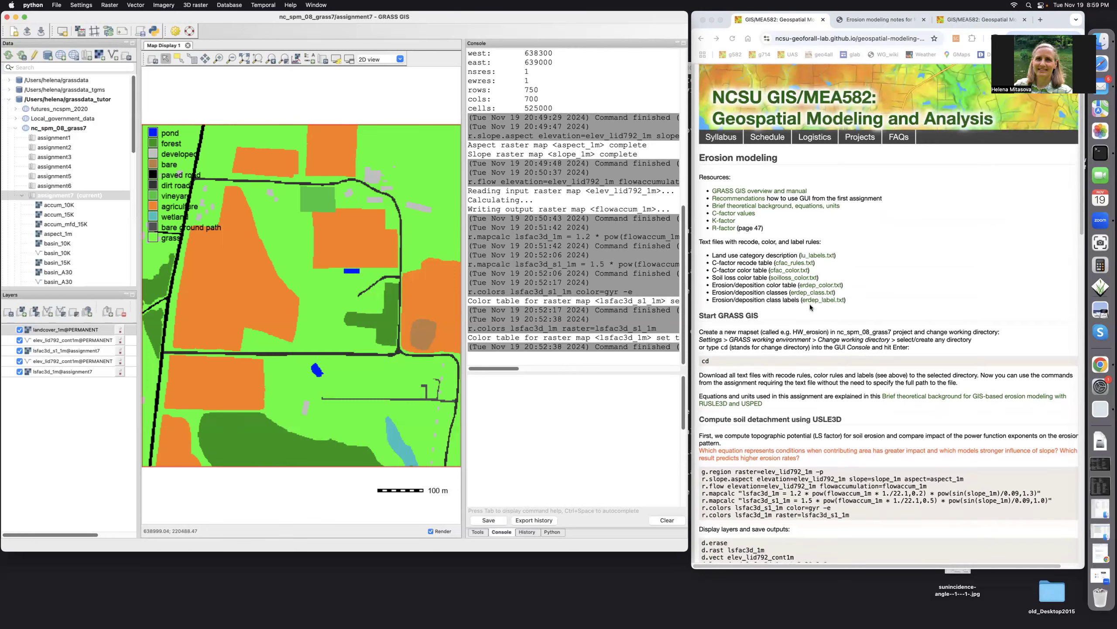
{"action": "left_click", "coordinate": [788, 263]}
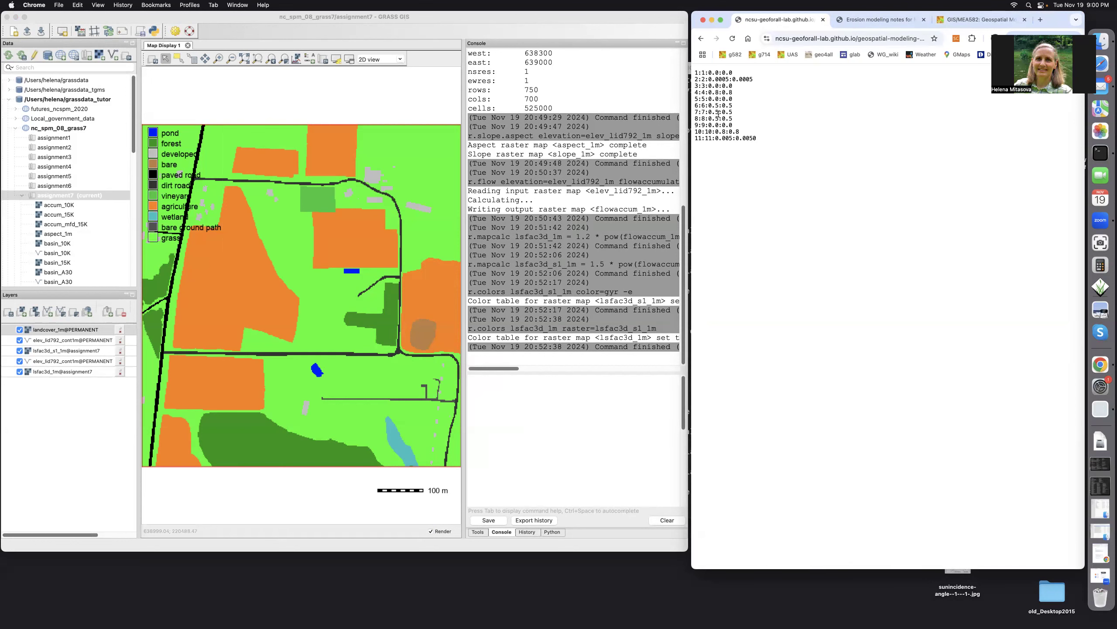
{"action": "left_click", "coordinate": [701, 39]}
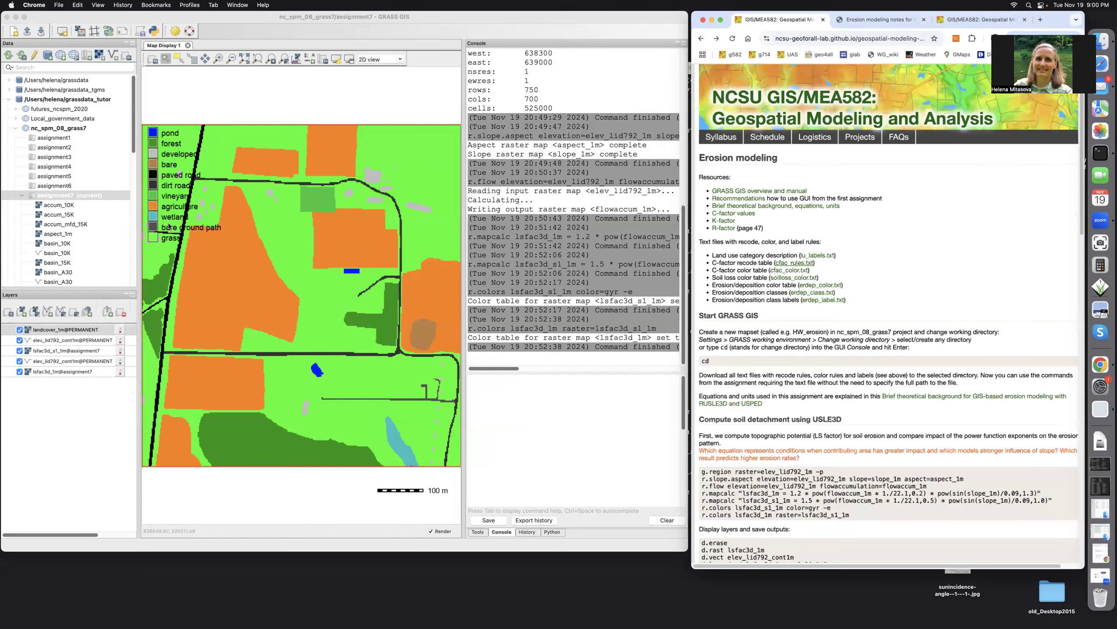
Turn category numbers back on in the land cover legend
{"action": "double_click", "coordinate": [171, 210]}
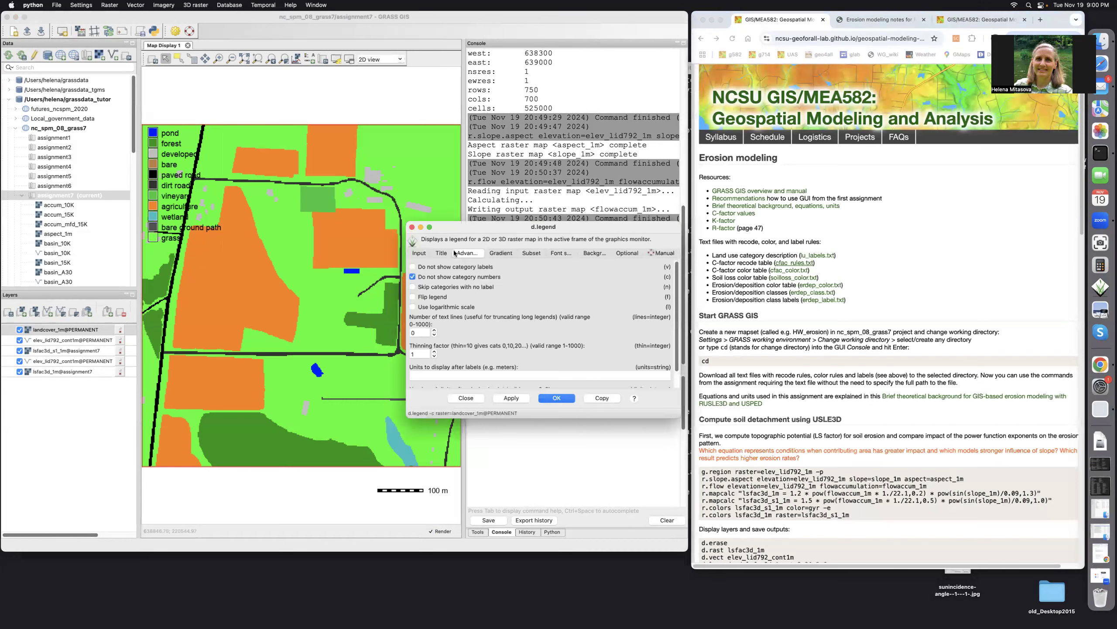
{"action": "left_click", "coordinate": [413, 277]}
{"action": "left_click", "coordinate": [556, 399]}
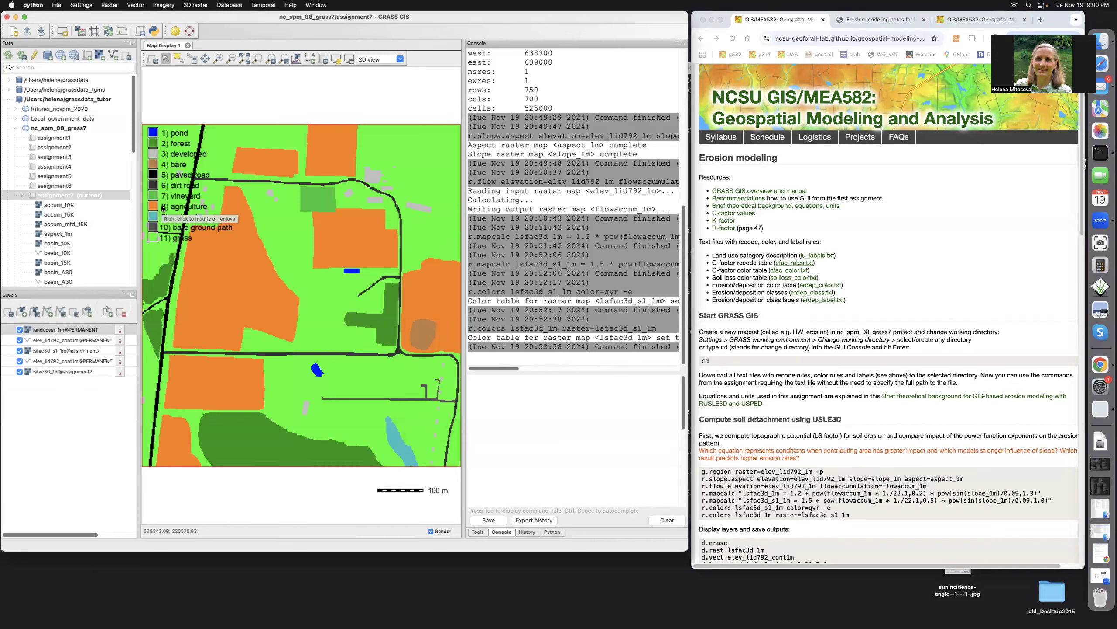
Copy the C-factor command block, from r.recode to d.out.file, from the assignment's spatially variable land cover section into the GRASS console
{"action": "scroll", "coordinate": [831, 471], "scroll_direction": "down", "scroll_amount": 5}
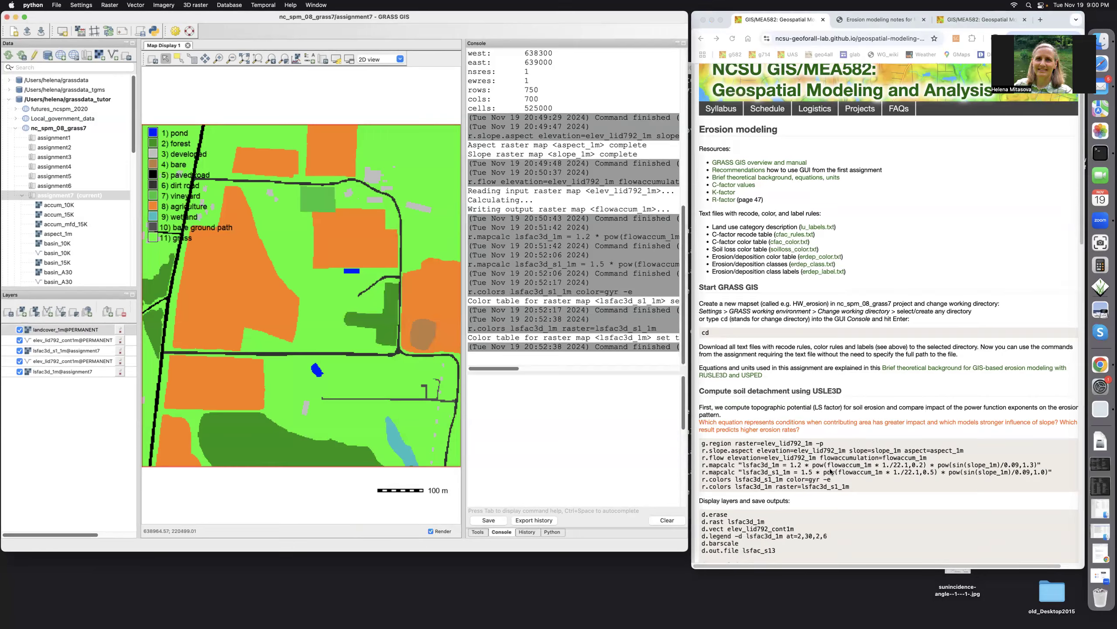
{"action": "scroll", "coordinate": [831, 471], "scroll_direction": "down", "scroll_amount": 3}
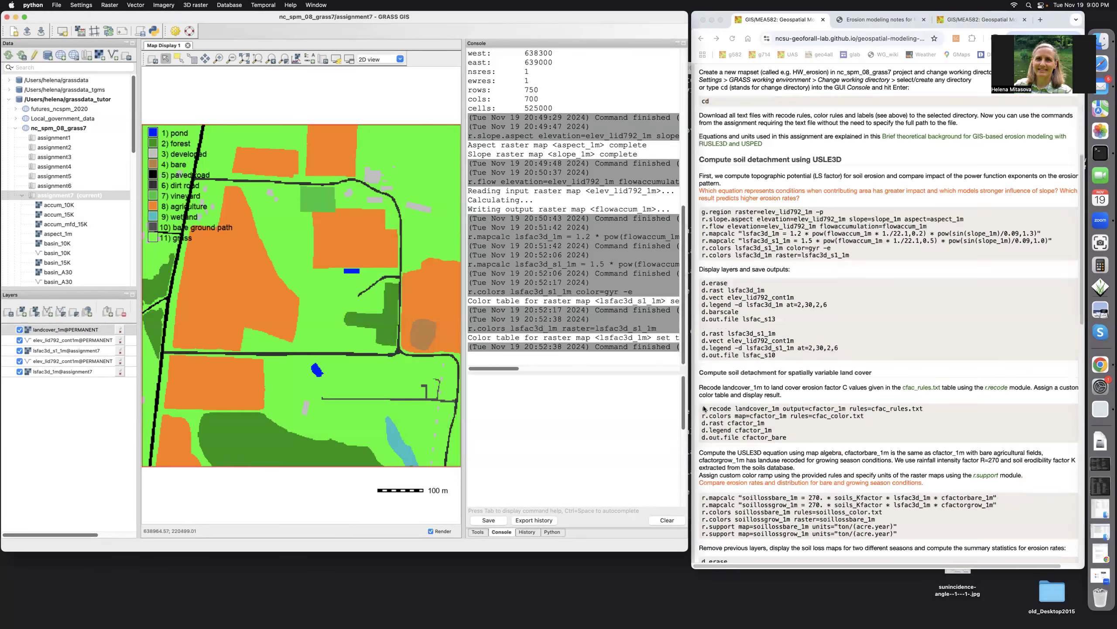
{"action": "left_click", "coordinate": [701, 409]}
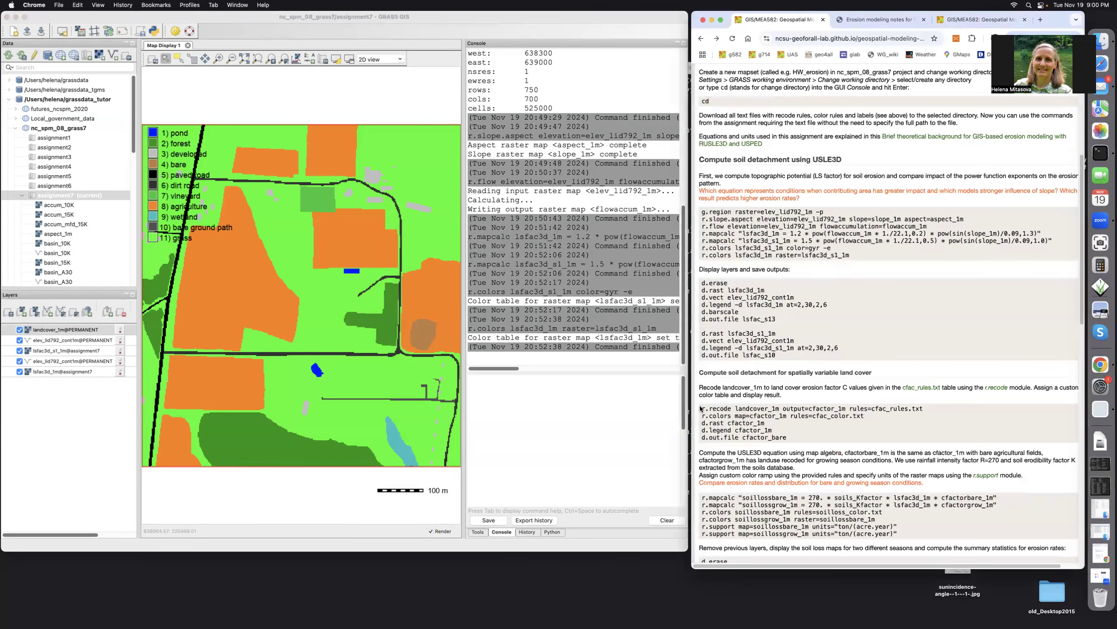
{"action": "left_click_drag", "start_coordinate": [702, 408], "coordinate": [787, 441]}
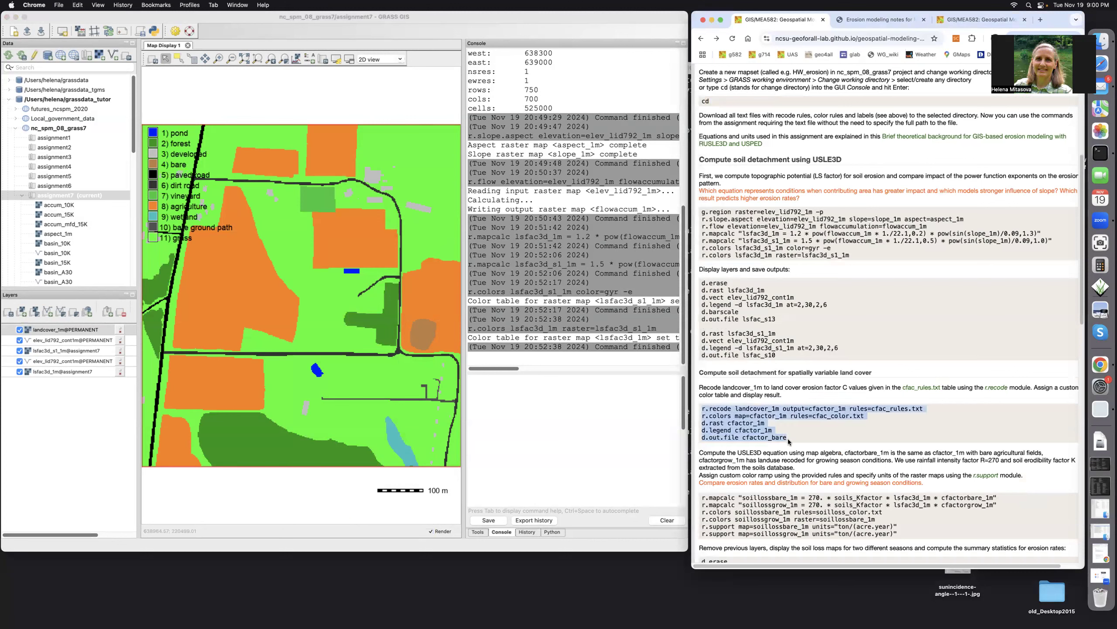
{"action": "left_click", "coordinate": [737, 420]}
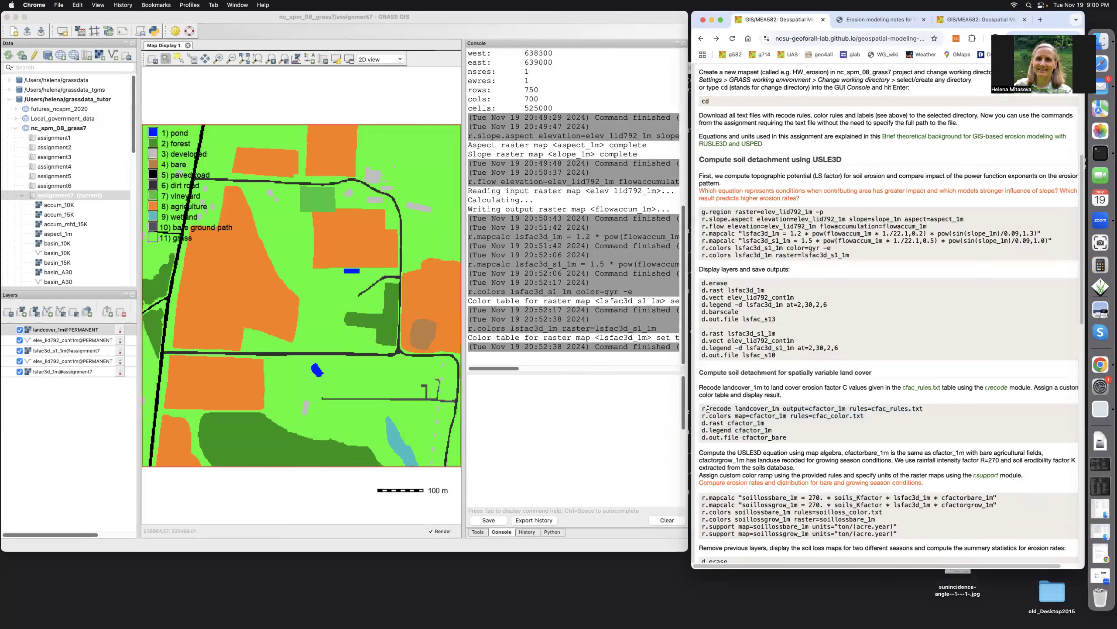
{"action": "left_click_drag", "start_coordinate": [702, 408], "coordinate": [800, 439]}
{"action": "key", "text": "super+c"}
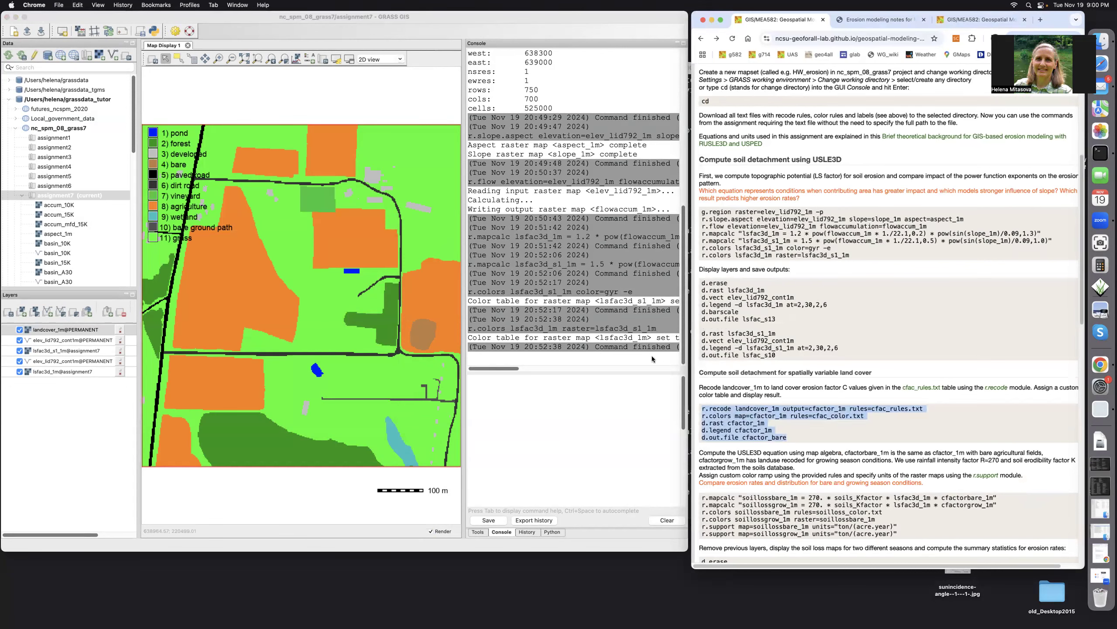
{"action": "left_click", "coordinate": [482, 391]}
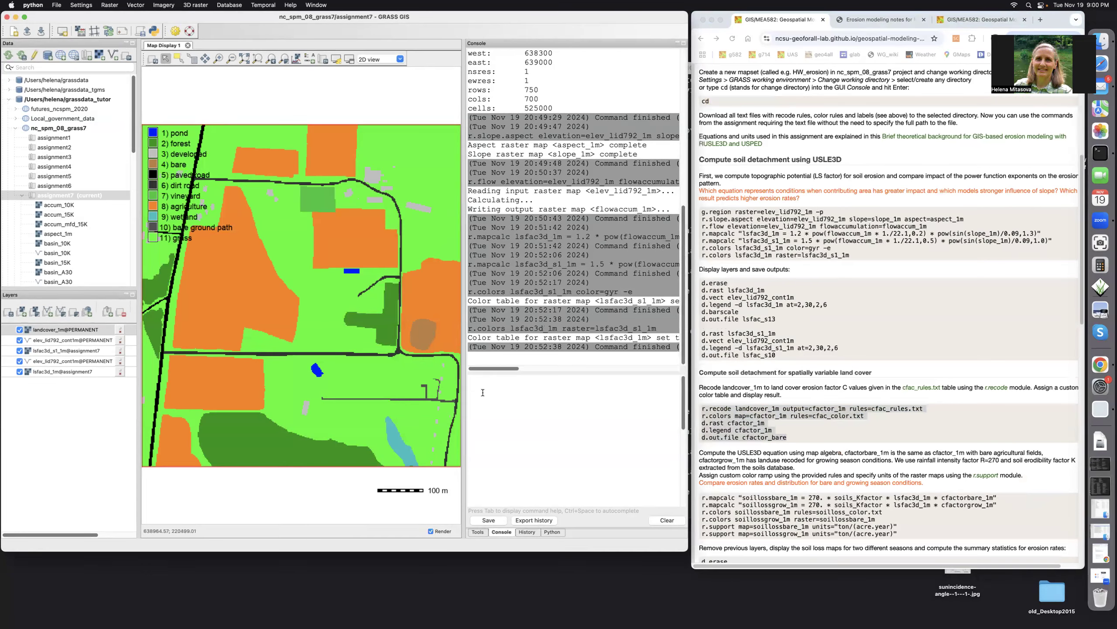
{"action": "key", "text": "super+v"}
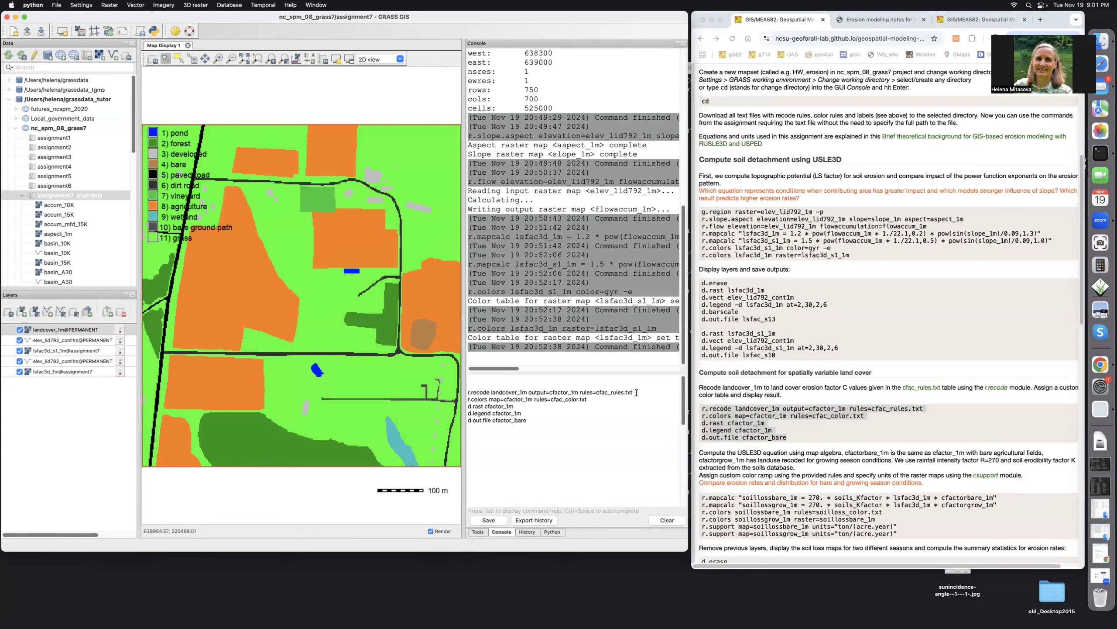
Run r.recode on landcover_1m to create cfactor_1m using cfac_rules.txt, and color it with r.colors using cfac_color.txt
{"action": "key", "text": "Return"}
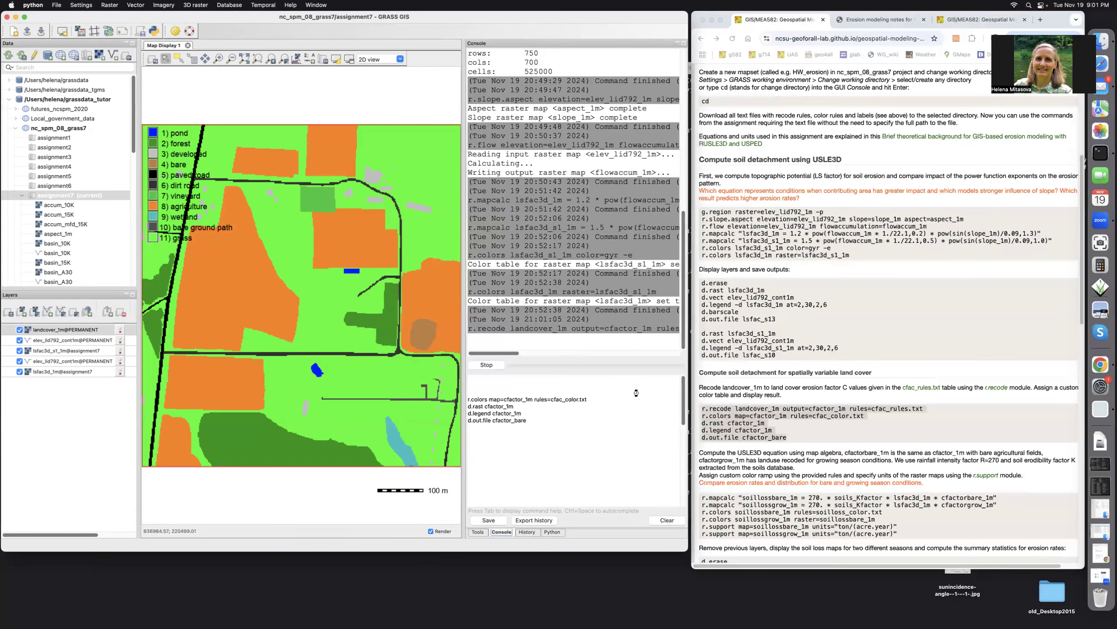
{"action": "left_click", "coordinate": [592, 400]}
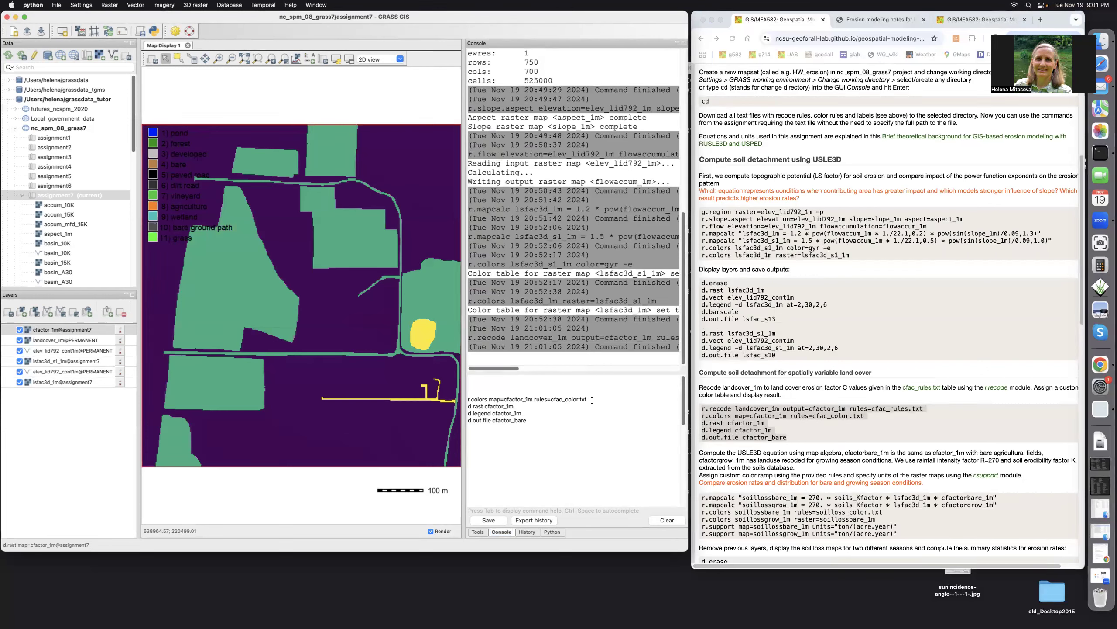
{"action": "key", "text": "Return"}
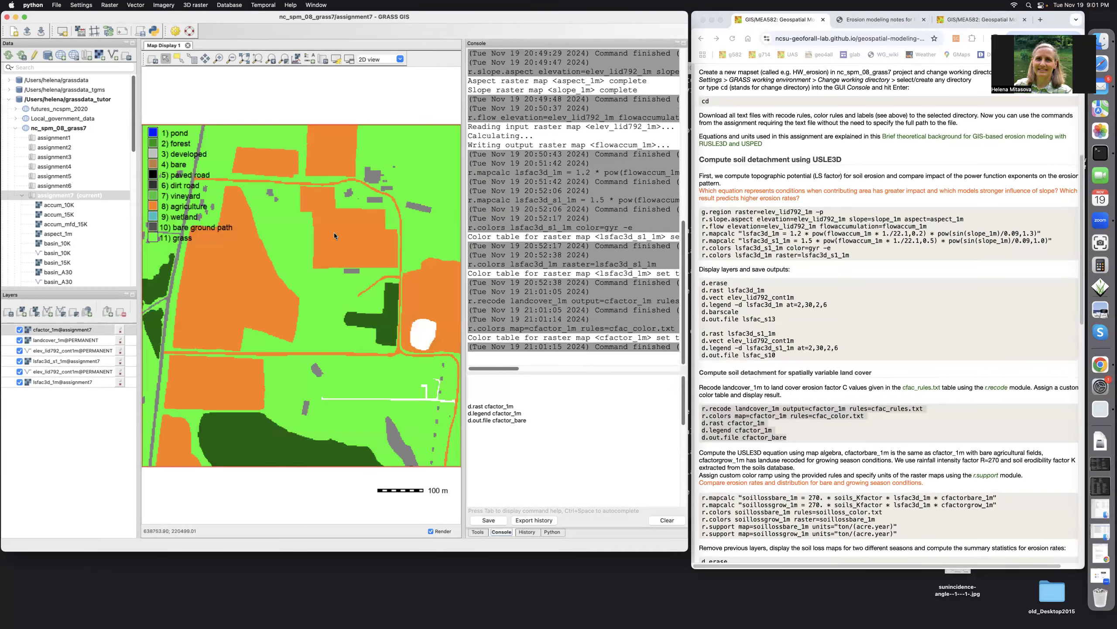
Remove the land cover legend and fit the map back to its full extent in the display
{"action": "right_click", "coordinate": [175, 194]}
{"action": "left_click", "coordinate": [174, 194]}
{"action": "scroll", "coordinate": [175, 194], "scroll_direction": "down", "scroll_amount": 1}
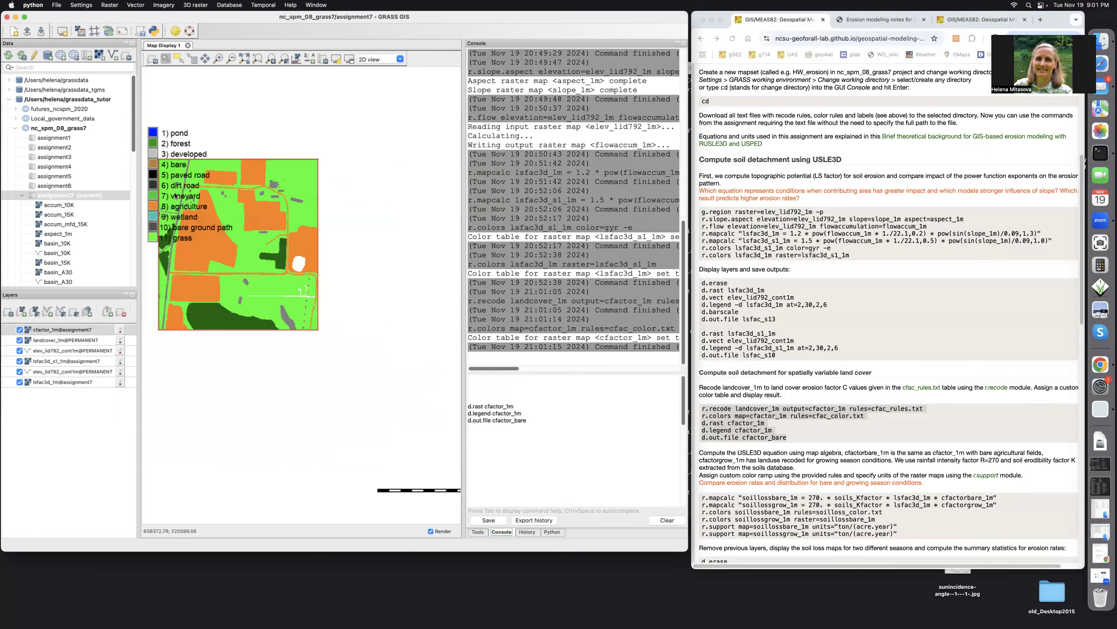
{"action": "right_click", "coordinate": [172, 134]}
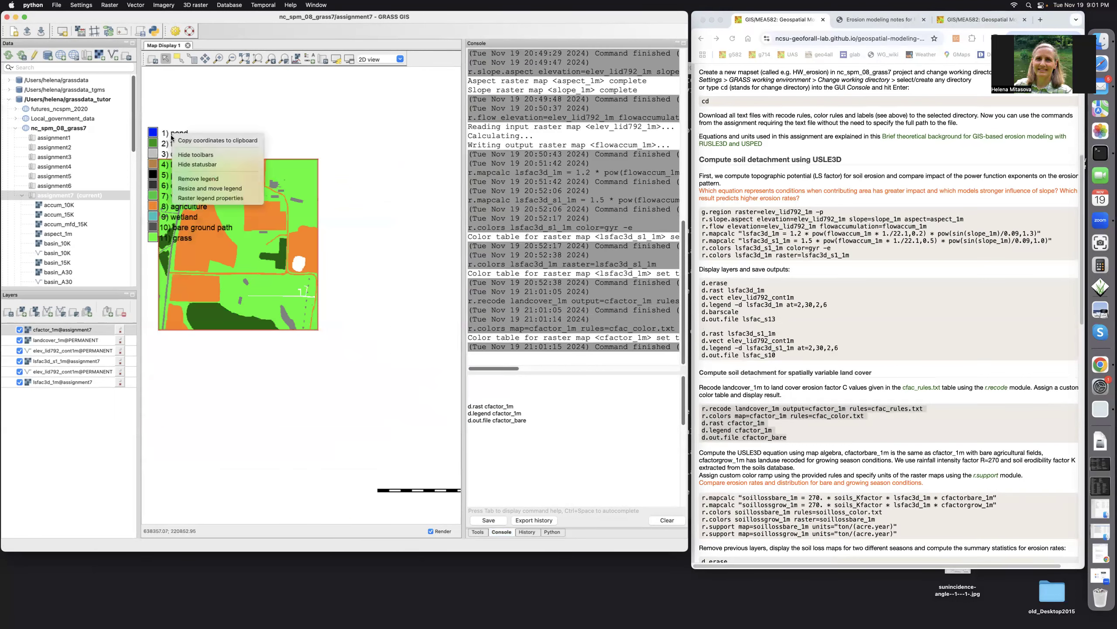
{"action": "left_click", "coordinate": [177, 178]}
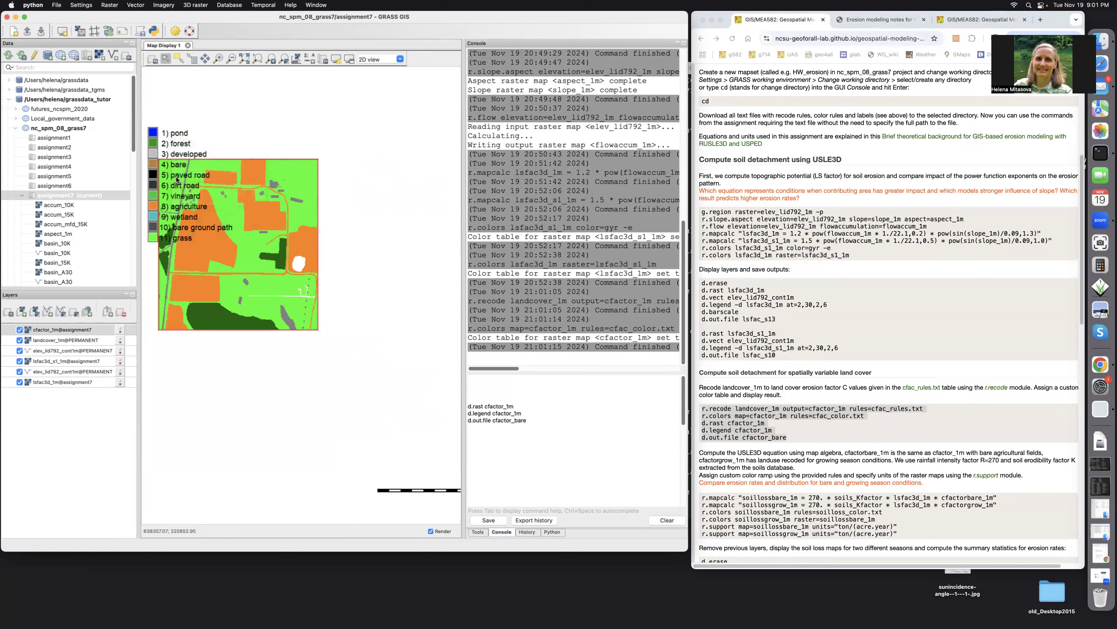
{"action": "left_click", "coordinate": [259, 59]}
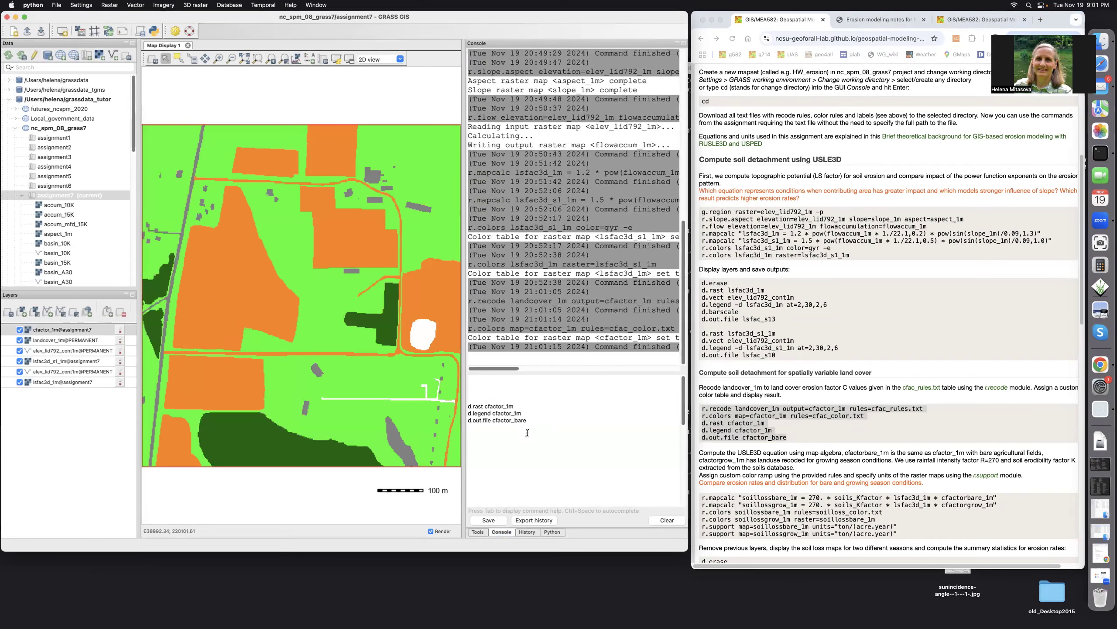
Display cfactor_1m with d.rast and add its legend with d.legend
{"action": "left_click", "coordinate": [518, 406]}
{"action": "key", "text": "Return"}
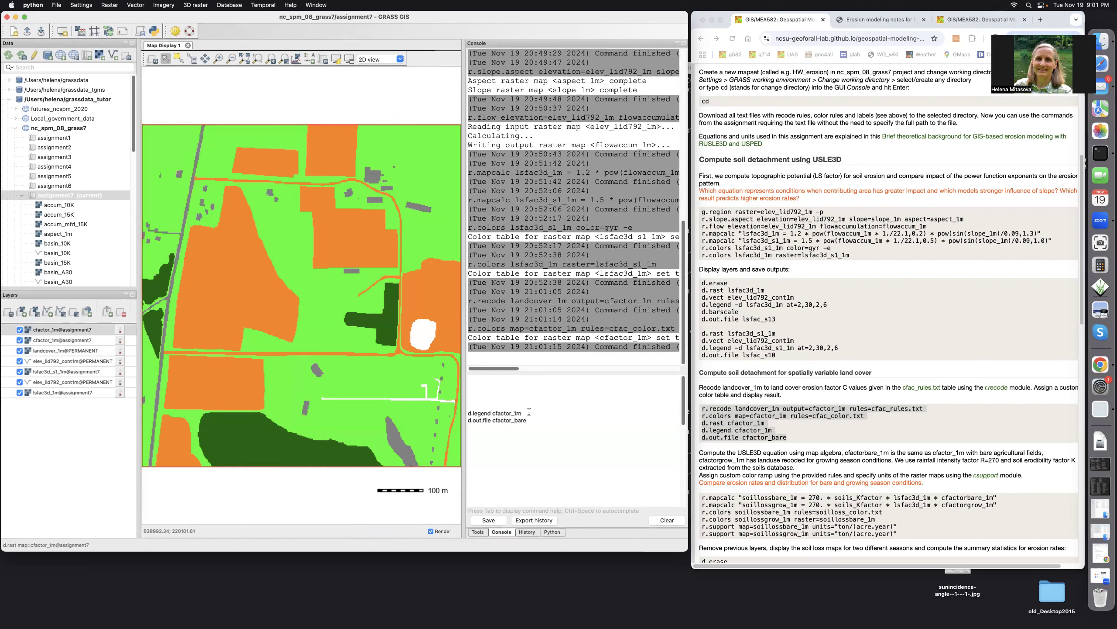
{"action": "key", "text": "Return"}
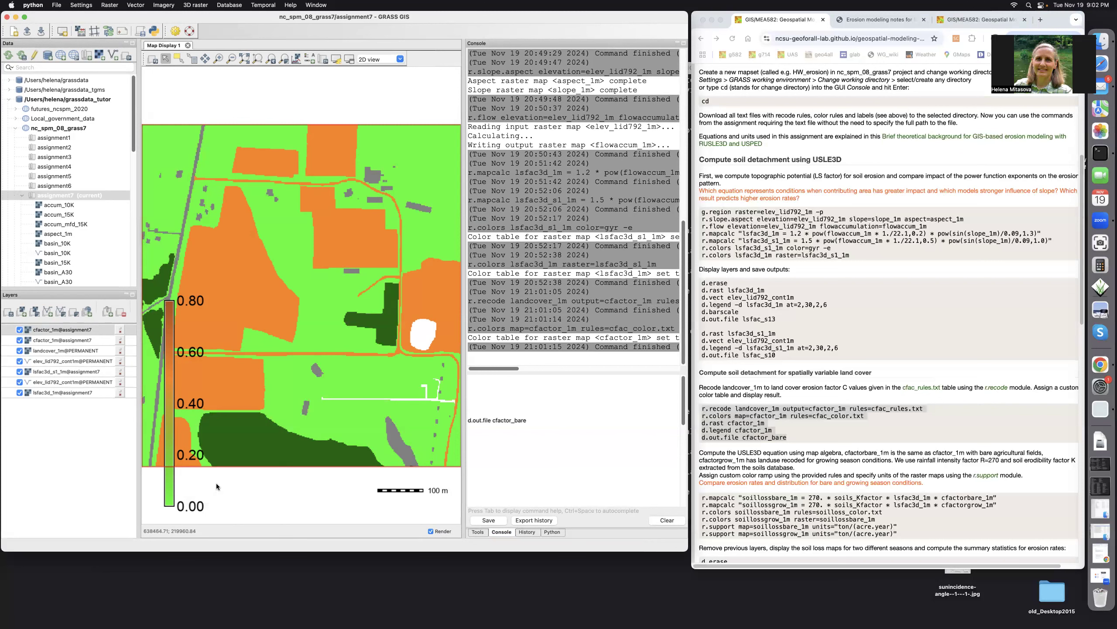
Resize the cfactor_1m legend into a horizontal bar below the map, beside the scale bar
{"action": "right_click", "coordinate": [168, 403]}
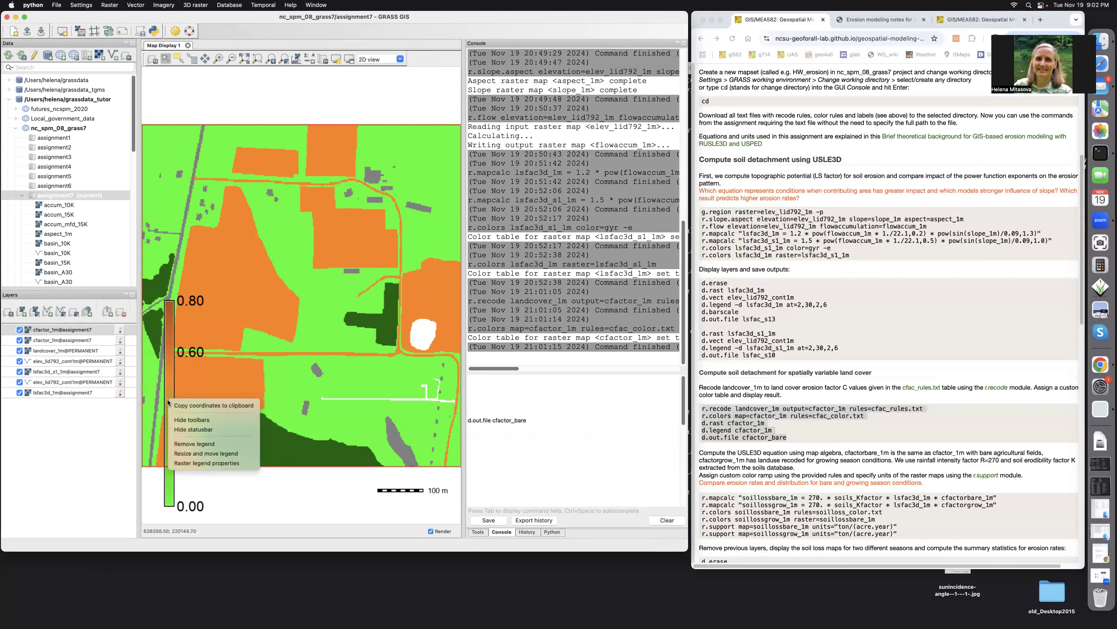
{"action": "left_click", "coordinate": [171, 453]}
{"action": "left_click_drag", "start_coordinate": [202, 483], "coordinate": [232, 490]}
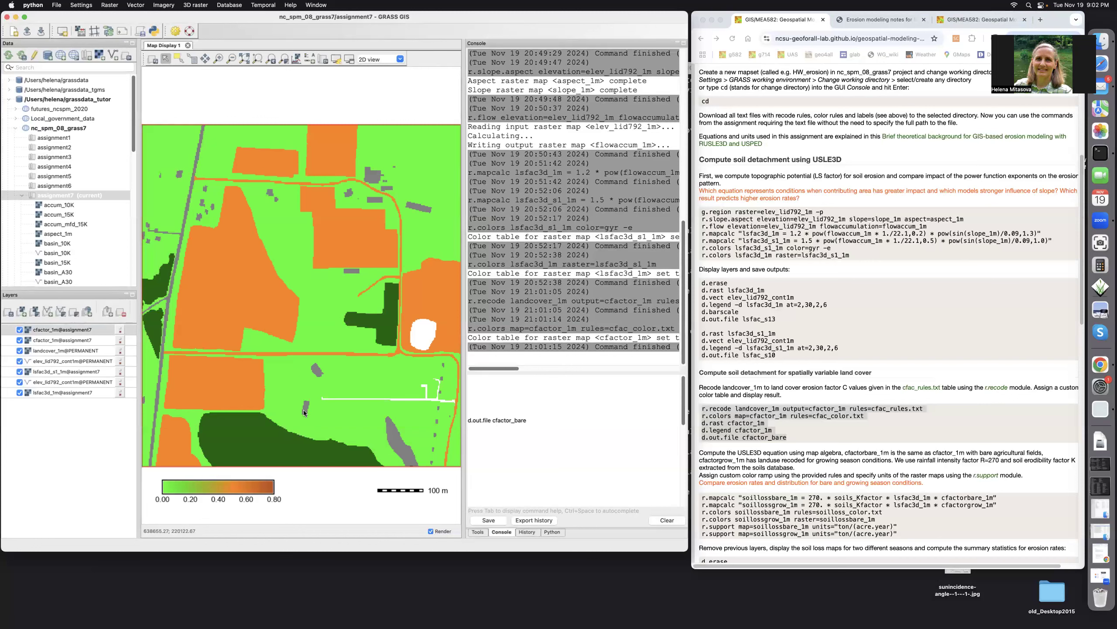
Save the C-factor map display as cfactor_bare with d.out.file
{"action": "left_click", "coordinate": [817, 431]}
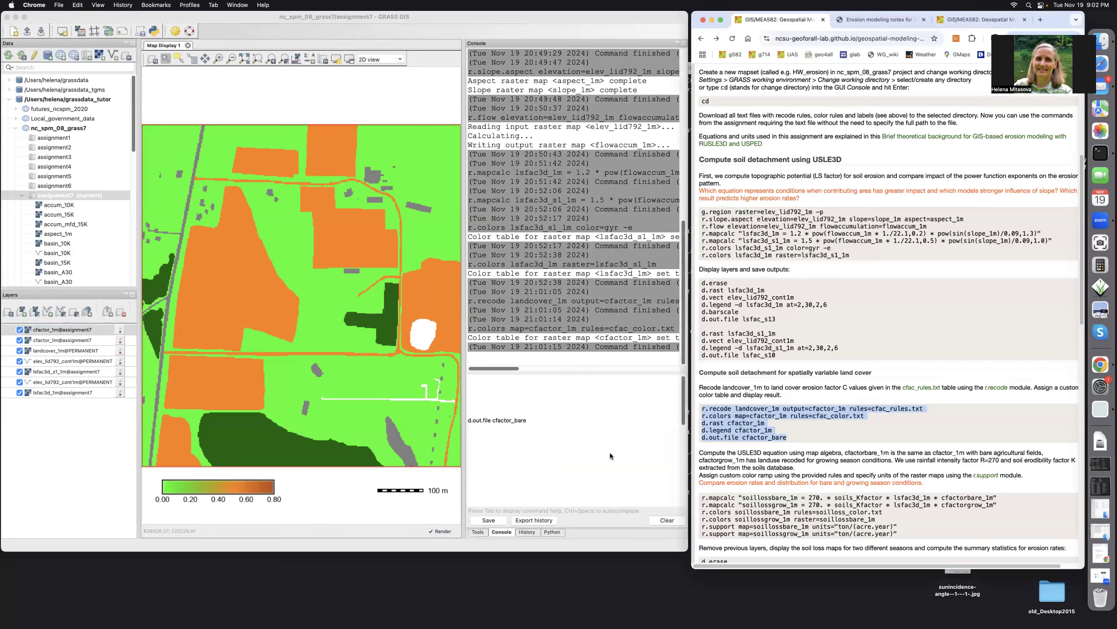
{"action": "left_click", "coordinate": [531, 421]}
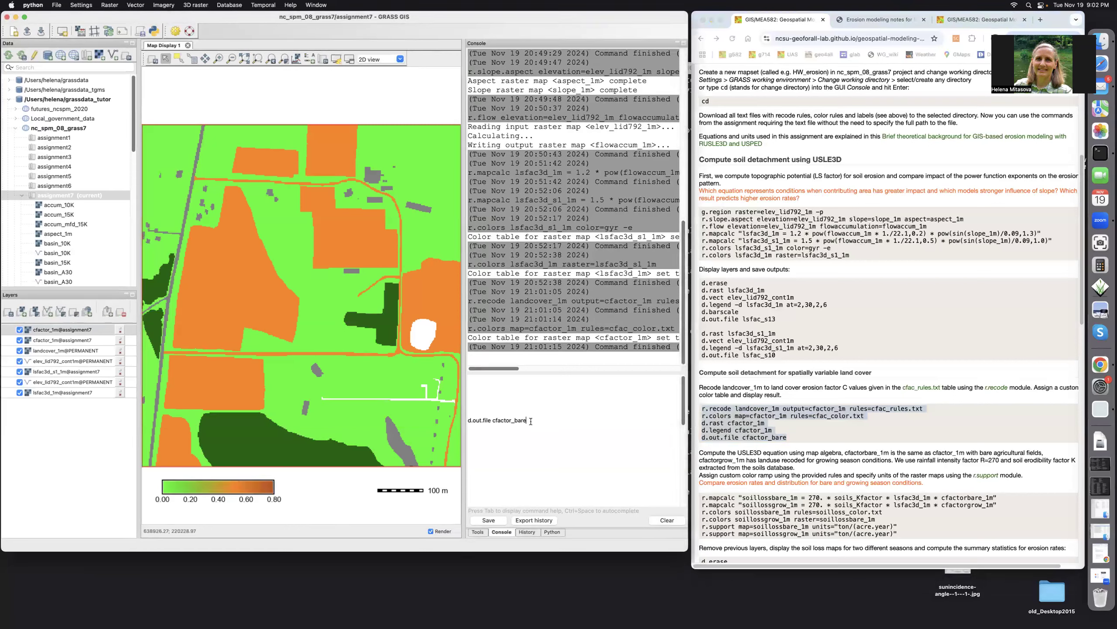
{"action": "key", "text": "Return"}
{"action": "left_click", "coordinate": [814, 446]}
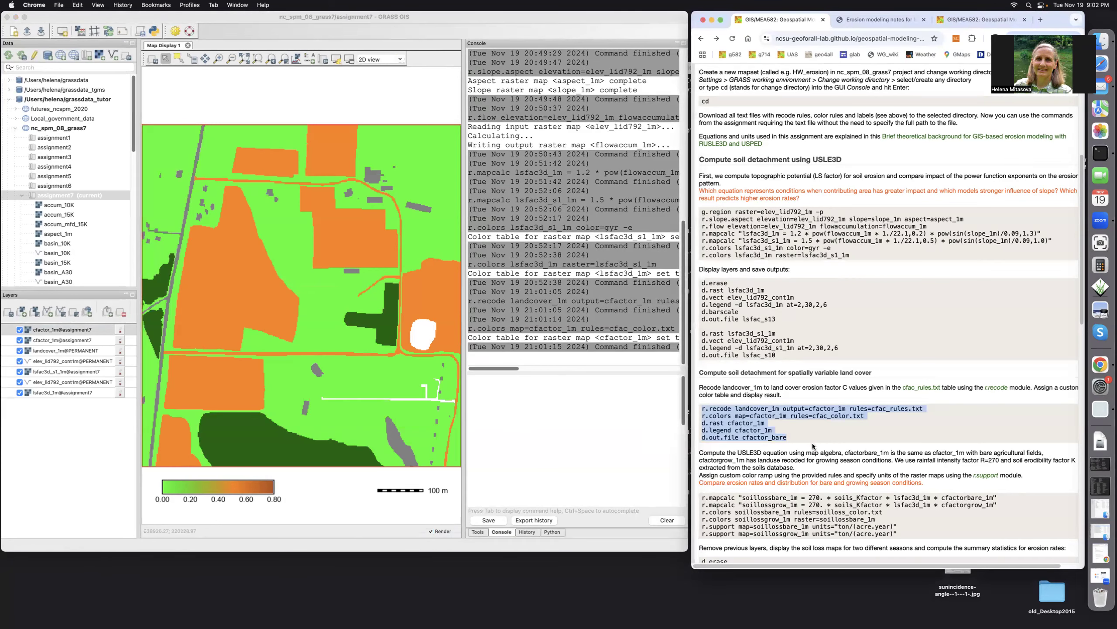
Review the USLE3D map algebra instructions and the general USLE equation in the erosion modeling notes
{"action": "scroll", "coordinate": [813, 445], "scroll_direction": "down", "scroll_amount": 5}
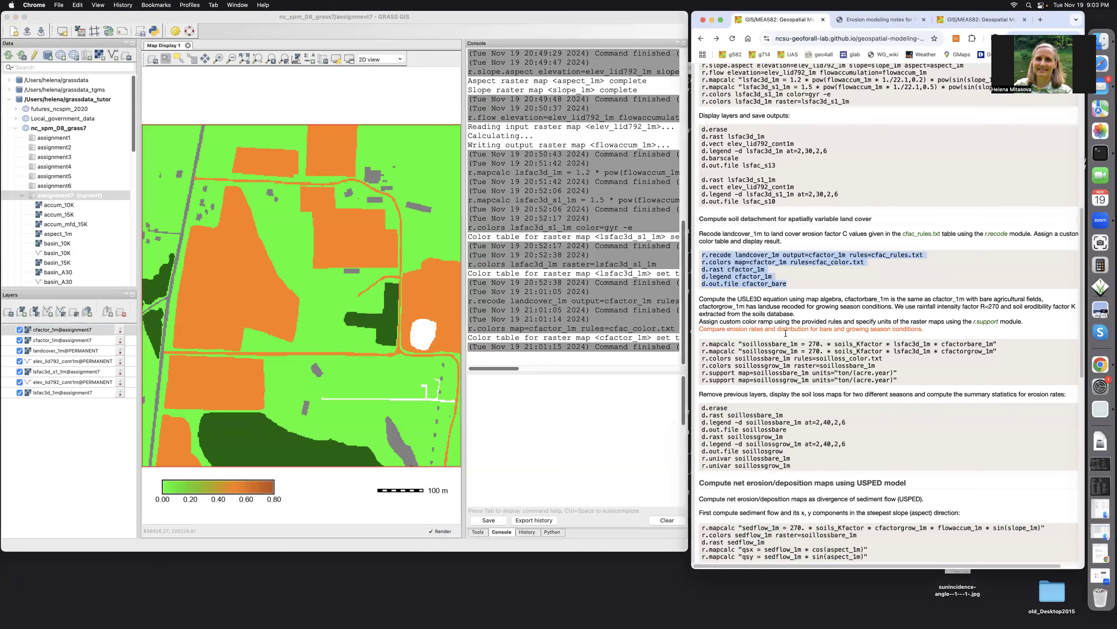
{"action": "left_click", "coordinate": [888, 20]}
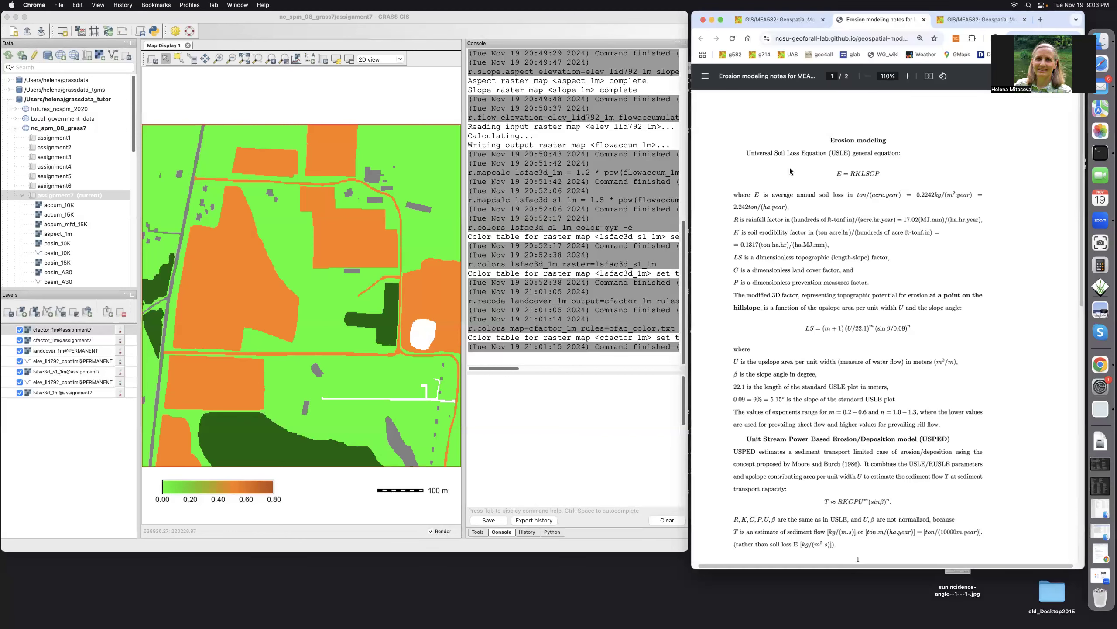
{"action": "left_click", "coordinate": [769, 22]}
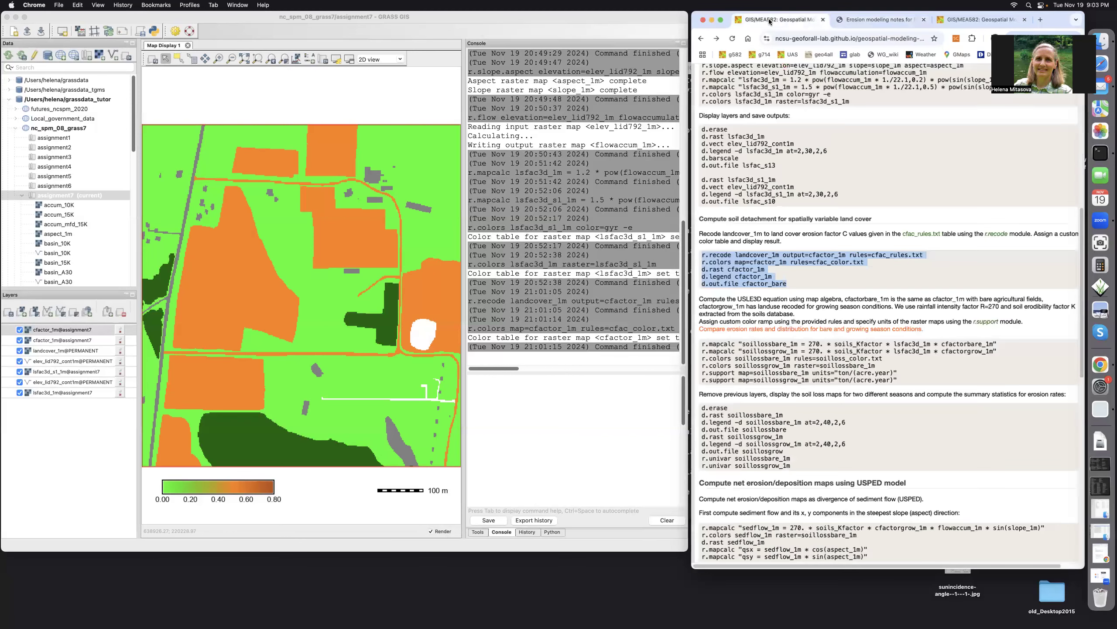
{"action": "left_click", "coordinate": [777, 367]}
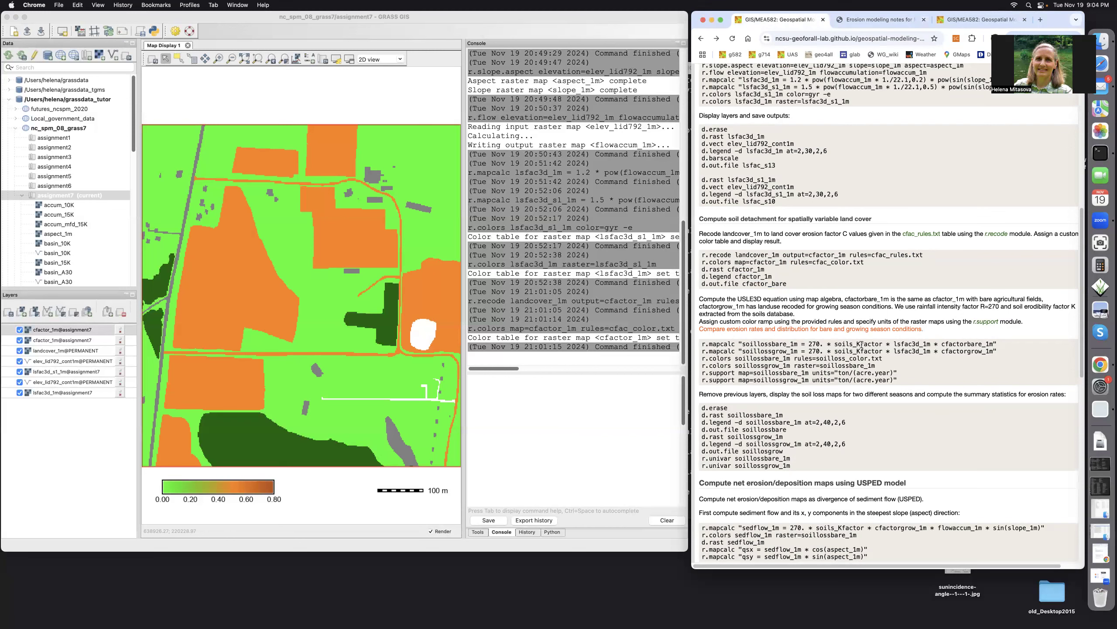
Add the soils_Kfactor raster from the PERMANENT mapset as a new layer in the map display
{"action": "left_click", "coordinate": [19, 313]}
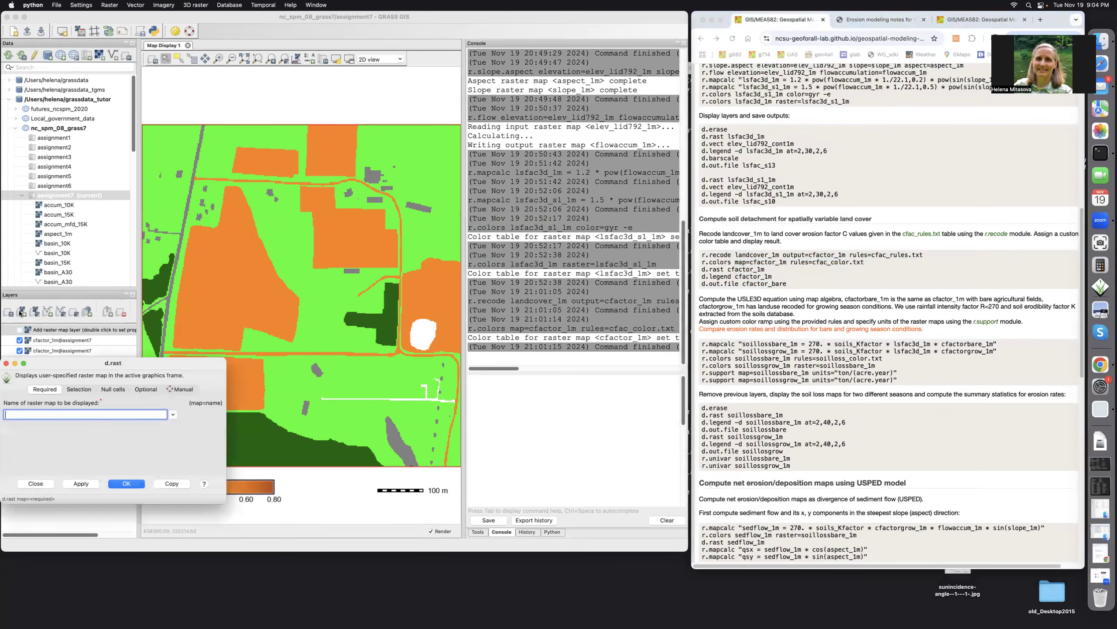
{"action": "left_click", "coordinate": [173, 415]}
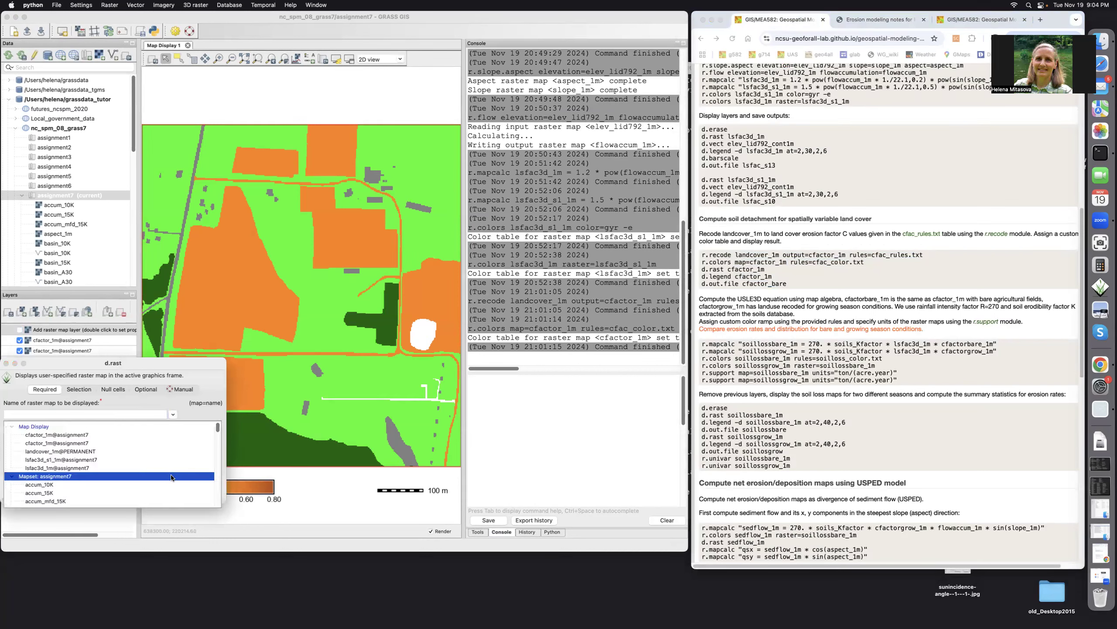
{"action": "scroll", "coordinate": [171, 474], "scroll_direction": "down", "scroll_amount": 10}
{"action": "scroll", "coordinate": [171, 475], "scroll_direction": "down", "scroll_amount": 8}
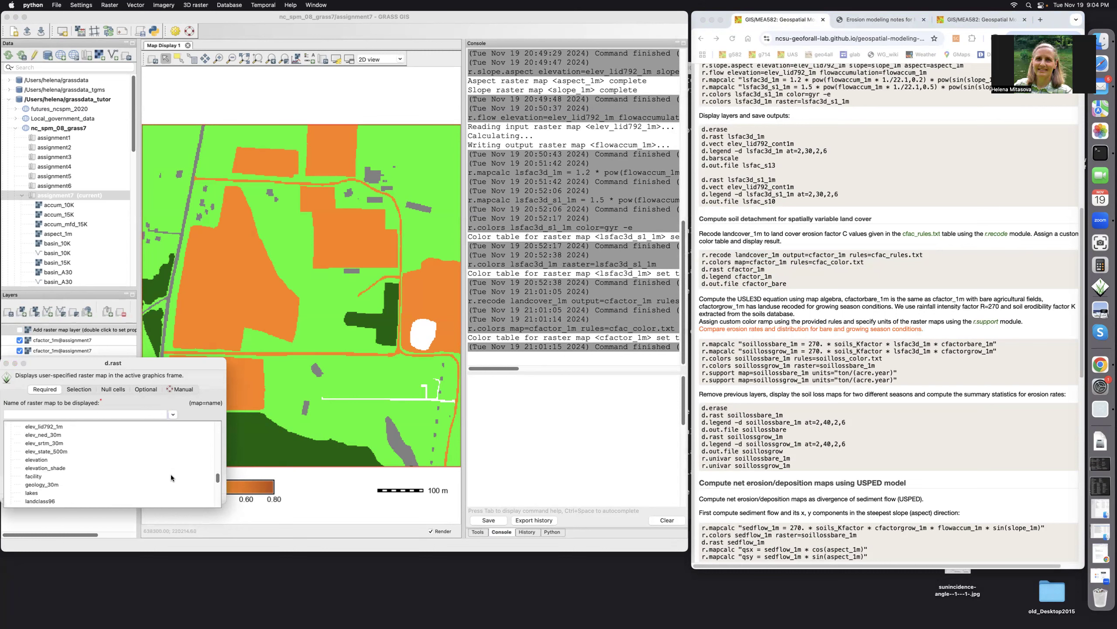
{"action": "scroll", "coordinate": [171, 475], "scroll_direction": "down", "scroll_amount": 10}
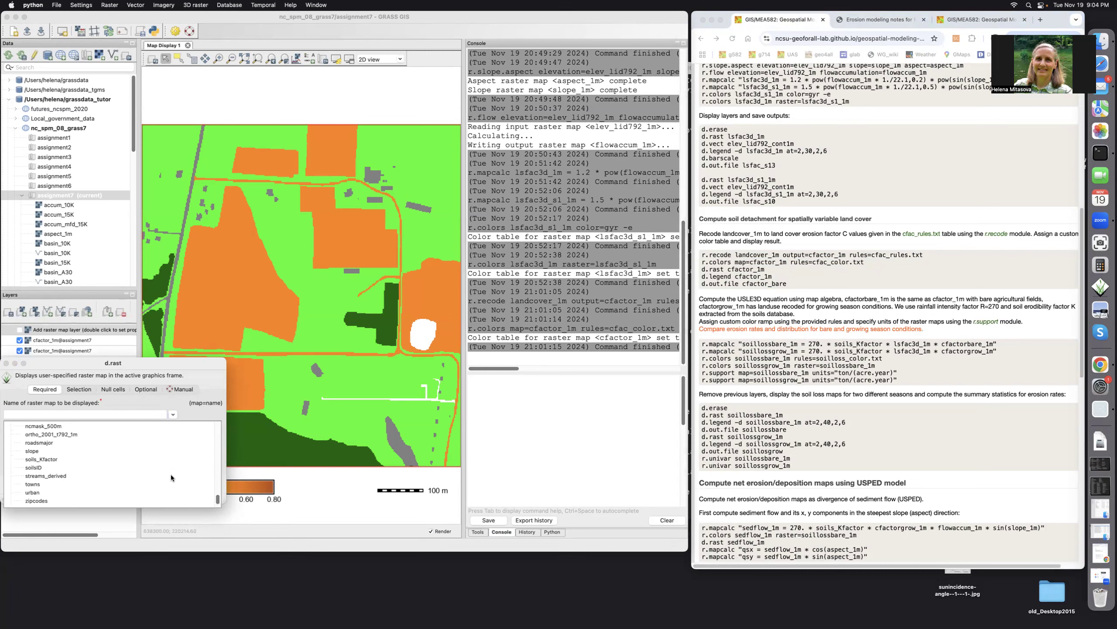
{"action": "left_click", "coordinate": [53, 458]}
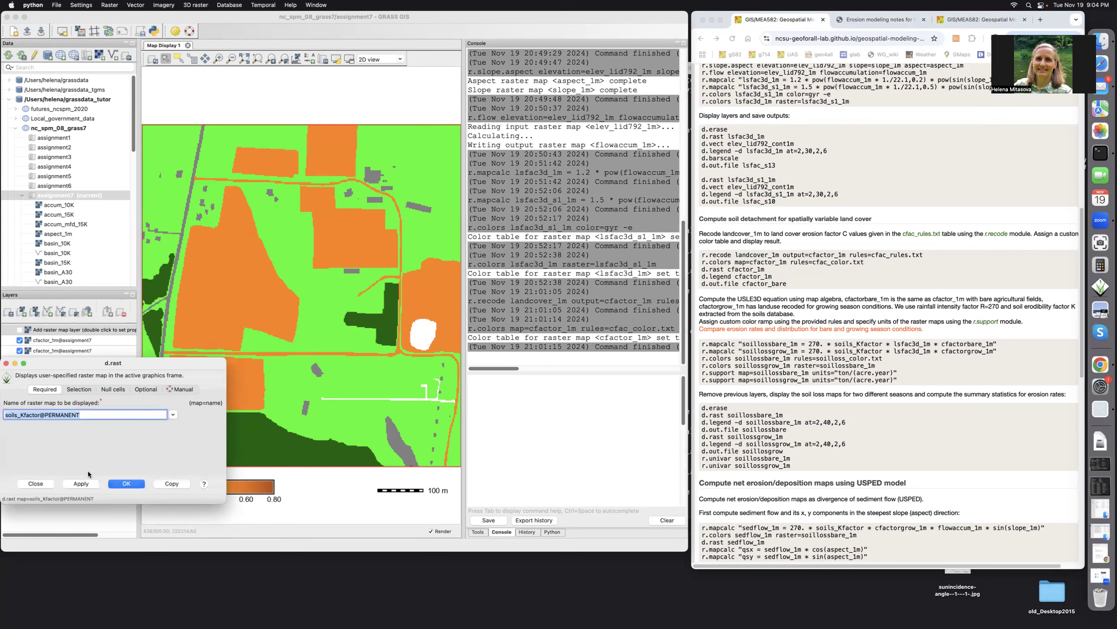
{"action": "left_click", "coordinate": [122, 483]}
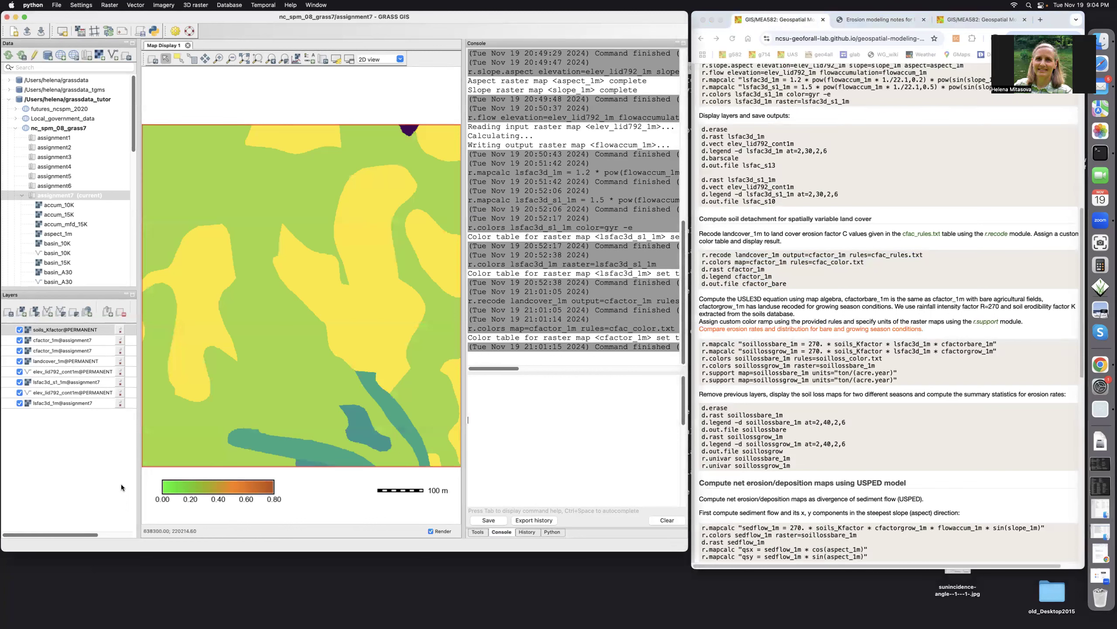
Change the existing map legend to use the soils_Kfactor@PERMANENT raster
{"action": "double_click", "coordinate": [221, 490]}
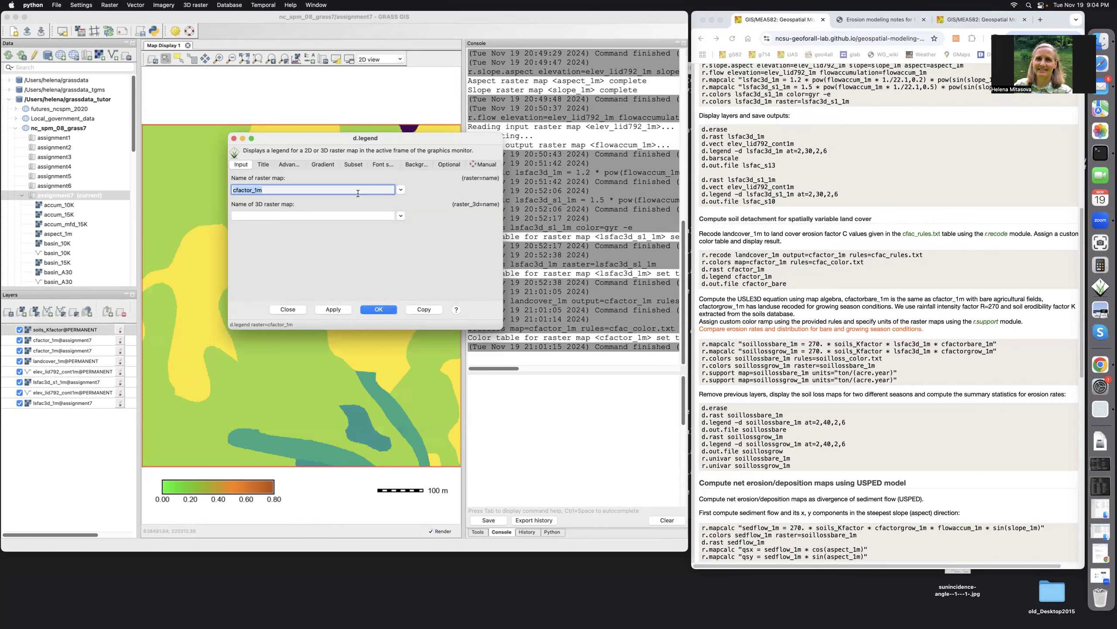
{"action": "key", "text": "BackSpace"}
{"action": "type", "text": "soils"}
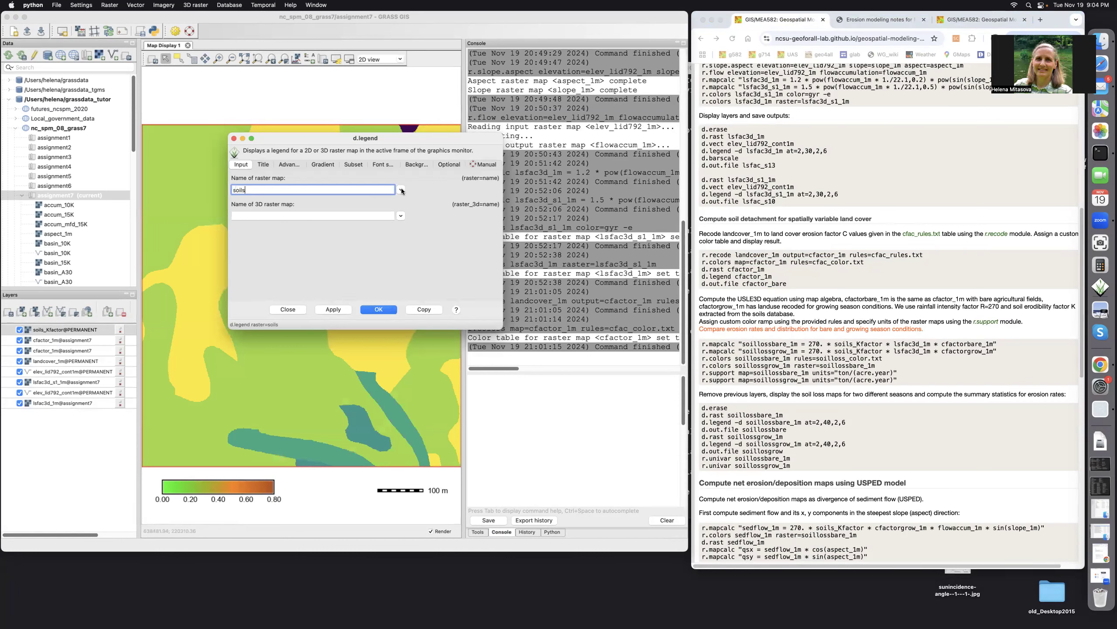
{"action": "left_click", "coordinate": [401, 190]}
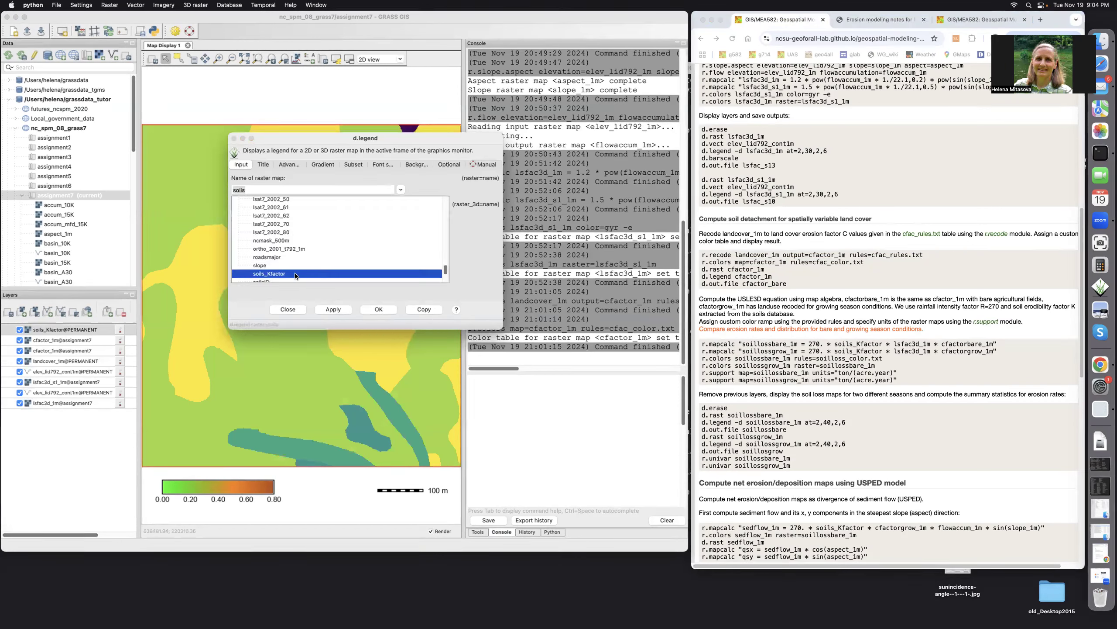
{"action": "left_click", "coordinate": [295, 273]}
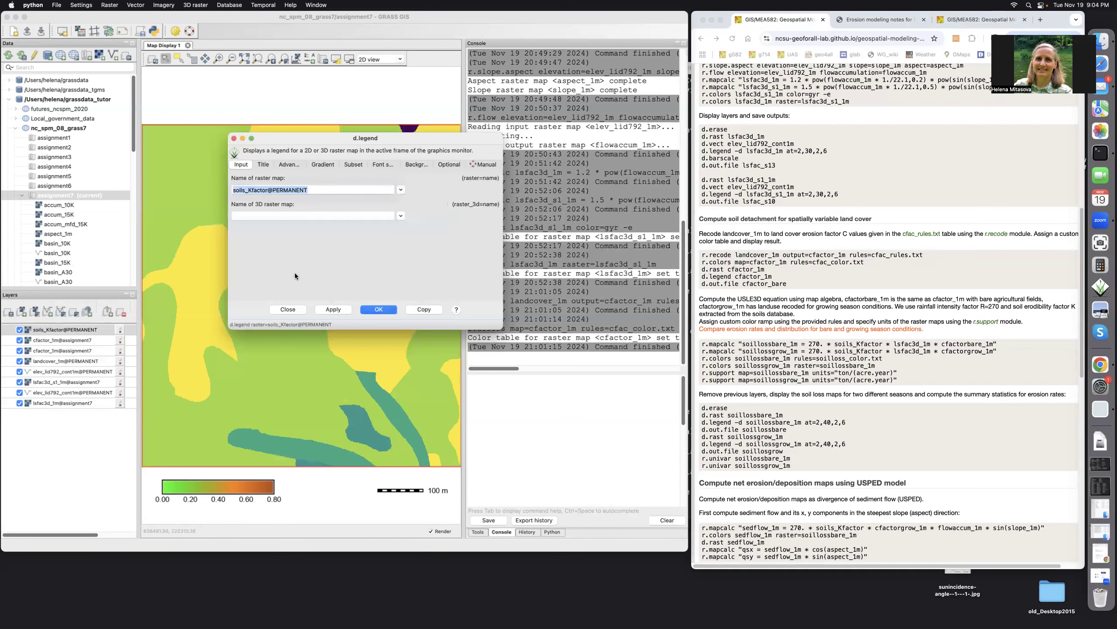
{"action": "left_click", "coordinate": [370, 309]}
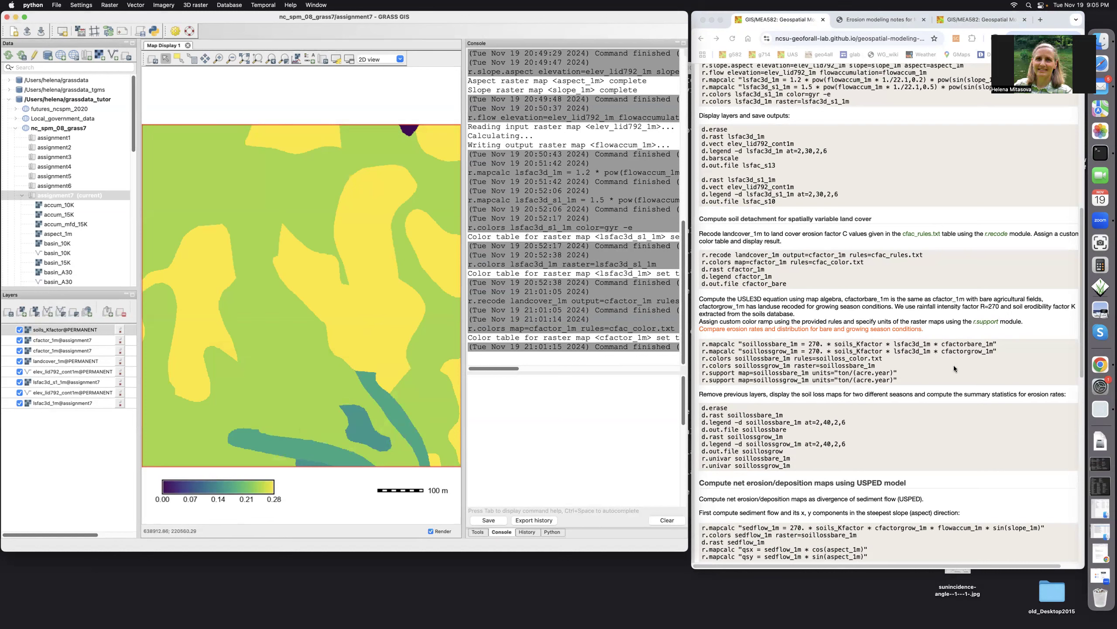
Copy the r.mapcalc, r.colors and r.support soil loss commands from the assignment page into the GRASS console
{"action": "left_click", "coordinate": [701, 344]}
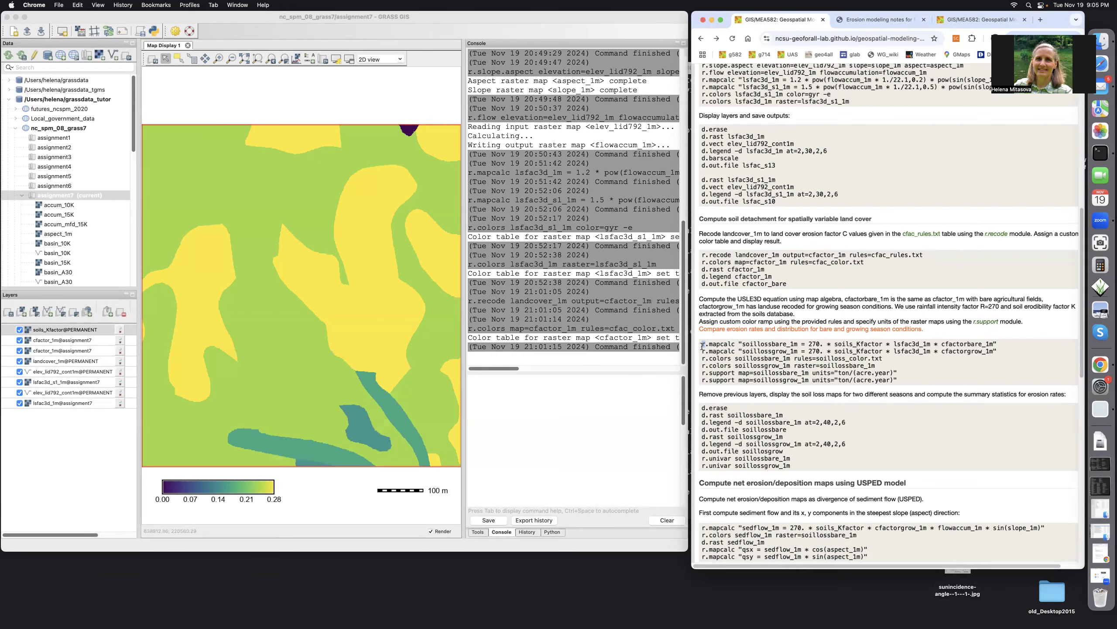
{"action": "left_click_drag", "start_coordinate": [702, 346], "coordinate": [917, 380]}
{"action": "key", "text": "super+c"}
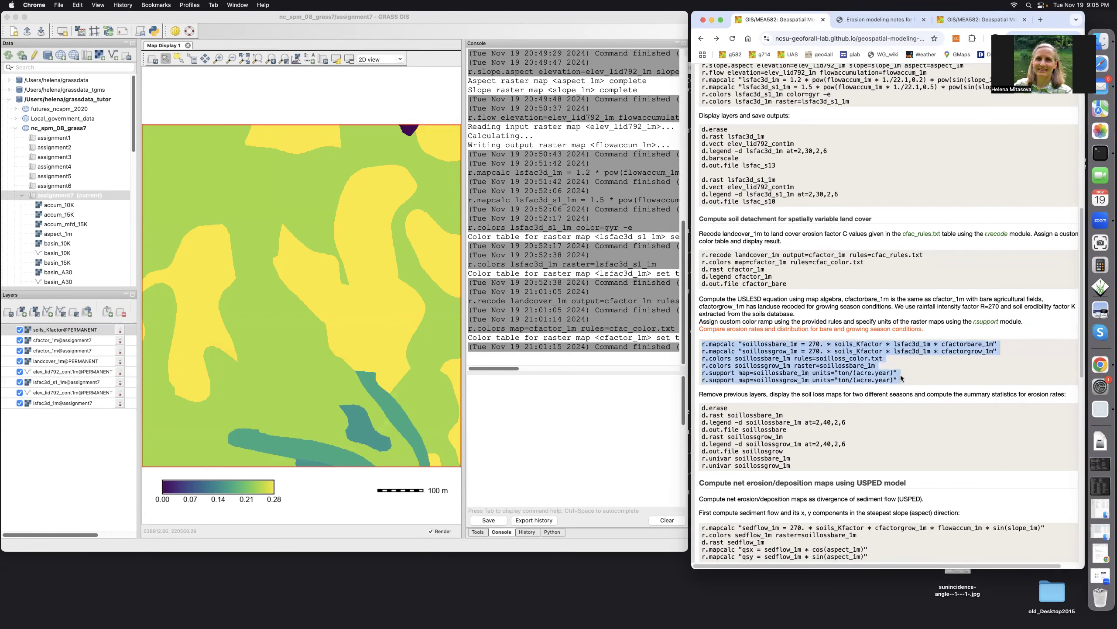
{"action": "right_click", "coordinate": [832, 355]}
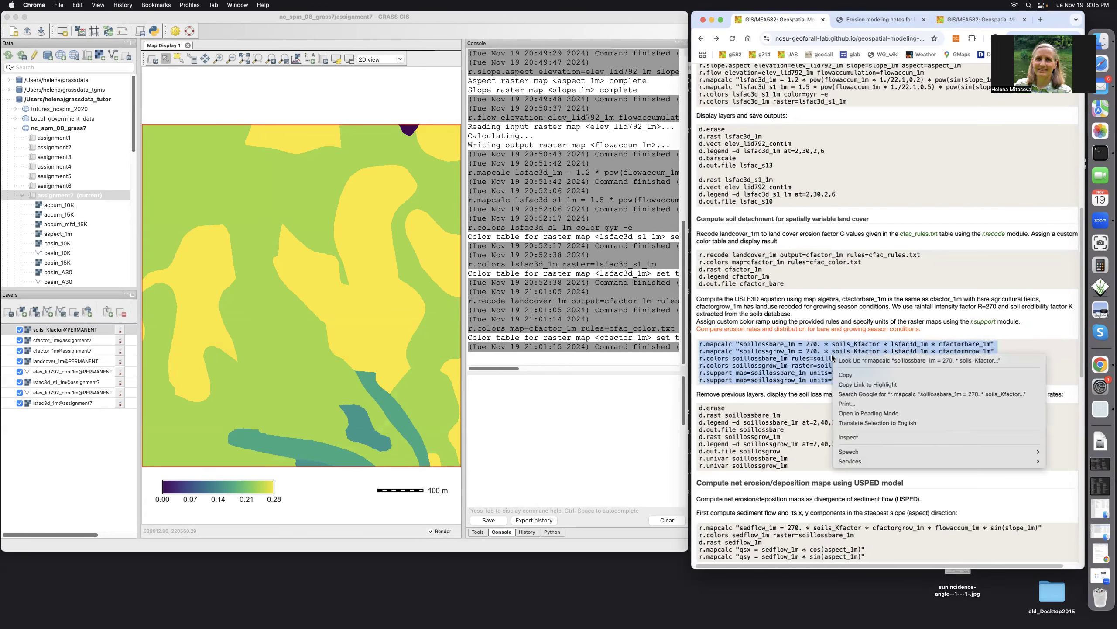
{"action": "left_click", "coordinate": [845, 375]}
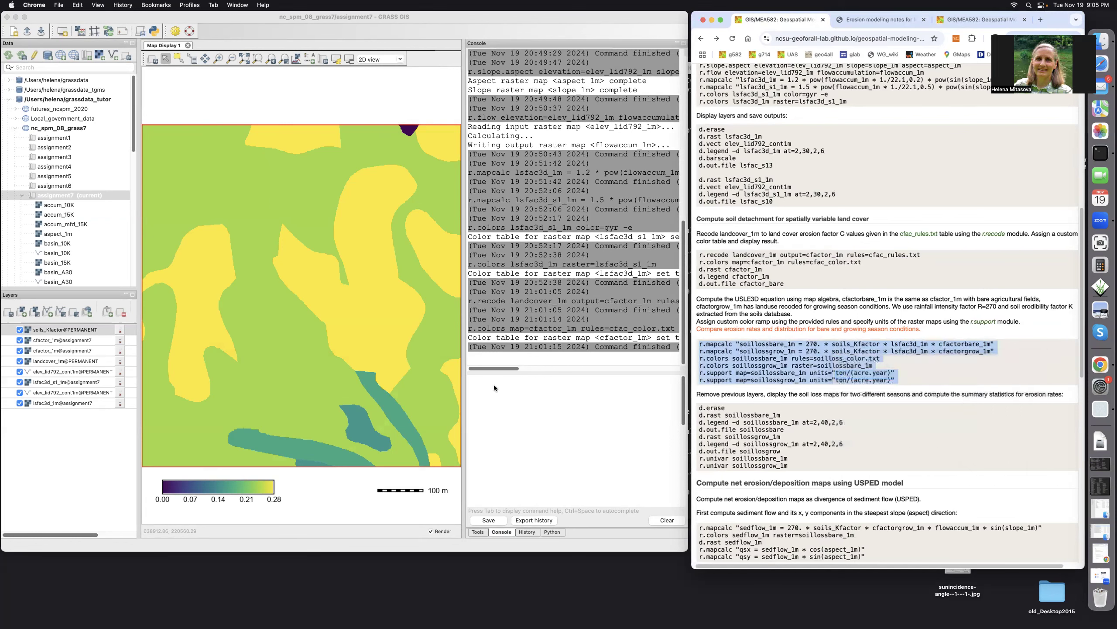
{"action": "left_click", "coordinate": [480, 386]}
{"action": "right_click", "coordinate": [481, 386]}
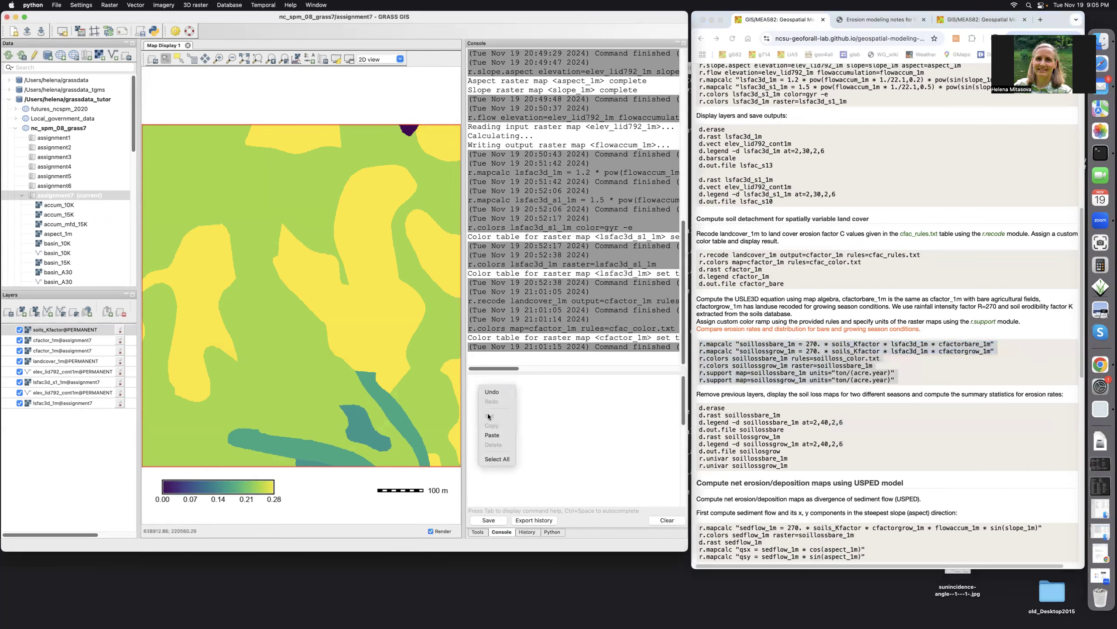
{"action": "left_click", "coordinate": [491, 435]}
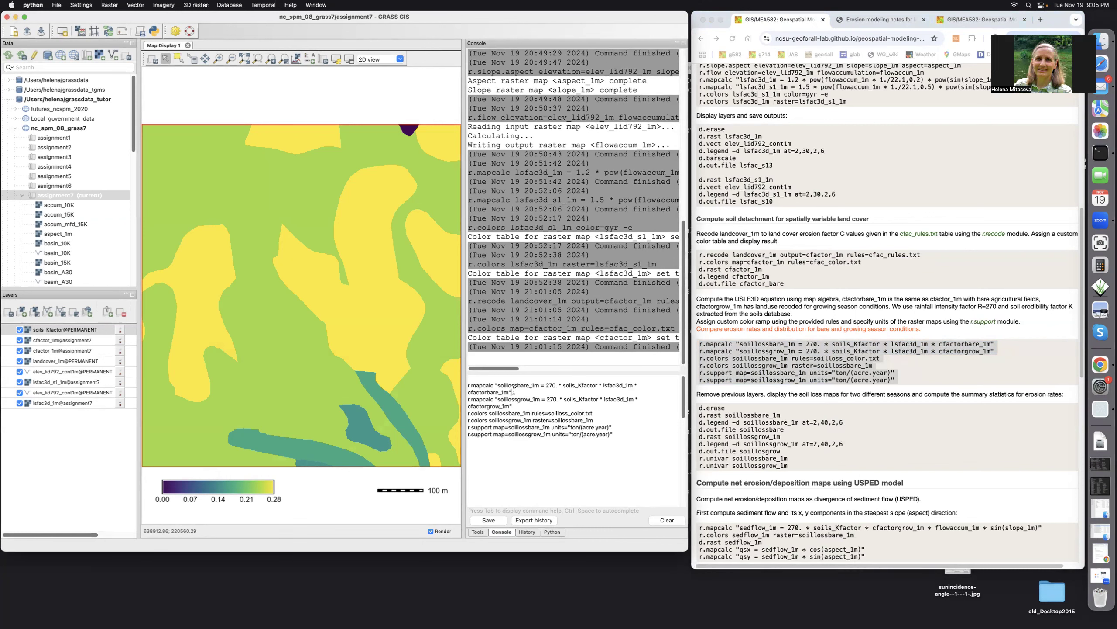
Run the r.mapcalc commands that compute soillossbare_1m and soillossgrow_1m with rainfall factor 270
{"action": "key", "text": "Return"}
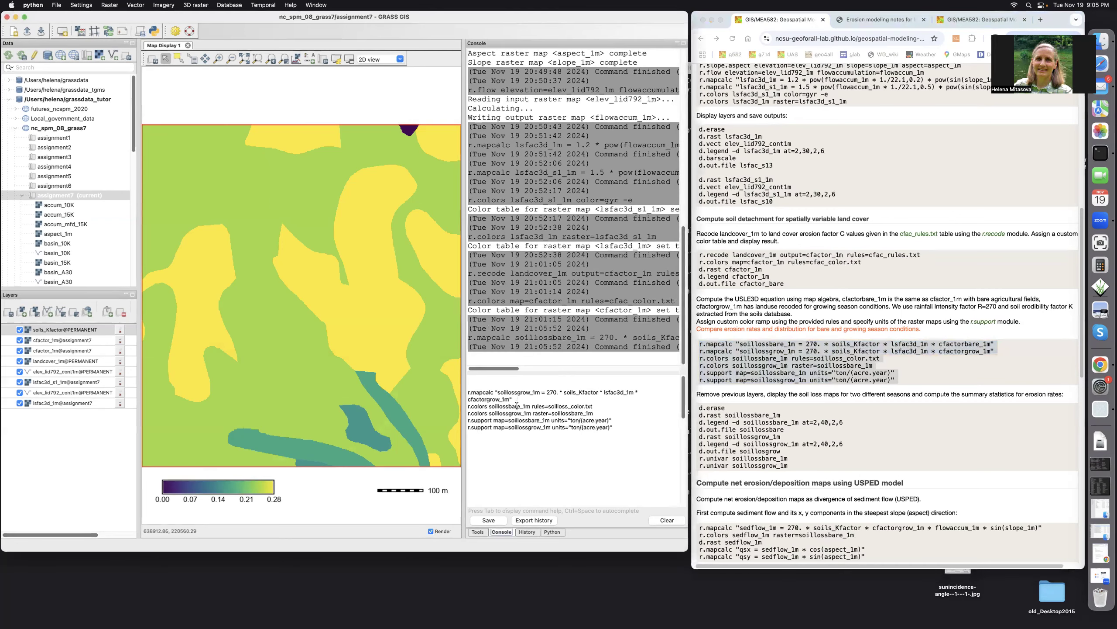
{"action": "left_click", "coordinate": [514, 400]}
{"action": "key", "text": "Return"}
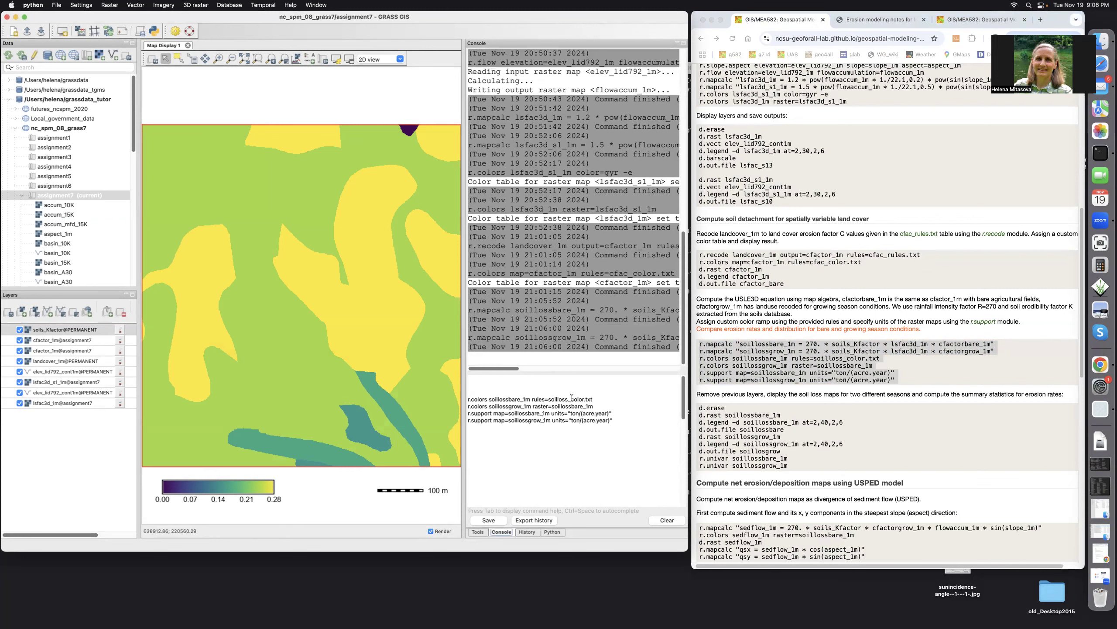
Color soillossbare_1m with the soilloss_color.txt rules, and assign soillossbare_1m's color table to soillossgrow_1m using r.colors
{"action": "left_click", "coordinate": [604, 400]}
{"action": "key", "text": "Return"}
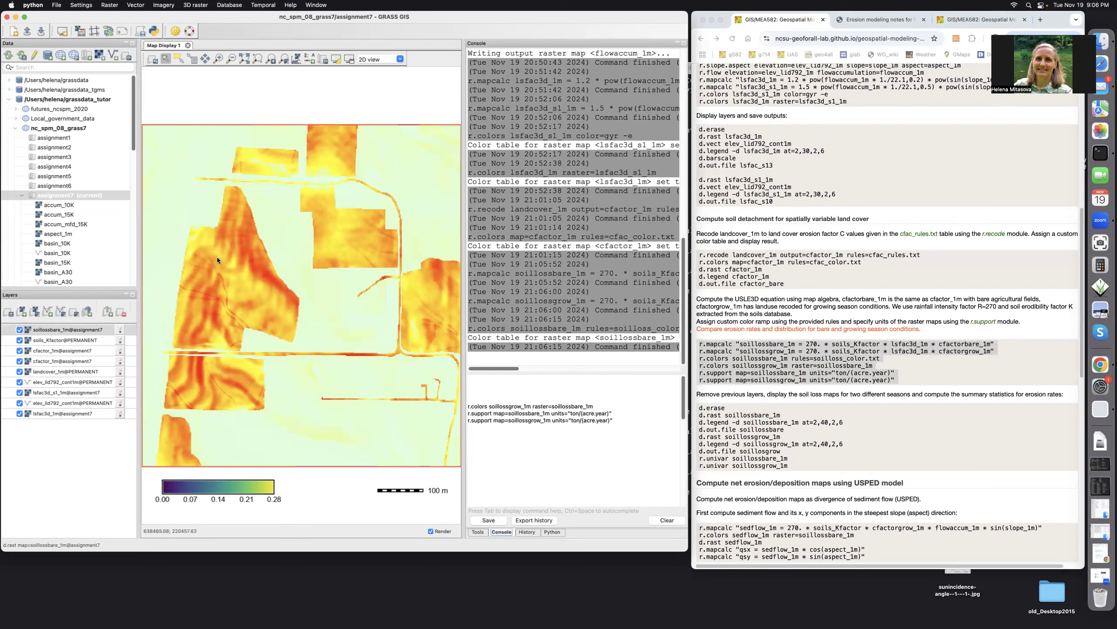
{"action": "scroll", "coordinate": [216, 257], "scroll_direction": "up", "scroll_amount": 2}
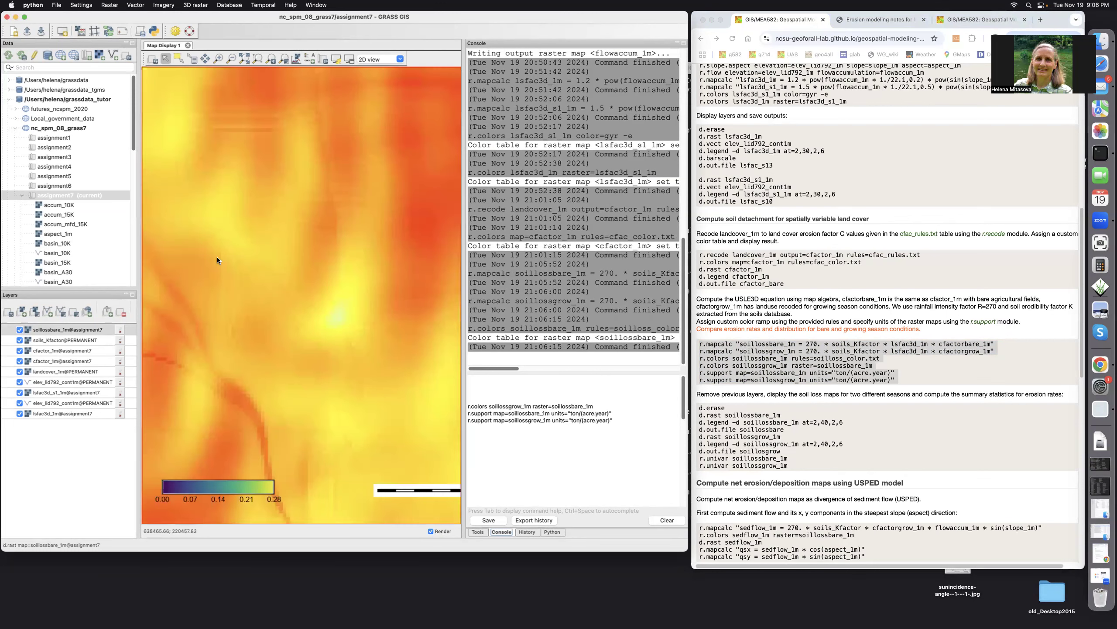
{"action": "left_click", "coordinate": [259, 60]}
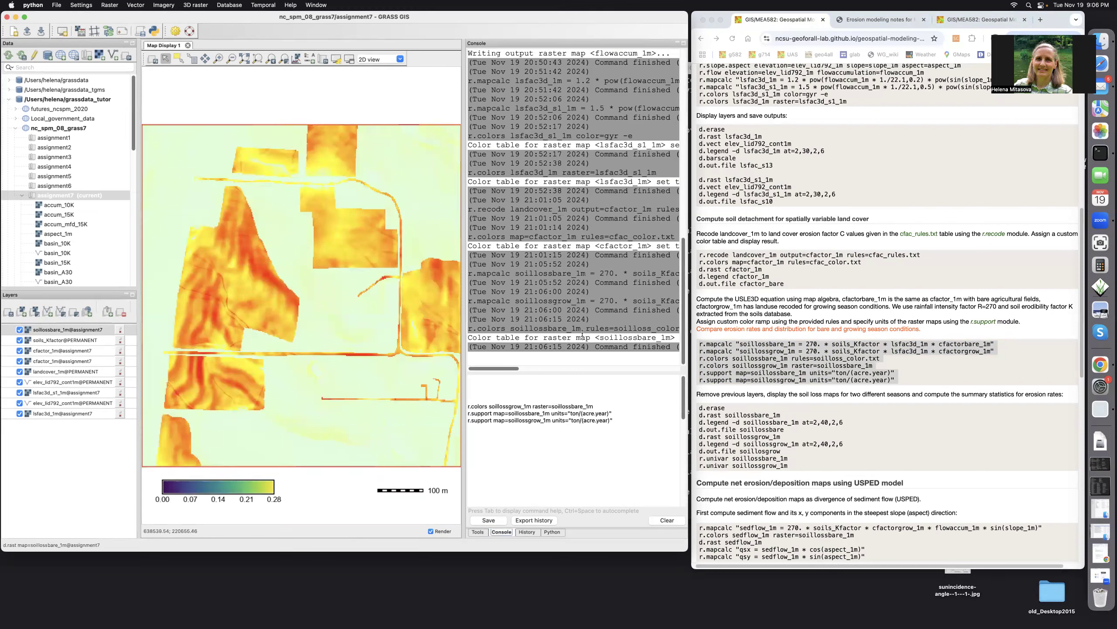
{"action": "left_click", "coordinate": [599, 406]}
{"action": "key", "text": "Return"}
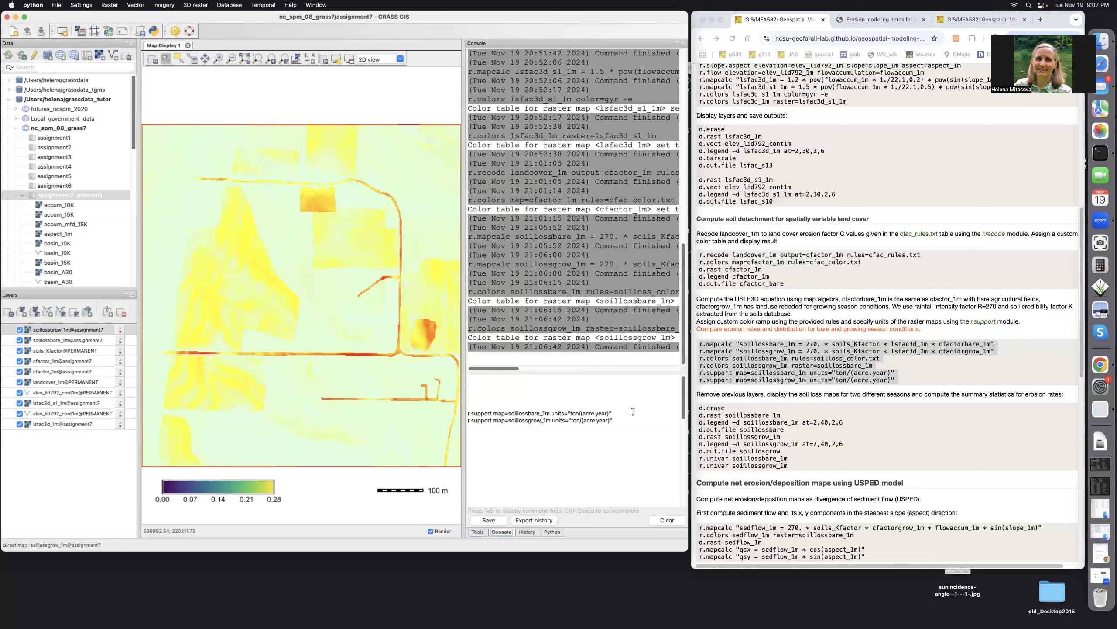
Set the units of soillossbare_1m and soillossgrow_1m to ton/(acre.year) with r.support
{"action": "left_click", "coordinate": [620, 413]}
{"action": "key", "text": "Return"}
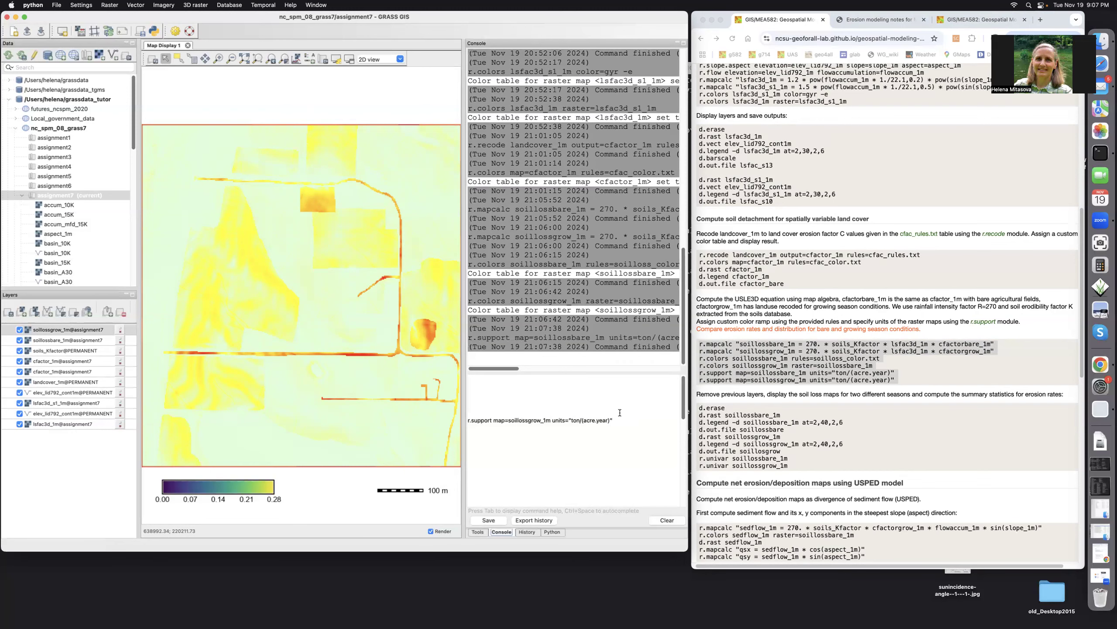
{"action": "left_click", "coordinate": [619, 420]}
{"action": "key", "text": "Return"}
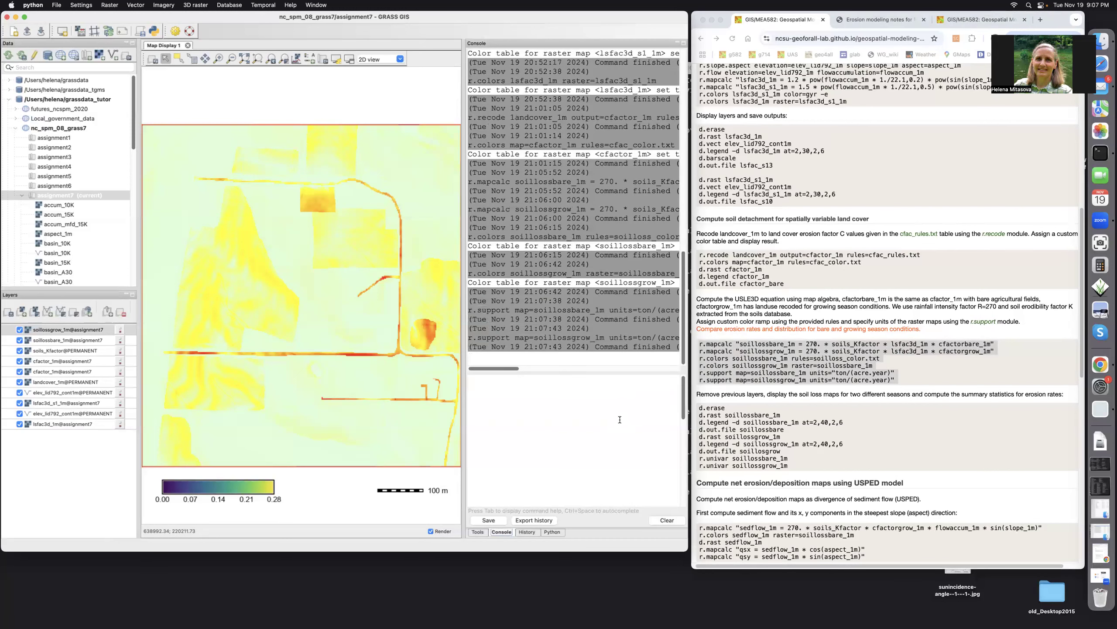
Copy the soil loss display and summary statistics commands, d.erase through r.univar soillossgrow_1m, from the assignment page into the console
{"action": "left_click", "coordinate": [700, 409]}
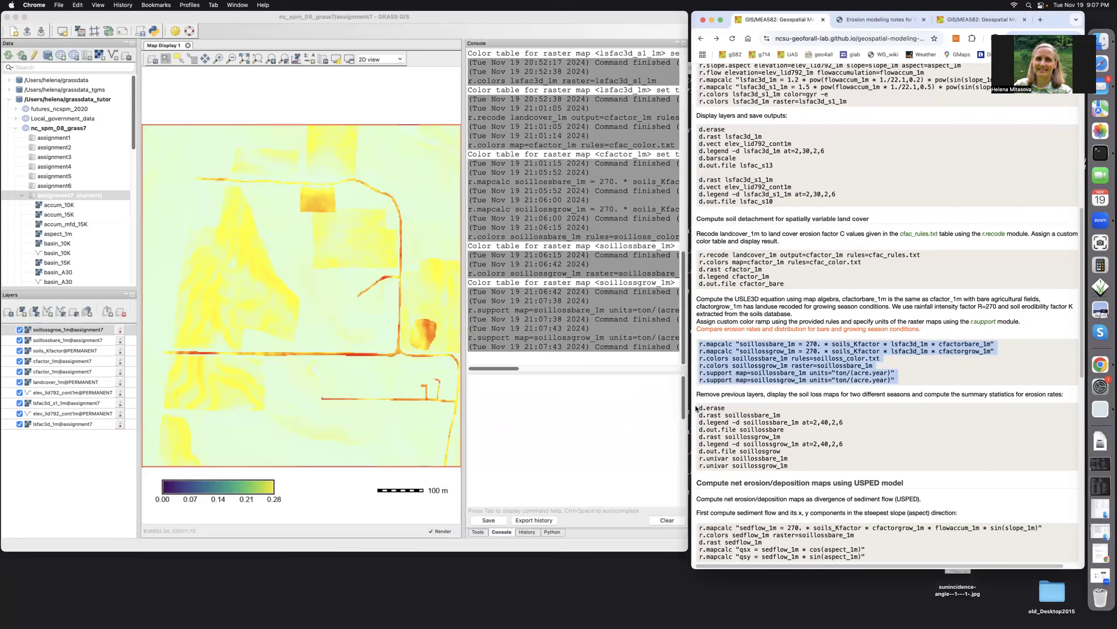
{"action": "left_click", "coordinate": [697, 409]}
{"action": "mouse_move", "coordinate": [700, 408]}
{"action": "left_mouse_down"}
{"action": "mouse_move", "coordinate": [726, 410]}
{"action": "mouse_move", "coordinate": [782, 443]}
{"action": "mouse_move", "coordinate": [782, 465]}
{"action": "left_mouse_up"}
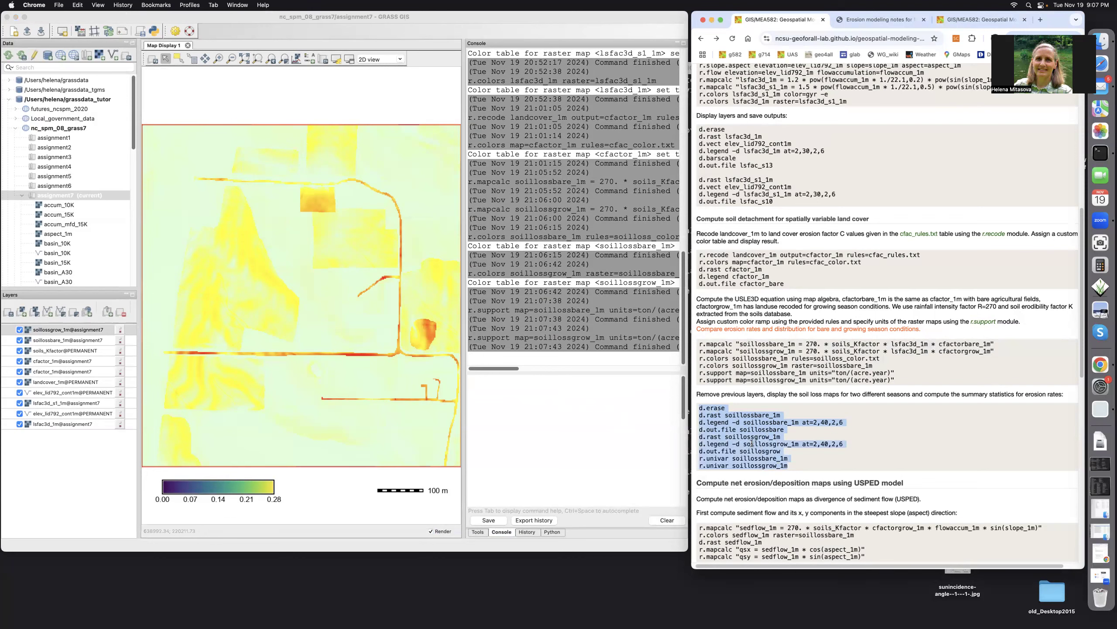
{"action": "key", "text": "super+c"}
{"action": "left_click", "coordinate": [478, 386]}
{"action": "key", "text": "super+v"}
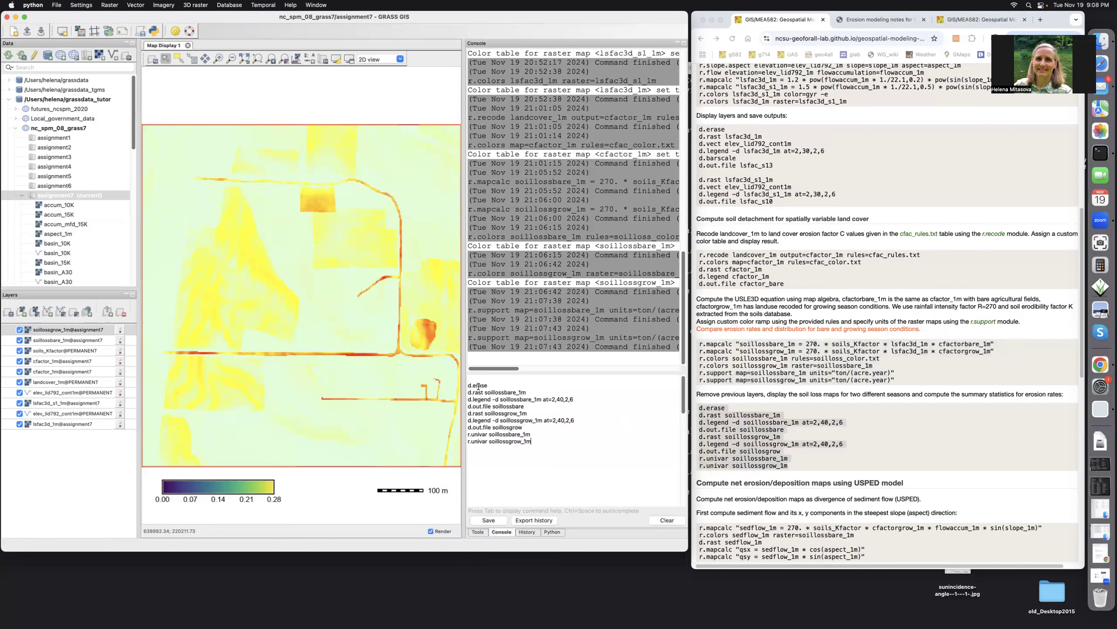
Erase the previous layers, and display soillossbare_1m with its legend using d.legend -d at=2,40,2,6
{"action": "left_click", "coordinate": [493, 385]}
{"action": "key", "text": "Return"}
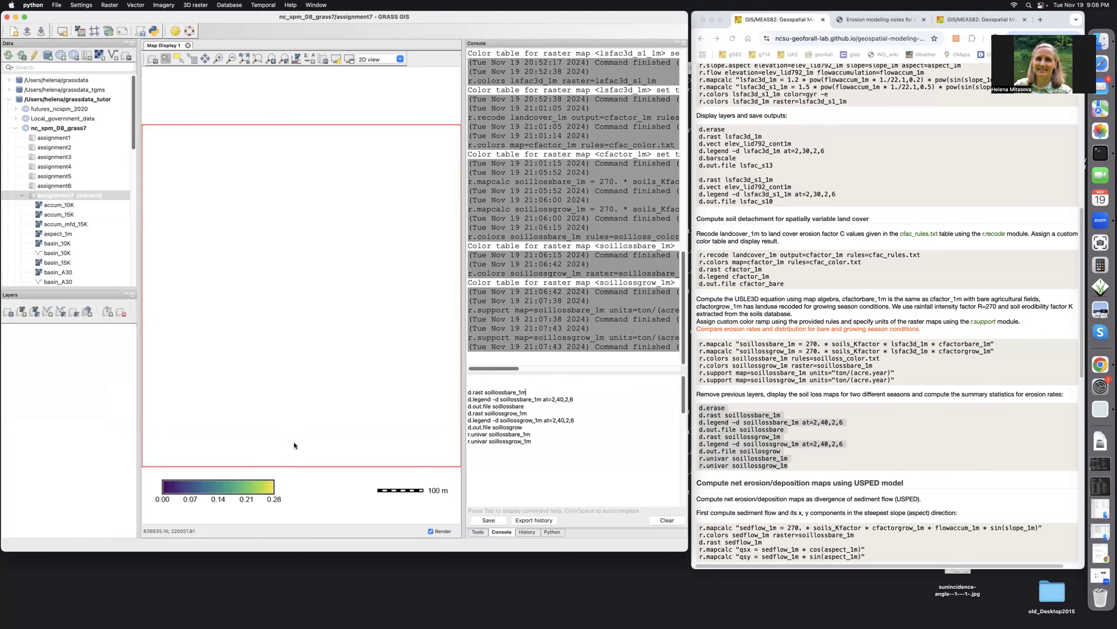
{"action": "key", "text": "Return"}
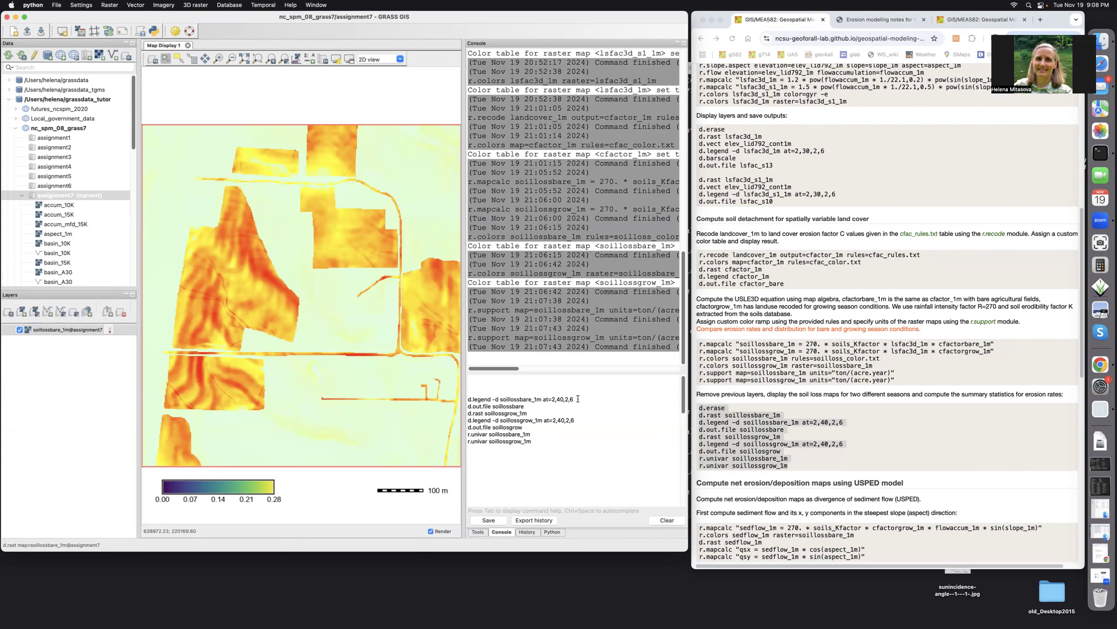
{"action": "key", "text": "Return"}
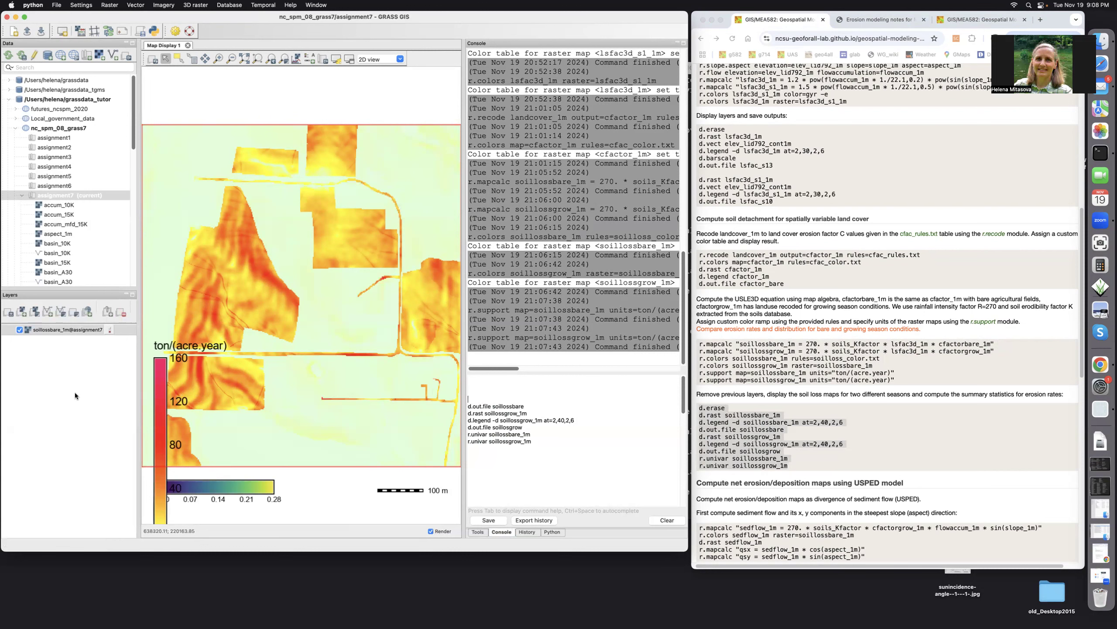
Remove the overlapping legends from the map display and redraw the soillossbare_1m legend using d.legend -d at=2,40,2,6
{"action": "right_click", "coordinate": [224, 485]}
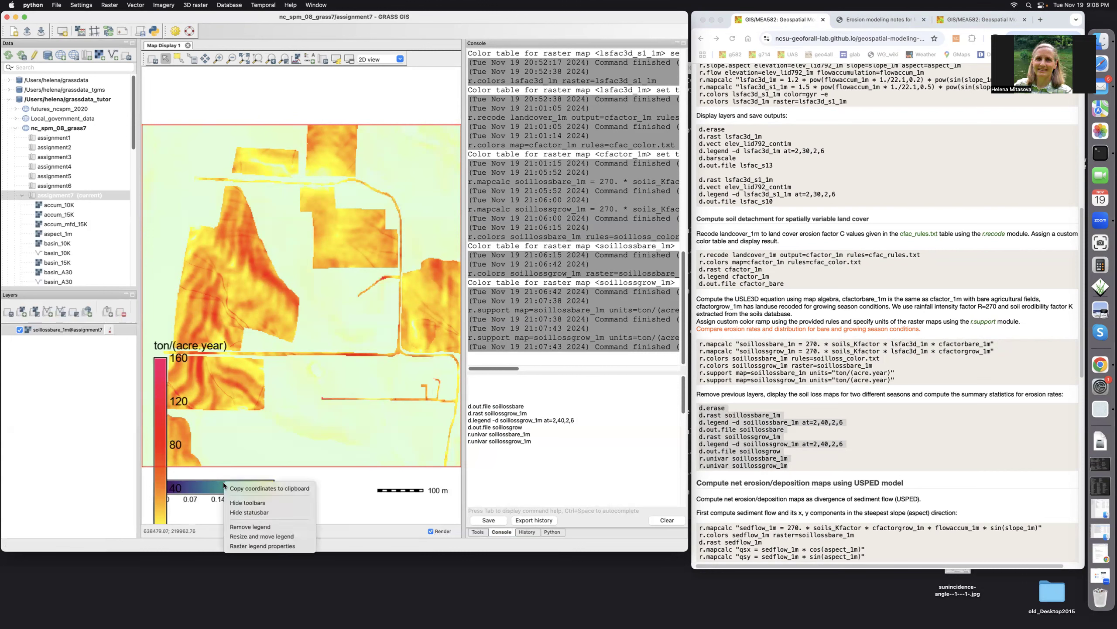
{"action": "left_click", "coordinate": [234, 527]}
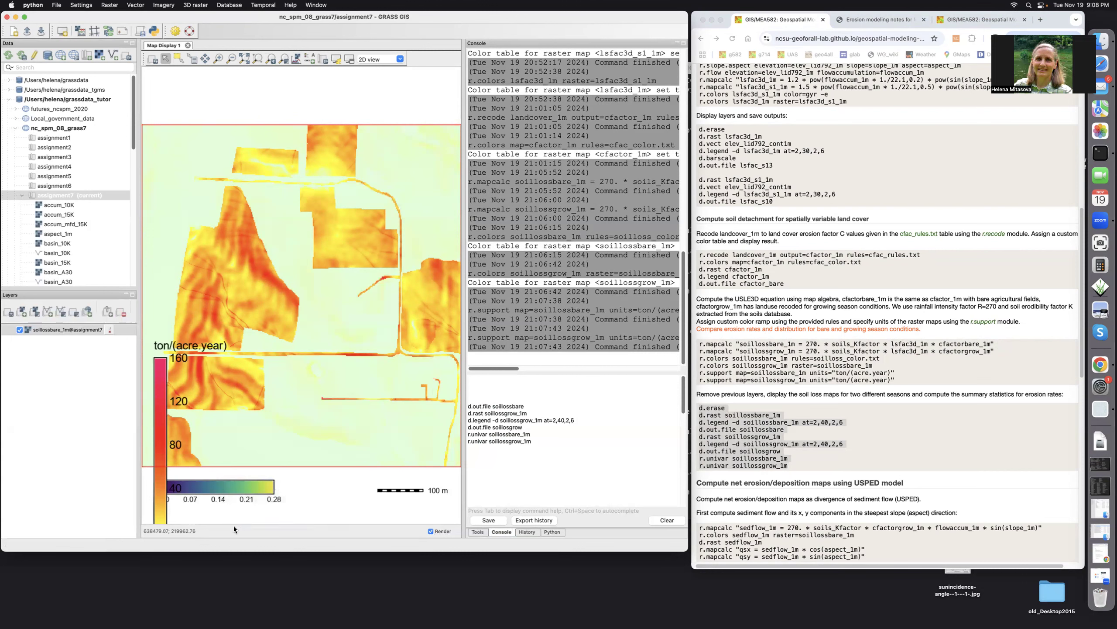
{"action": "right_click", "coordinate": [240, 484]}
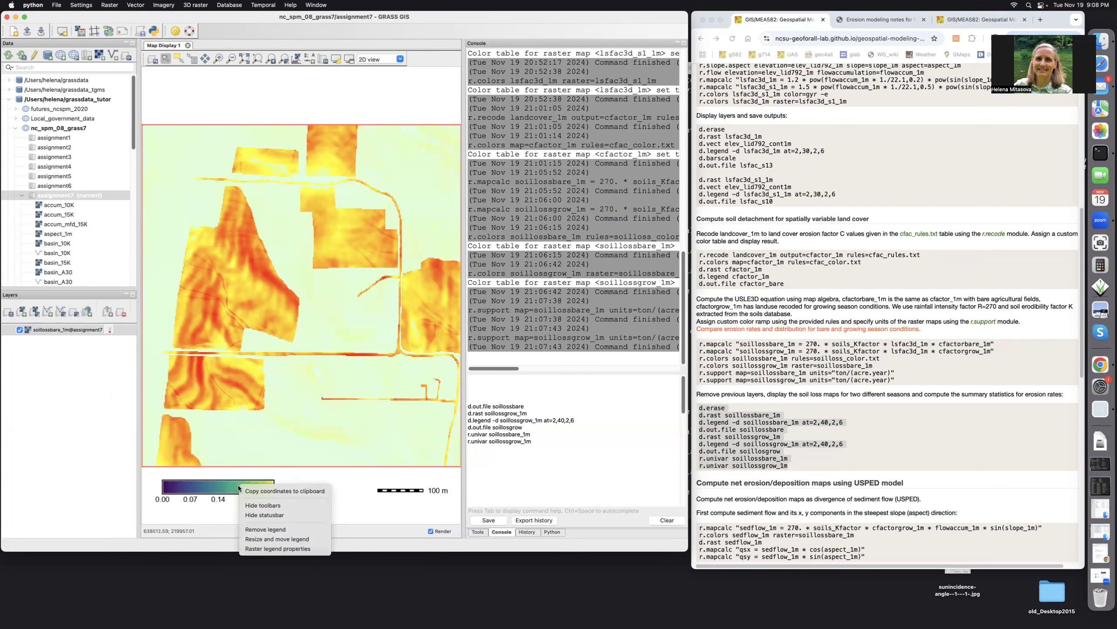
{"action": "left_click", "coordinate": [247, 529]}
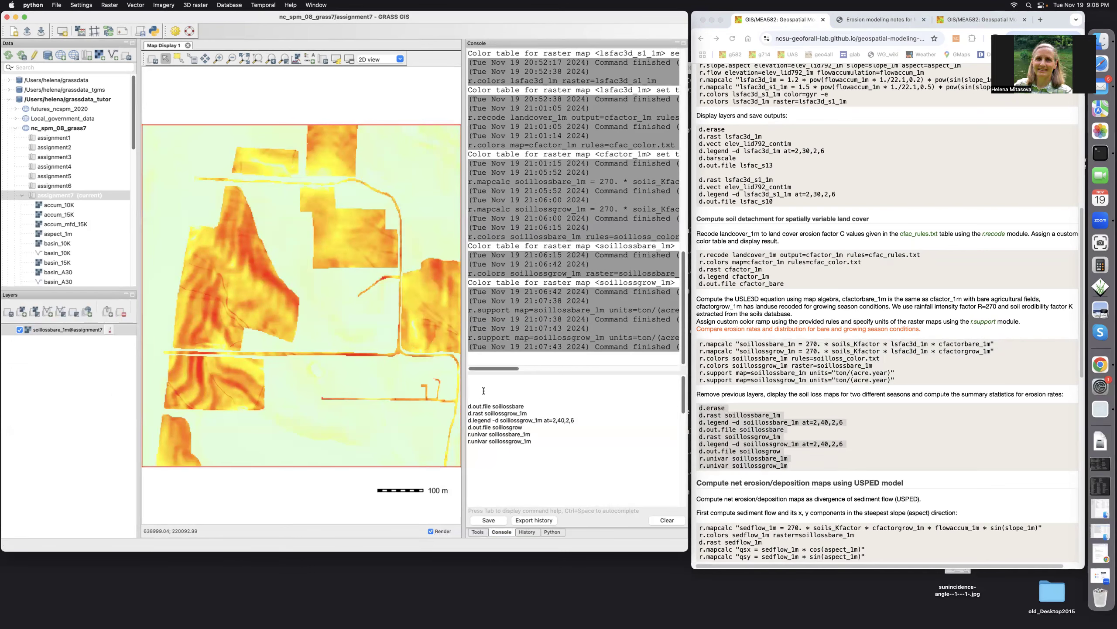
{"action": "key", "text": "Up"}
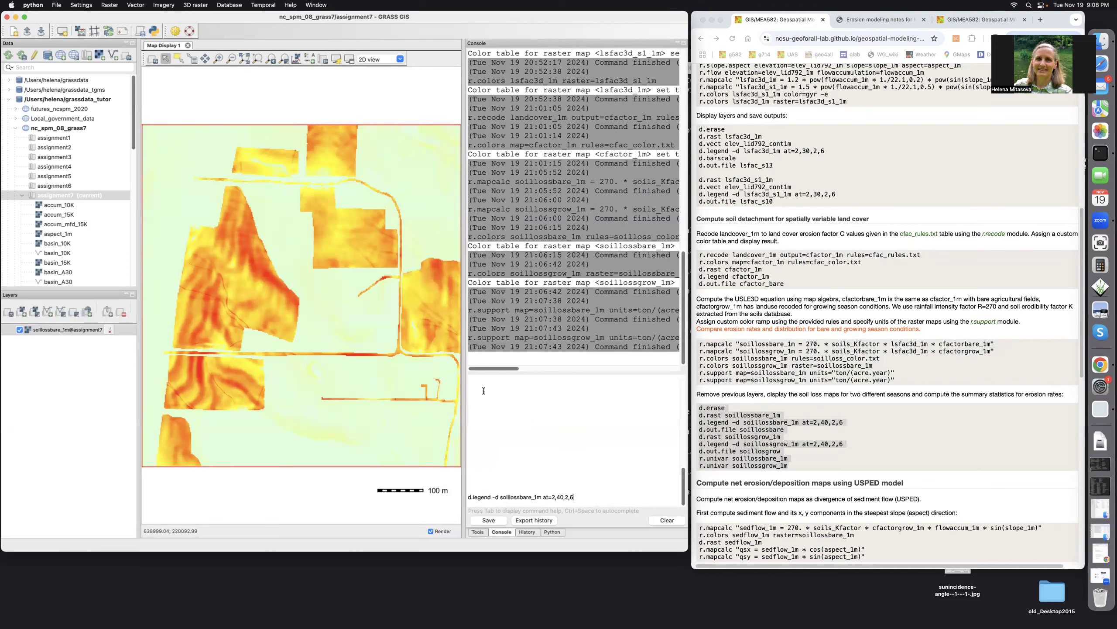
{"action": "key", "text": "Return"}
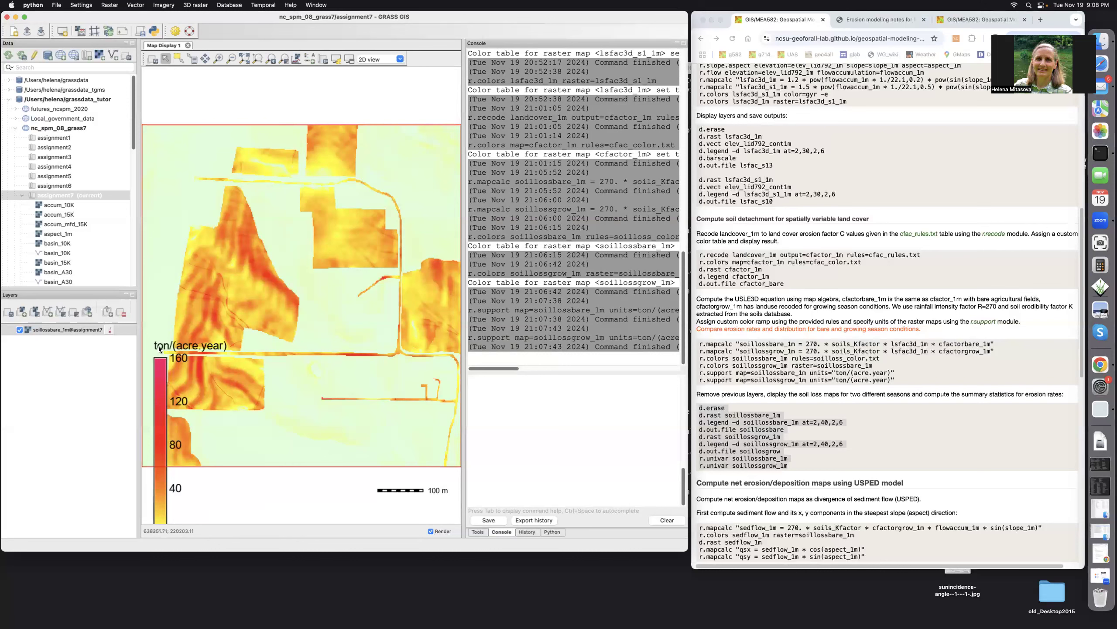
Resize the soillossbare_1m legend into a horizontal bar and place it in the white space below the map
{"action": "right_click", "coordinate": [160, 412]}
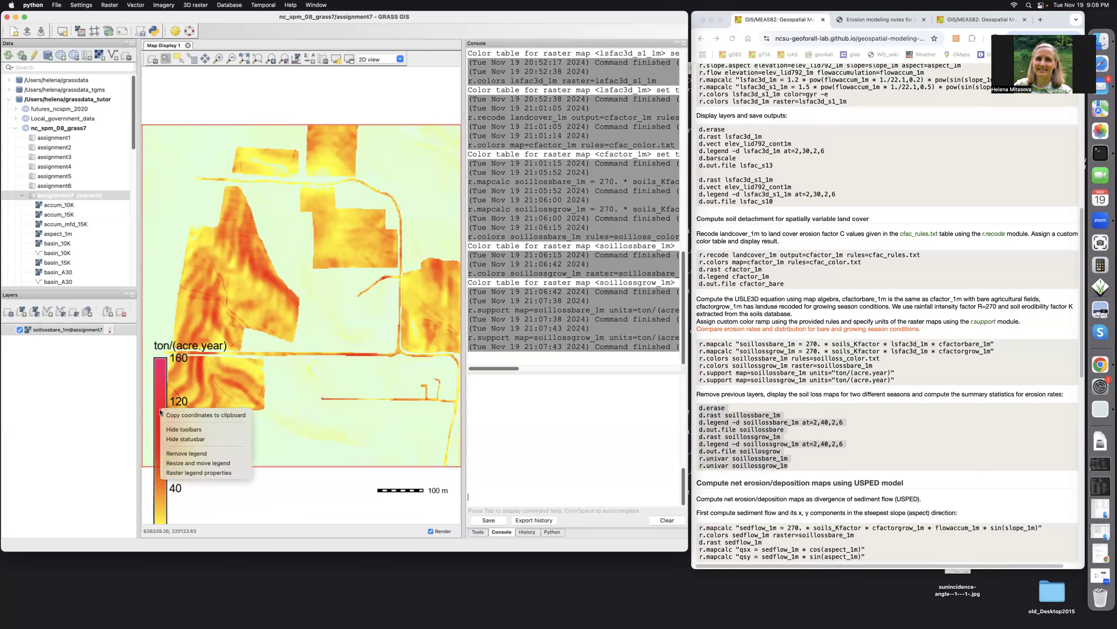
{"action": "left_click", "coordinate": [175, 464]}
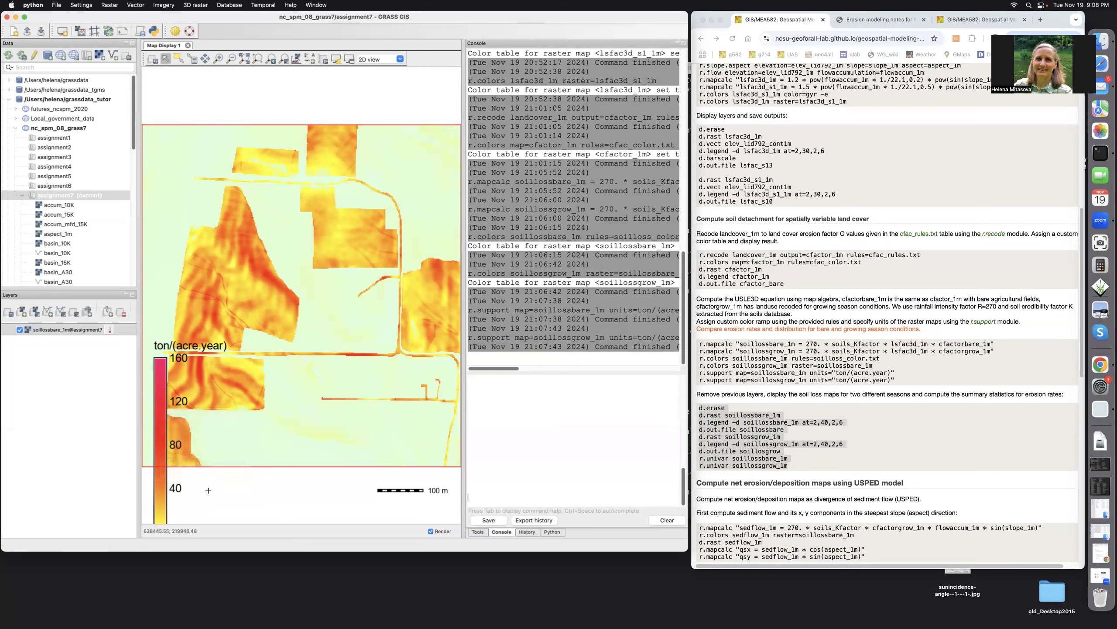
{"action": "left_click_drag", "start_coordinate": [201, 487], "coordinate": [324, 505]}
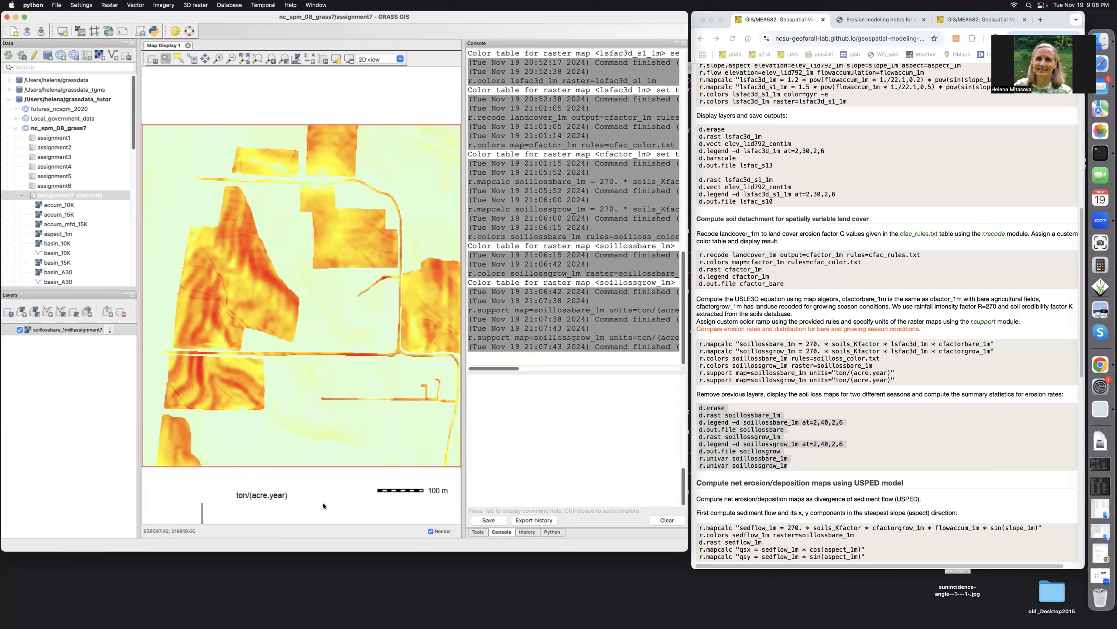
{"action": "left_click_drag", "start_coordinate": [201, 487], "coordinate": [176, 485]}
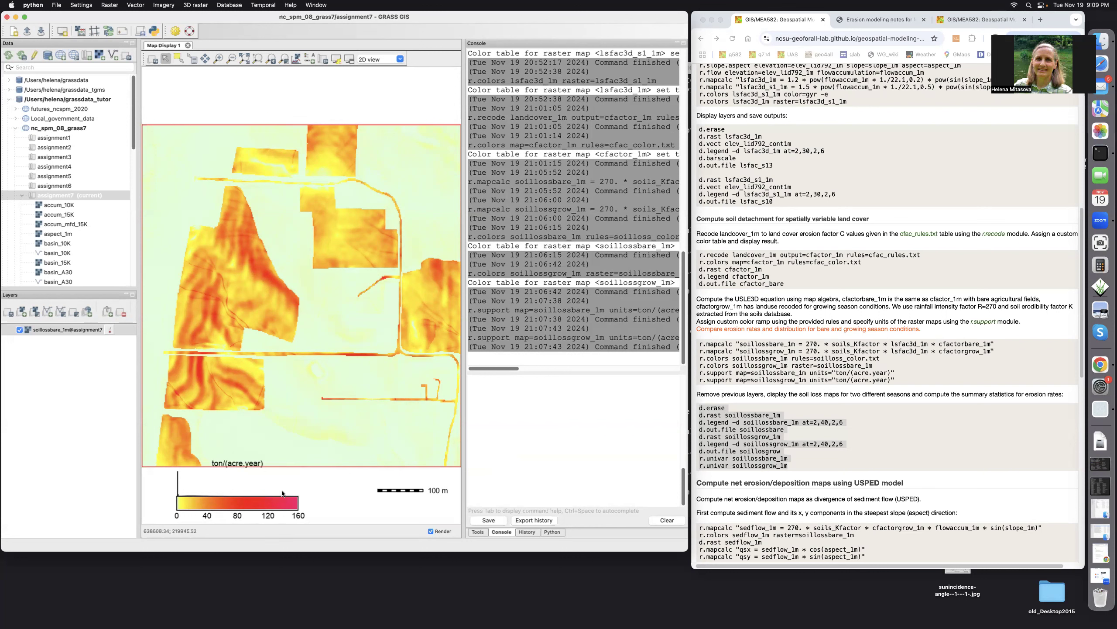
{"action": "left_click_drag", "start_coordinate": [270, 504], "coordinate": [269, 509]}
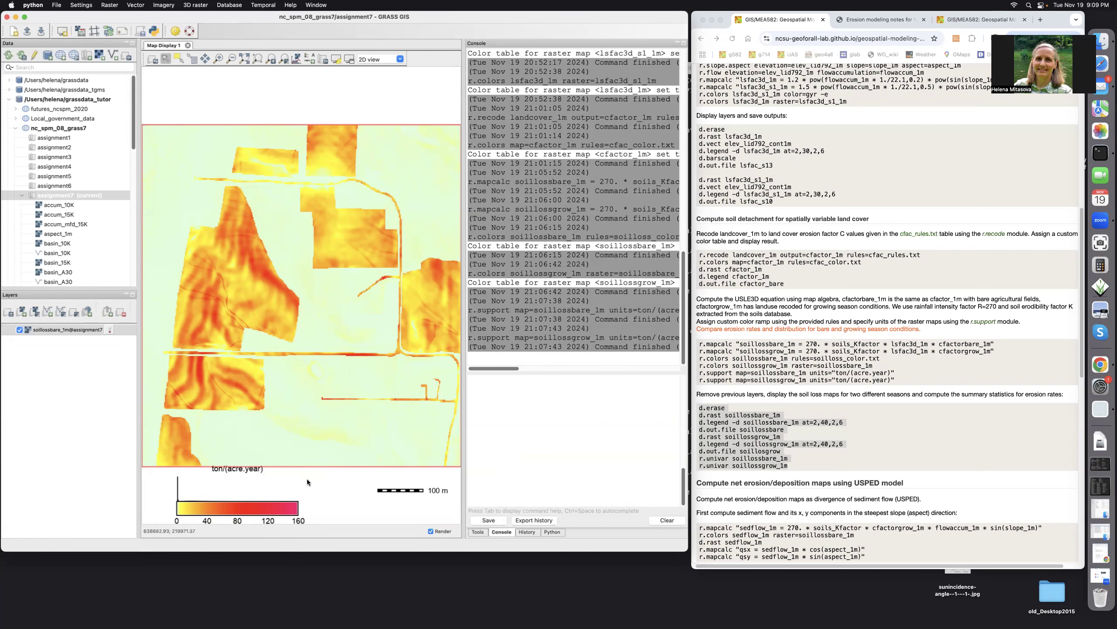
Resize the soillossbare_1m legend to a slightly smaller horizontal bar below the map and restore the map view
{"action": "right_click", "coordinate": [269, 508]}
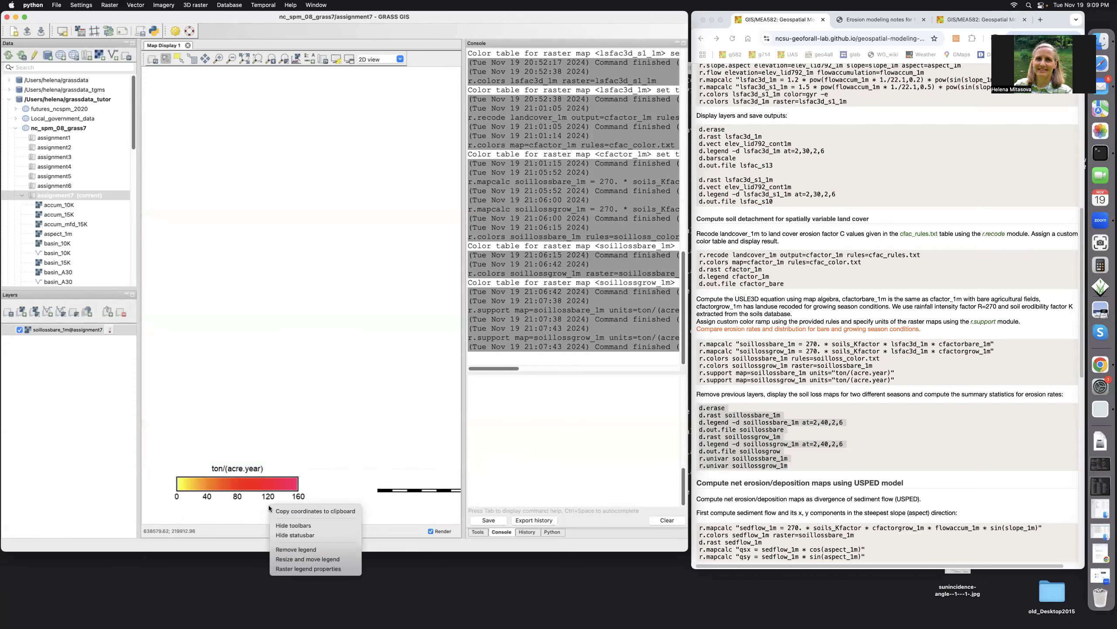
{"action": "left_click", "coordinate": [280, 559]}
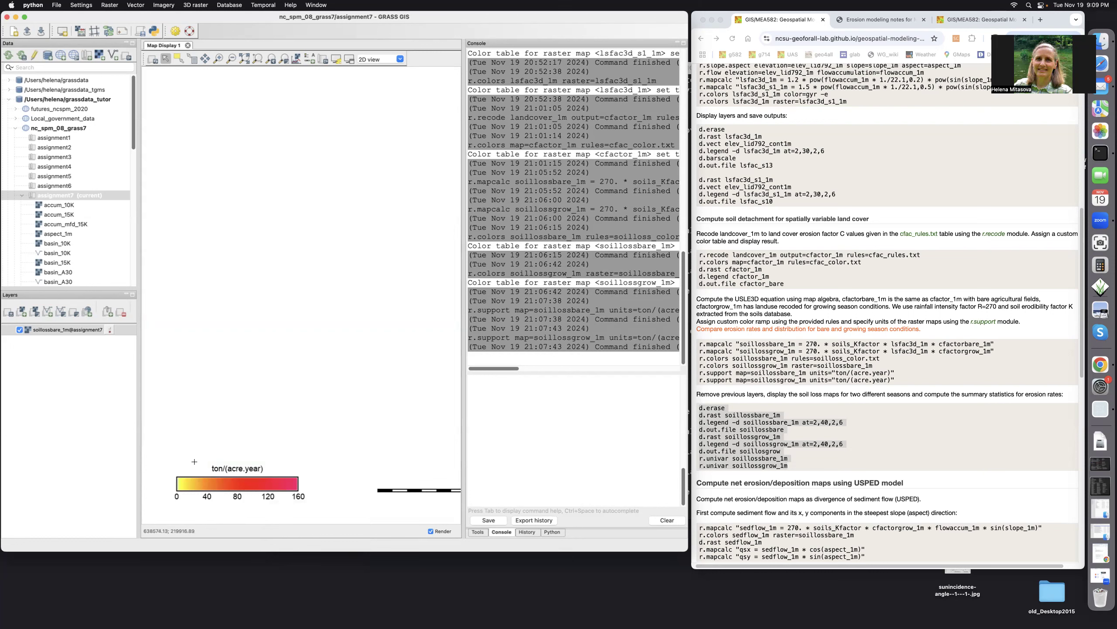
{"action": "left_click_drag", "start_coordinate": [195, 462], "coordinate": [305, 473]}
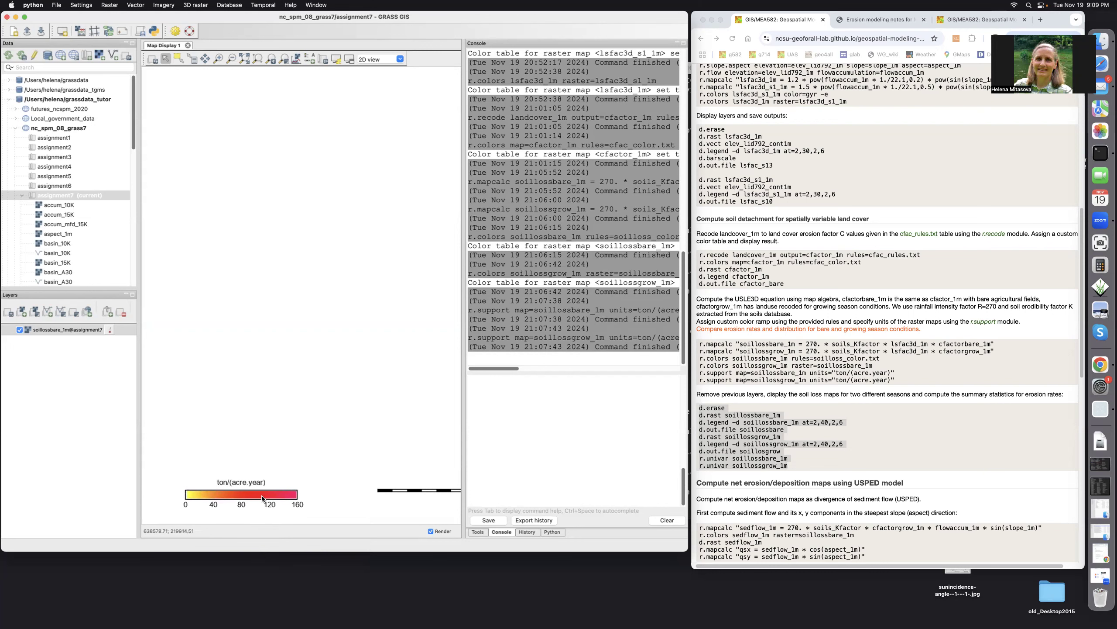
{"action": "left_click", "coordinate": [261, 54]}
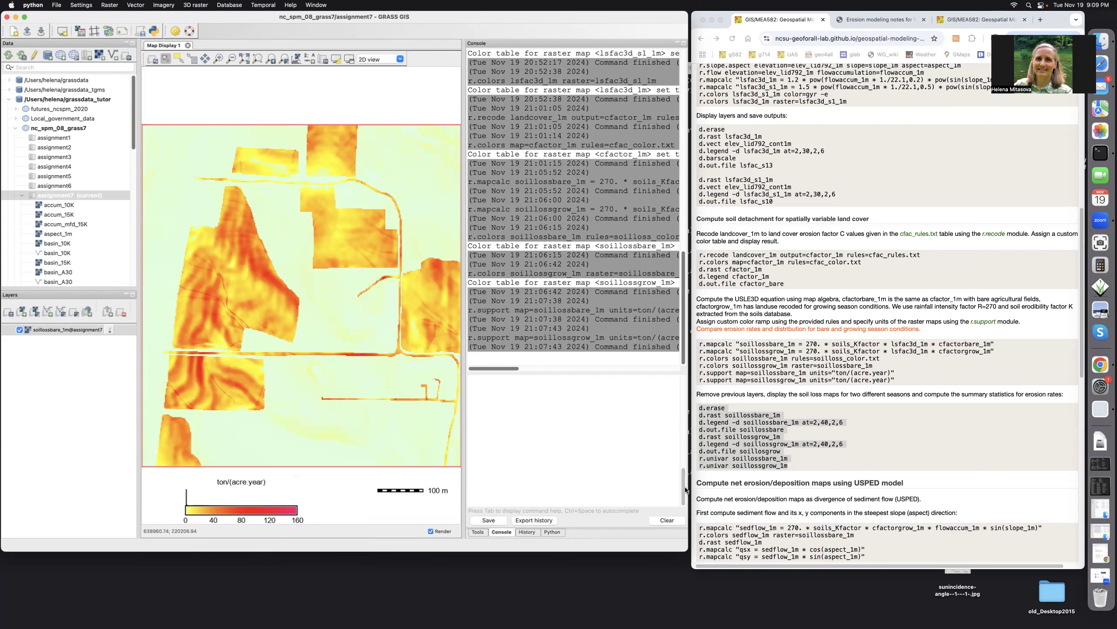
Save the bare-season display using d.out.file soillossbare, and display soillossgrow_1m using d.rast
{"action": "left_click_drag", "start_coordinate": [685, 487], "coordinate": [675, 397]}
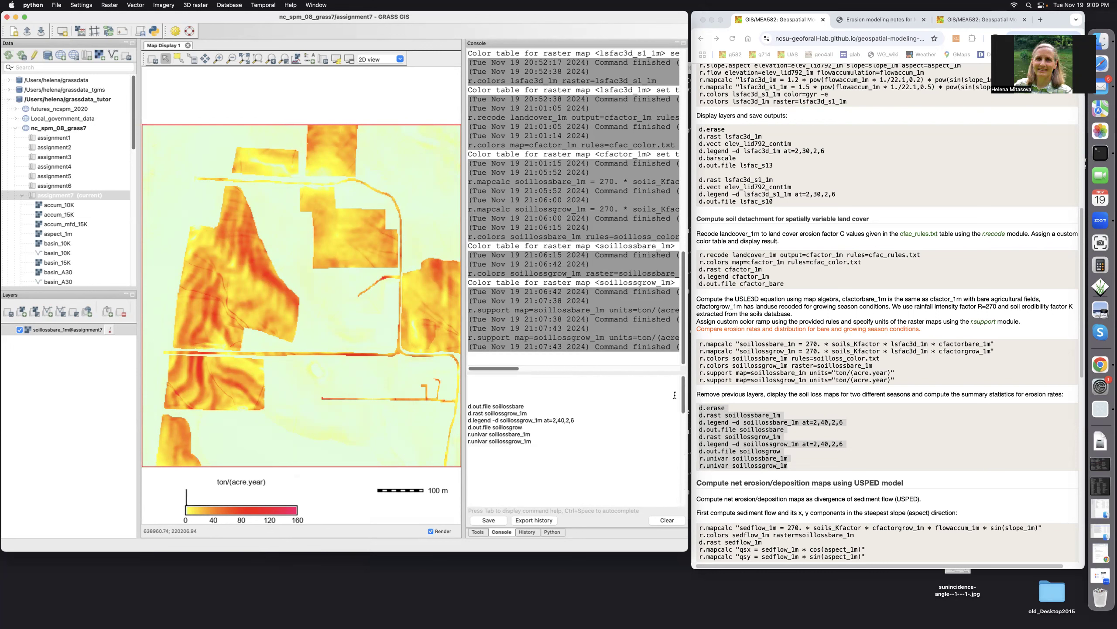
{"action": "left_click", "coordinate": [526, 405]}
{"action": "key", "text": "Return"}
{"action": "left_click", "coordinate": [533, 412]}
{"action": "key", "text": "Return"}
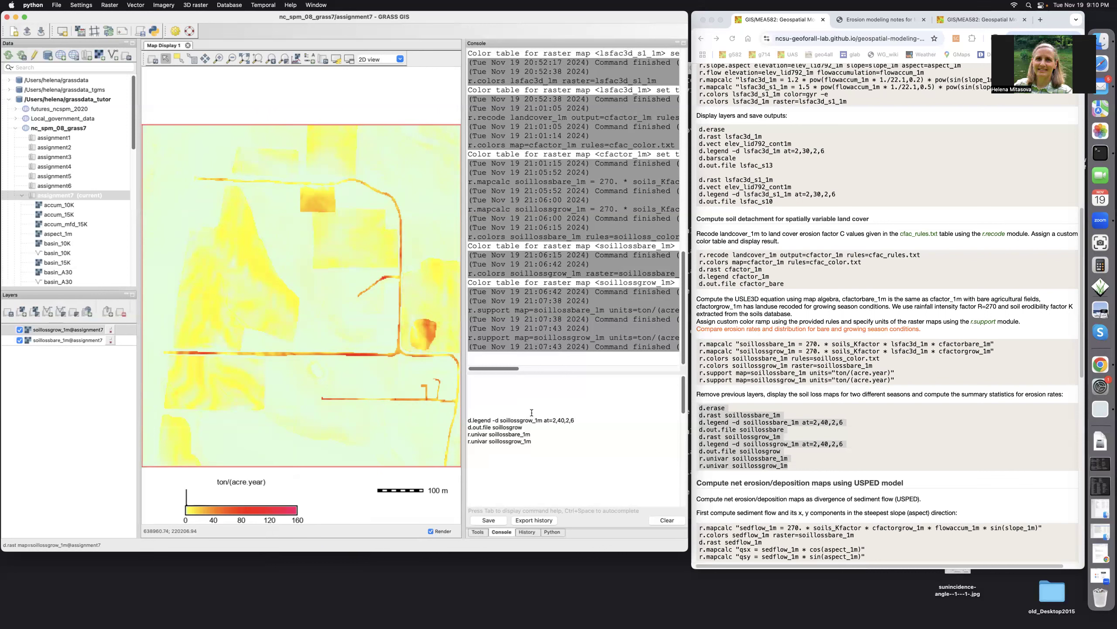
Change the legend's raster map to soillossgrow_1m@assignment7 in the legend properties
{"action": "double_click", "coordinate": [269, 513]}
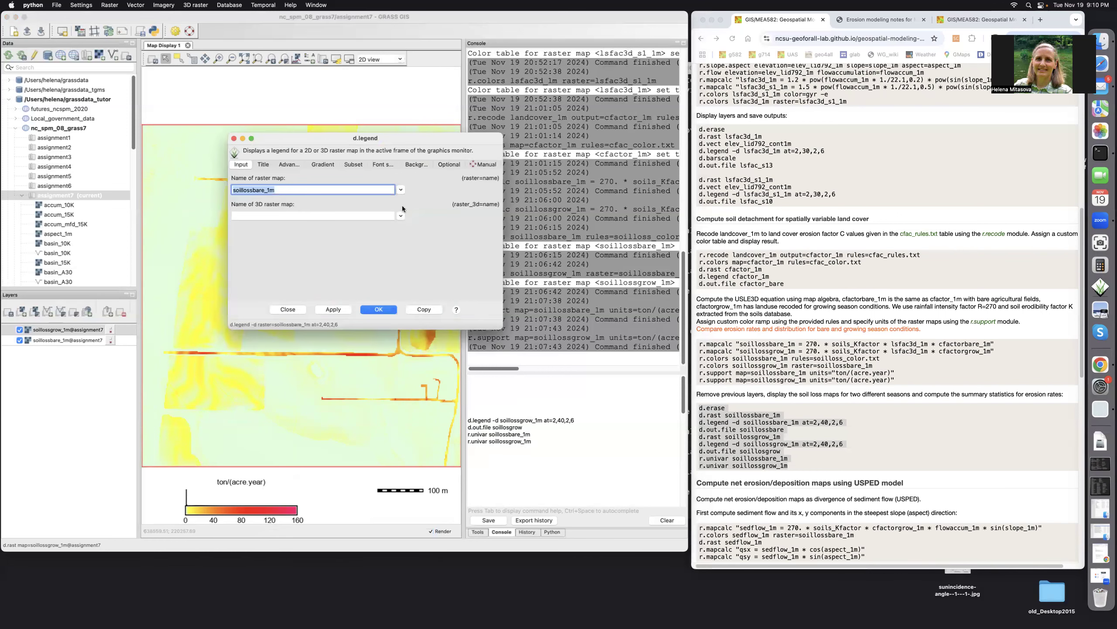
{"action": "left_click", "coordinate": [401, 189]}
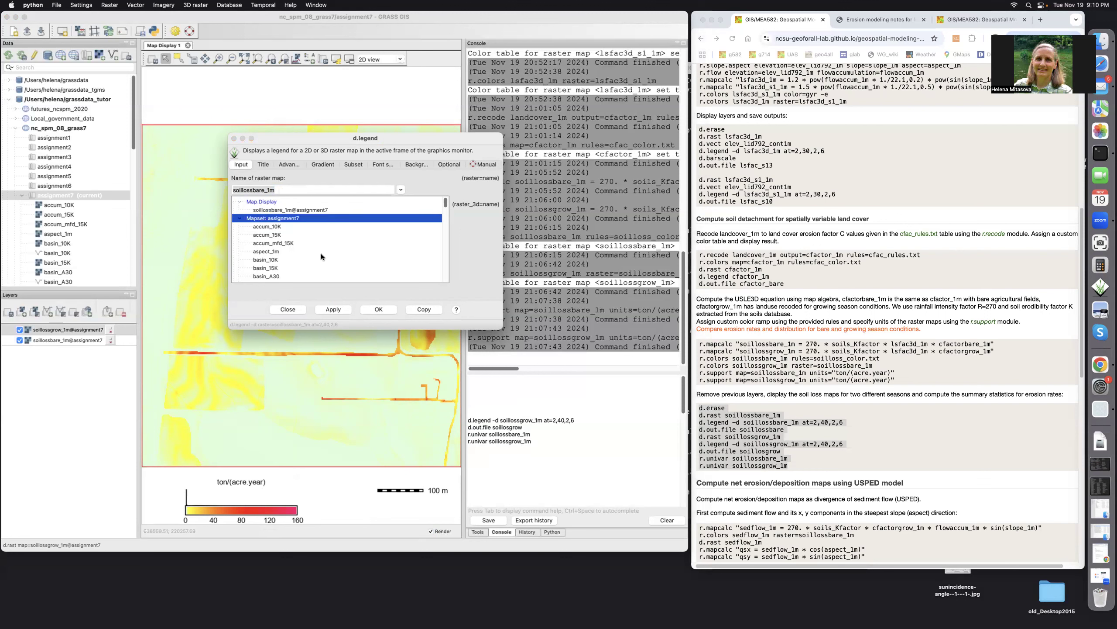
{"action": "scroll", "coordinate": [324, 255], "scroll_direction": "down", "scroll_amount": 5}
{"action": "scroll", "coordinate": [326, 259], "scroll_direction": "down", "scroll_amount": 2}
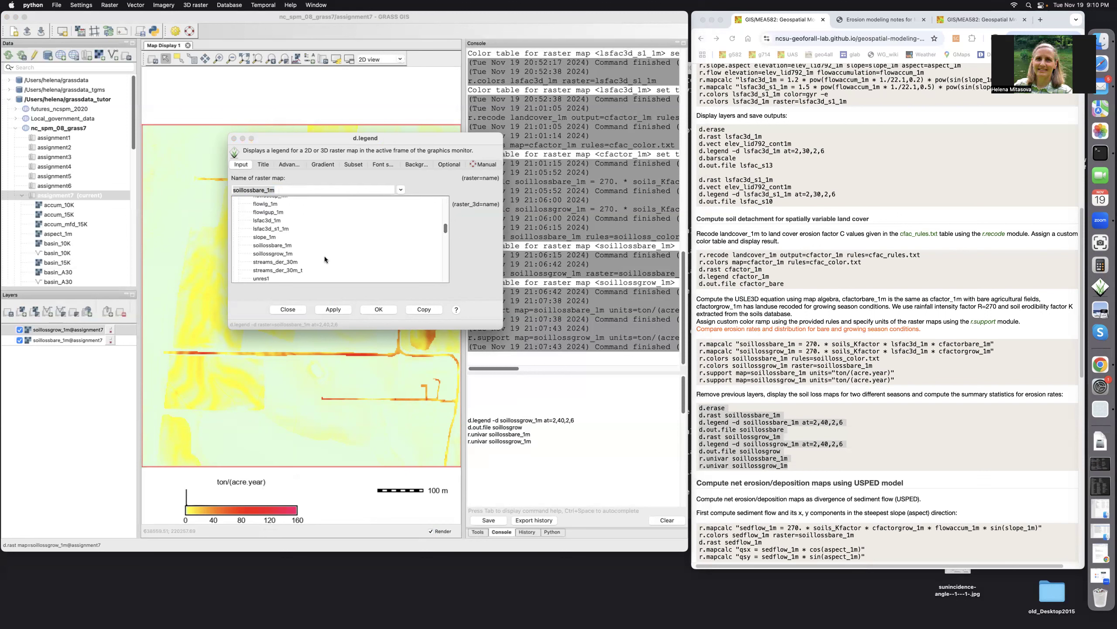
{"action": "left_click", "coordinate": [274, 253]}
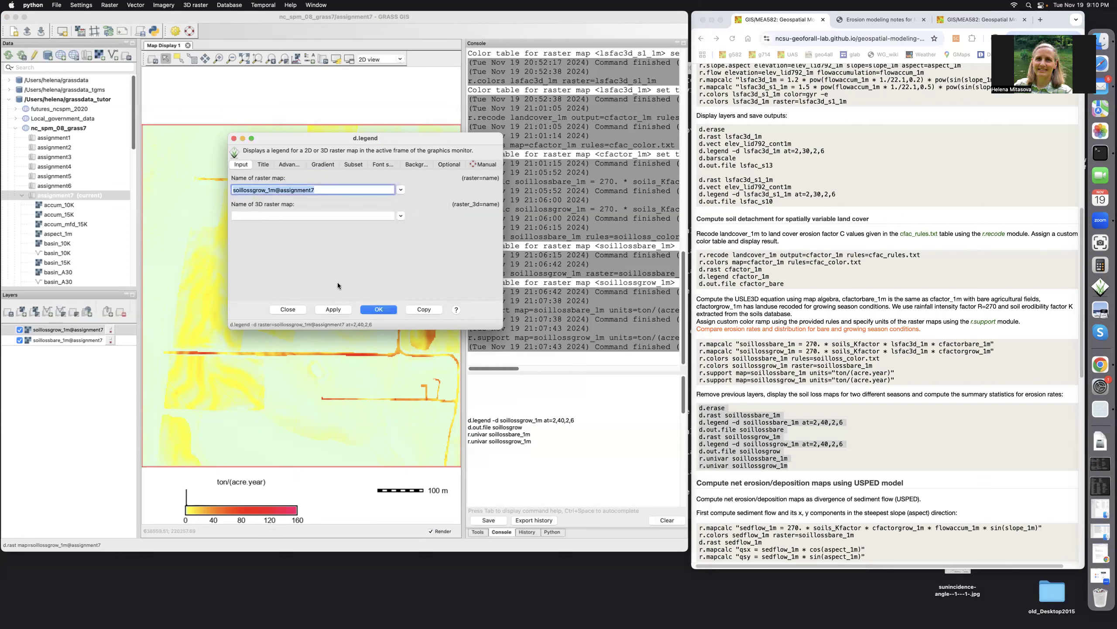
{"action": "left_click", "coordinate": [374, 309]}
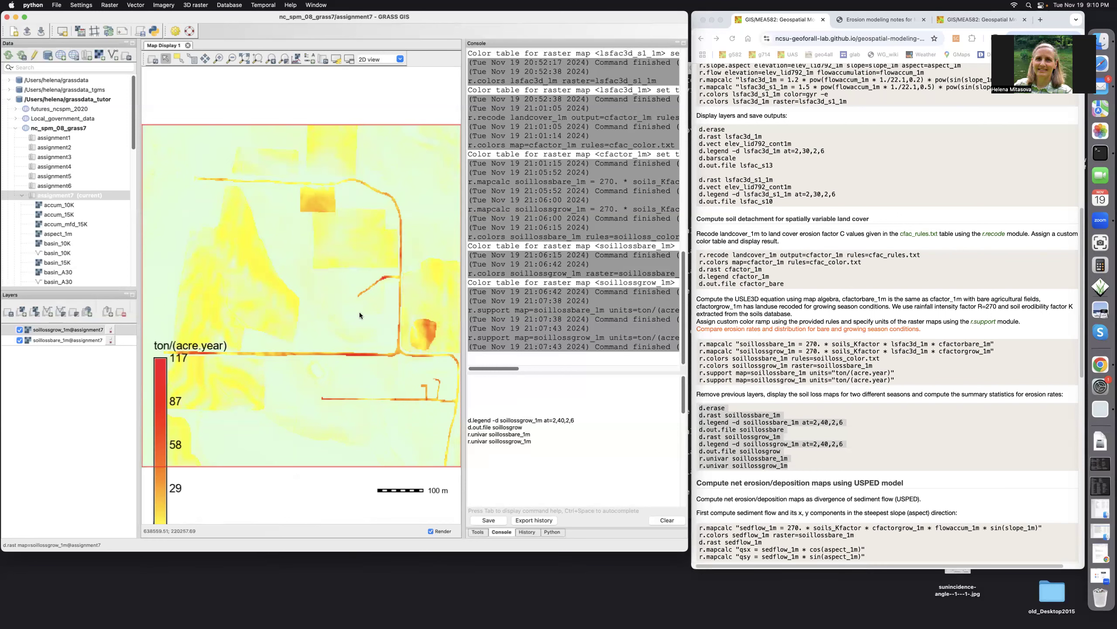
Resize the soillossgrow_1m legend into a horizontal bar and move it just below the map's lower edge
{"action": "right_click", "coordinate": [161, 441]}
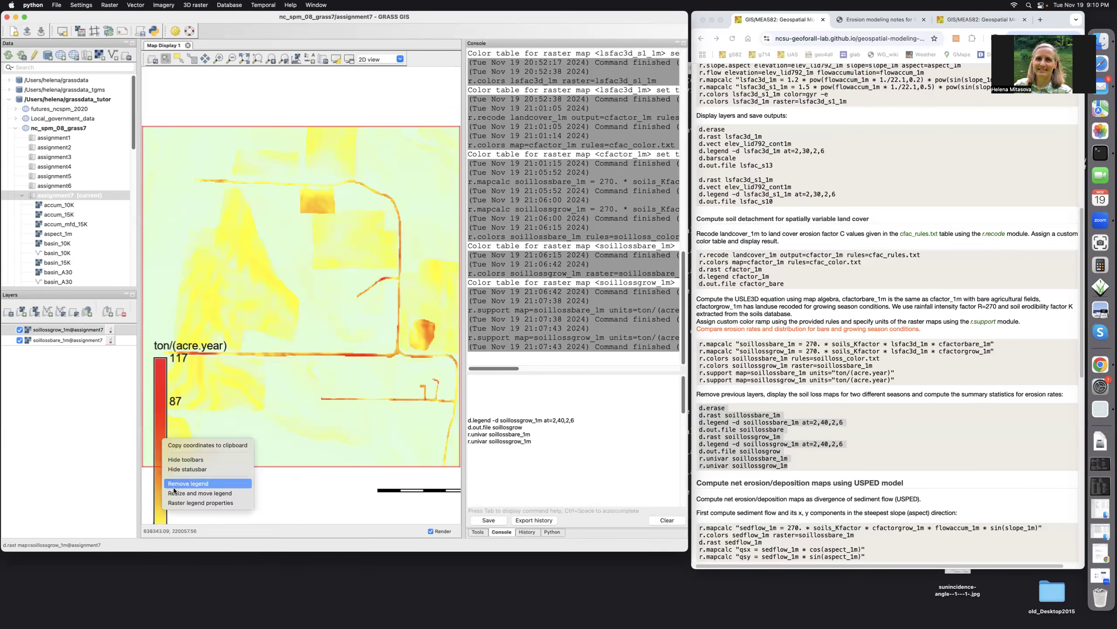
{"action": "left_click", "coordinate": [200, 493]}
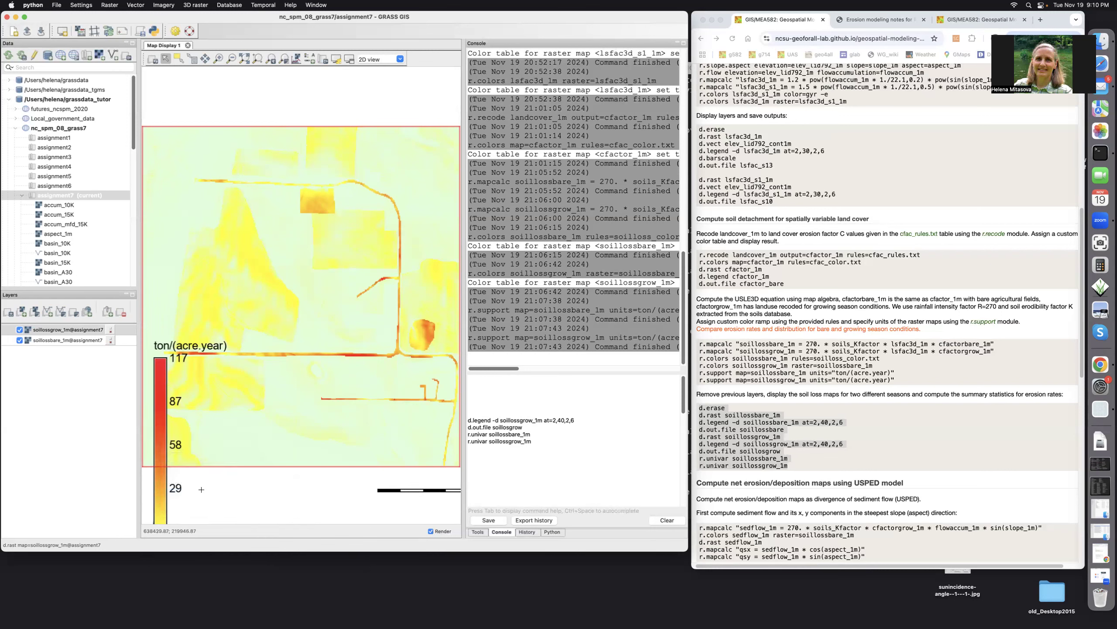
{"action": "left_click_drag", "start_coordinate": [201, 487], "coordinate": [306, 499]}
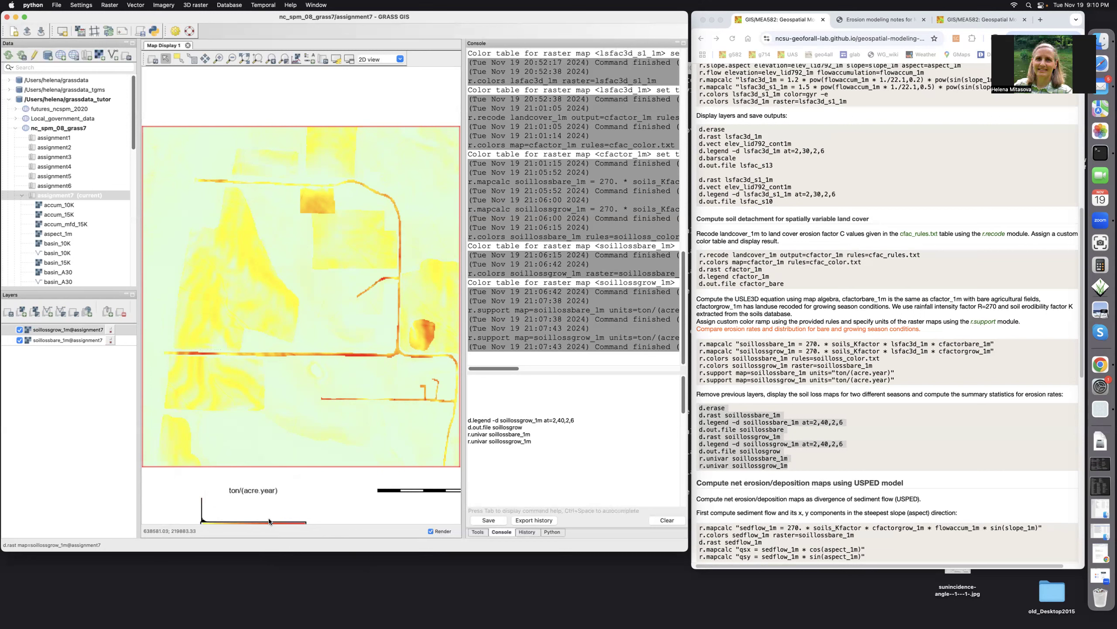
{"action": "left_click_drag", "start_coordinate": [261, 518], "coordinate": [235, 496]}
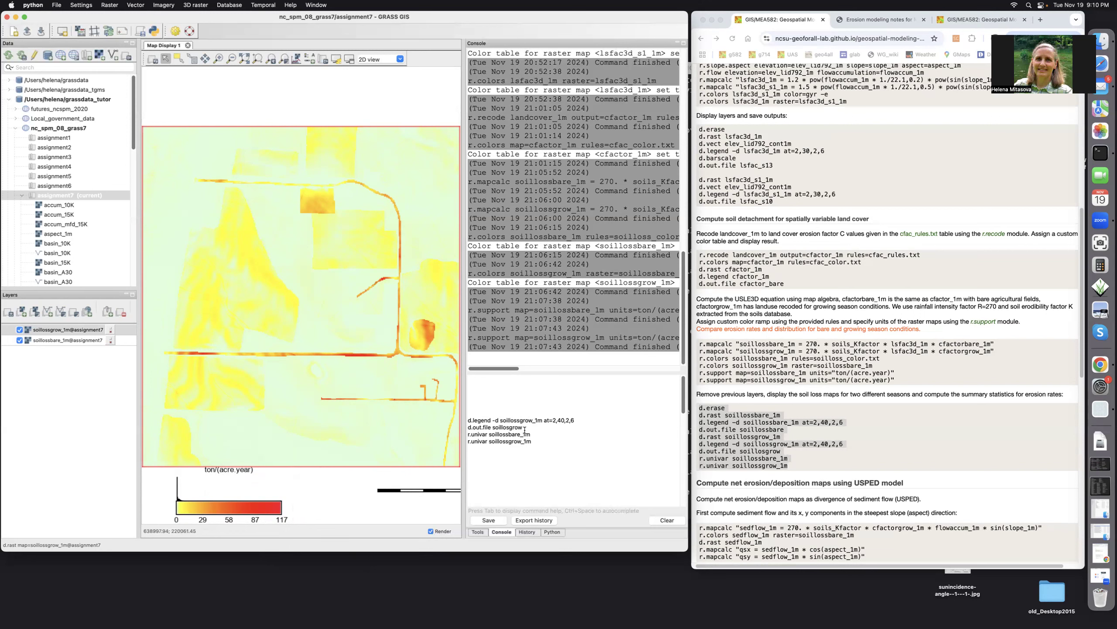
Save the display using d.out.file soillosgrow, and compute univariate statistics for soillossbare_1m and soillossgrow_1m with r.univar
{"action": "key", "text": "Return"}
{"action": "key", "text": "Return"}
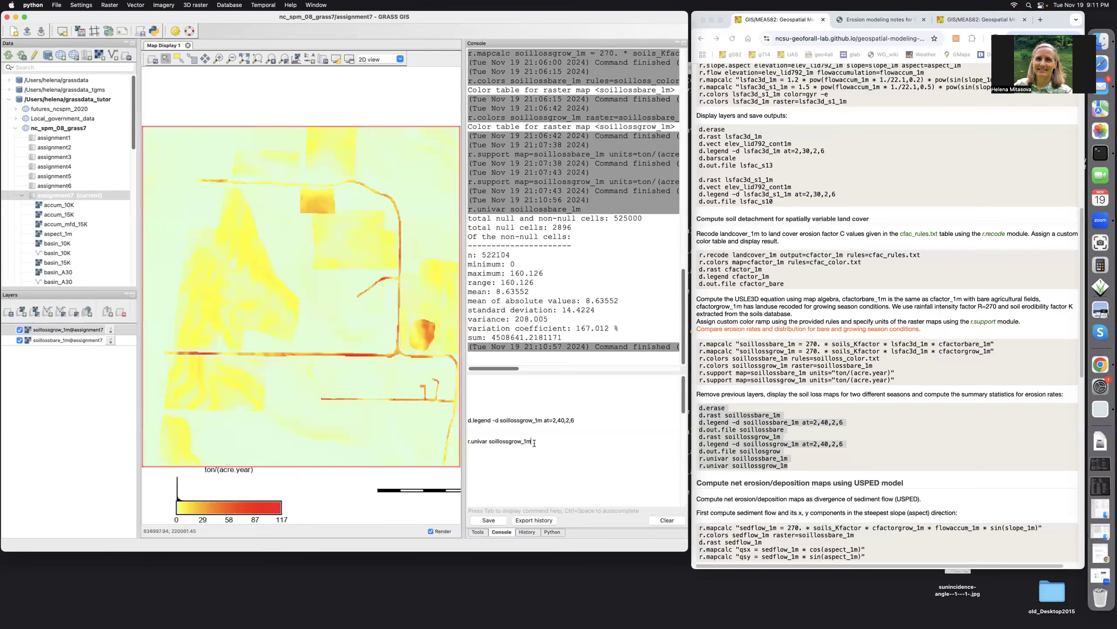
{"action": "key", "text": "Return"}
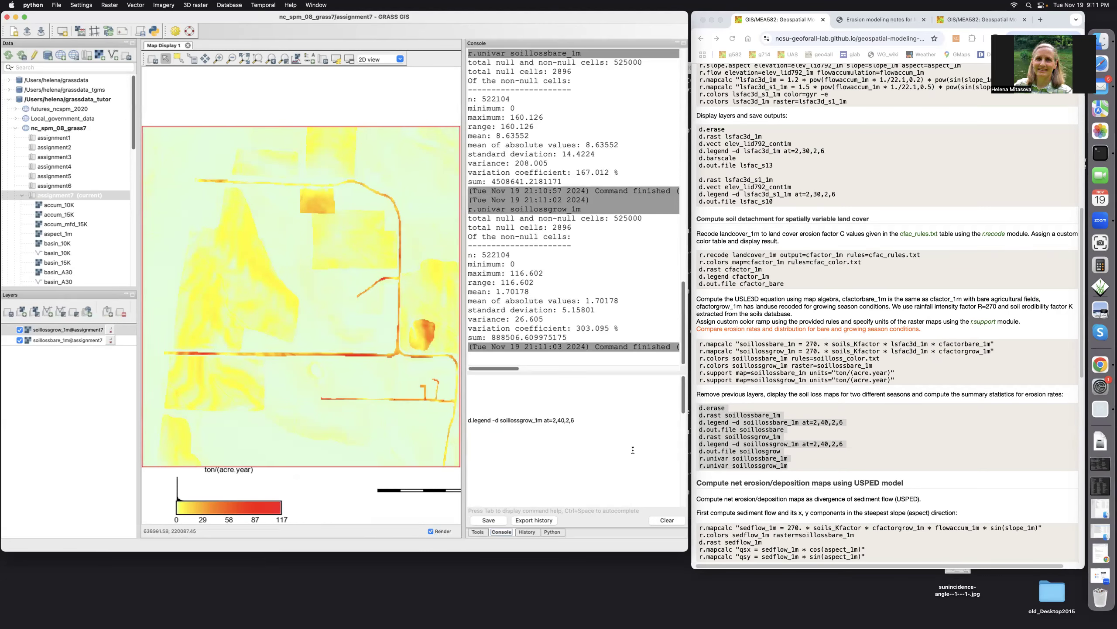
{"action": "scroll", "coordinate": [873, 445], "scroll_direction": "down", "scroll_amount": 5}
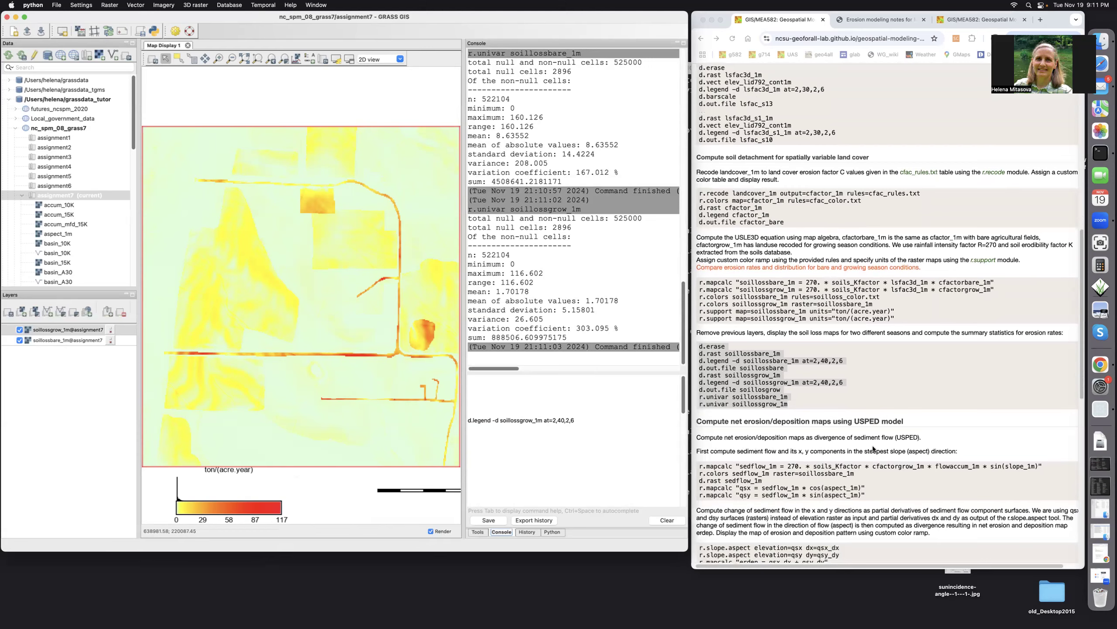